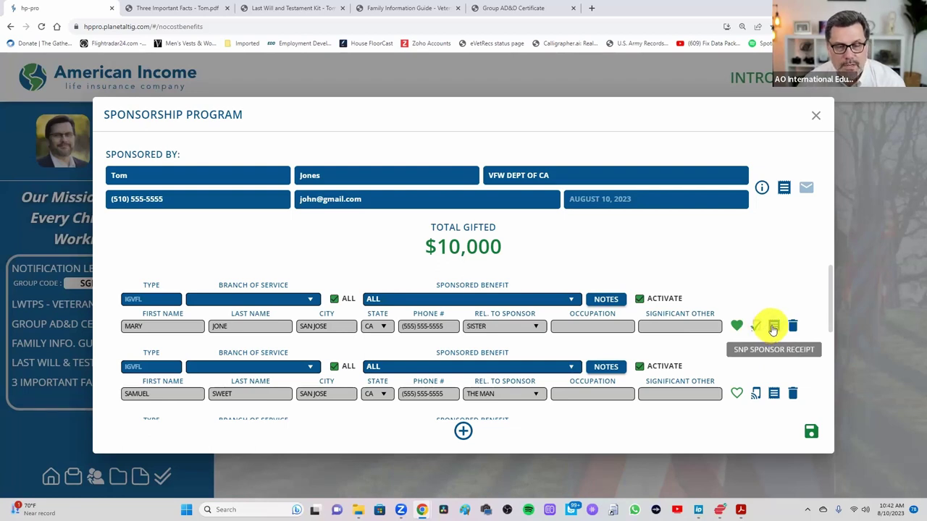
# - From the first row's SNP Sponsor Receipt, send the receipt text to both sponsored members
pyautogui.click(773, 328)
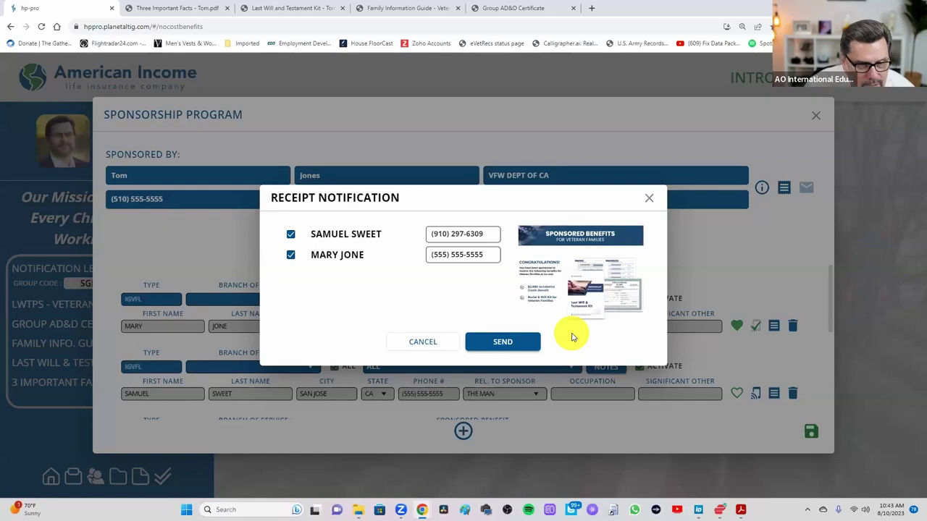
pyautogui.click(492, 340)
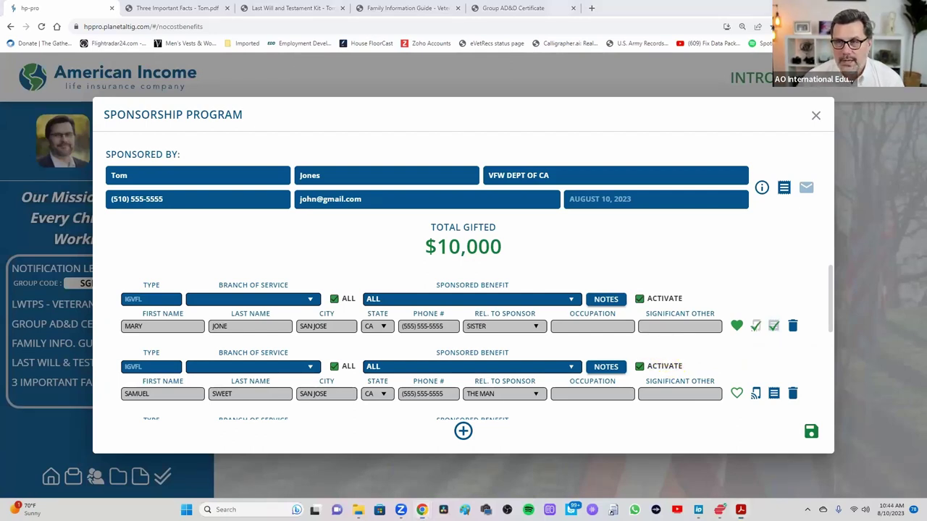
pyautogui.hotkey('alt', 'Tab')
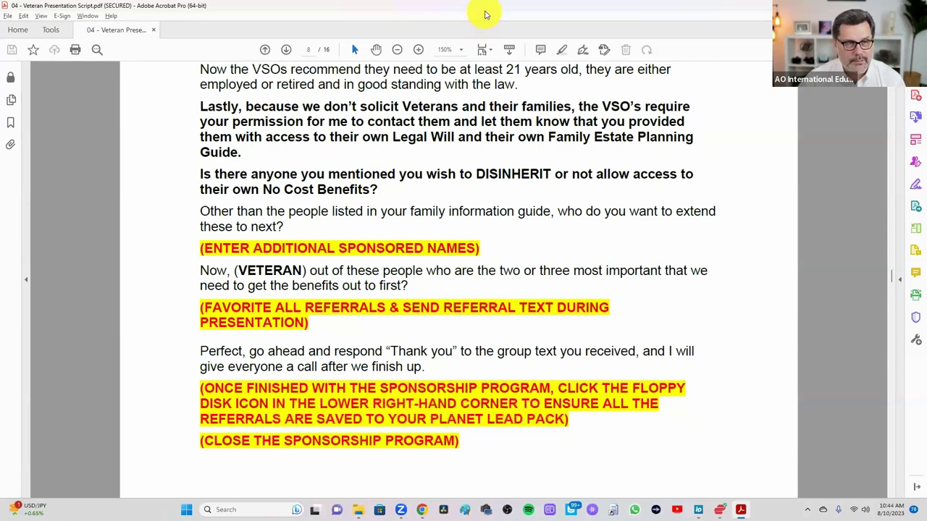
pyautogui.hotkey('alt', 'Tab')
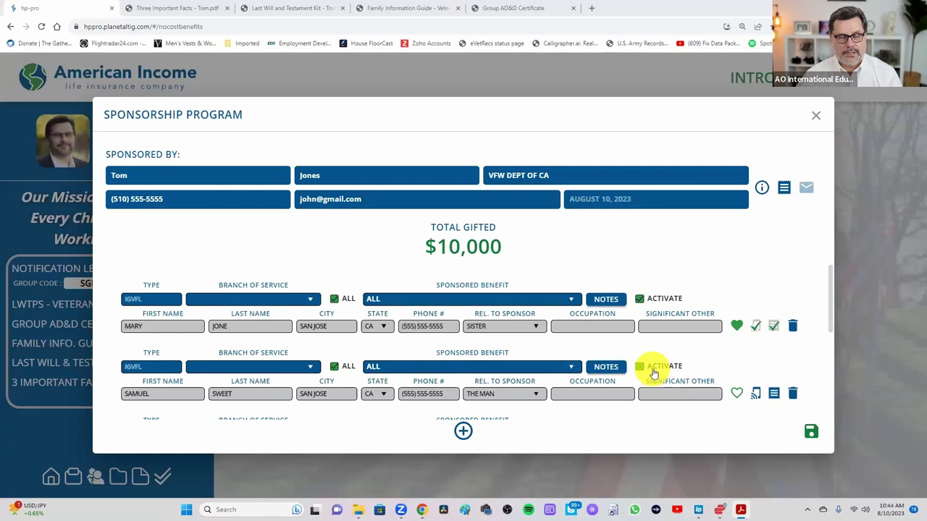
# - Activate benefits for the second sponsored member and save the sponsorship entries
pyautogui.click(652, 371)
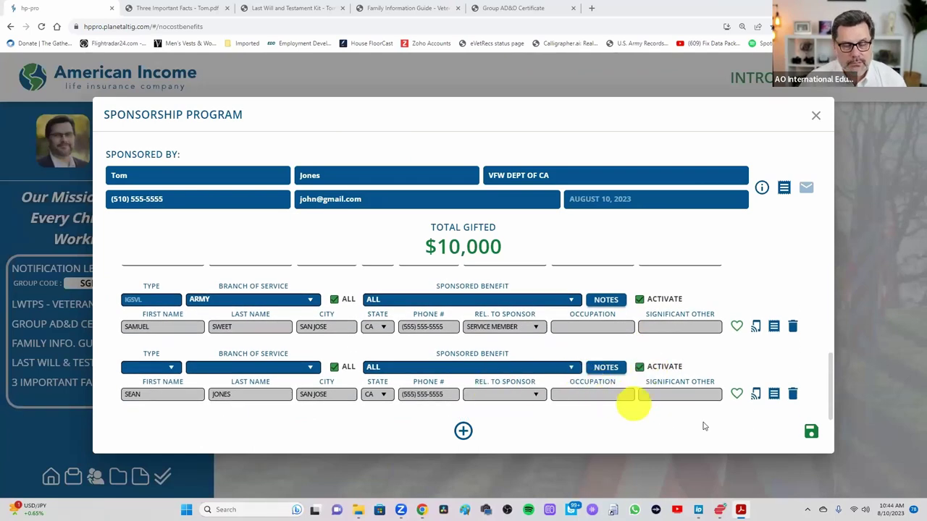
pyautogui.click(811, 432)
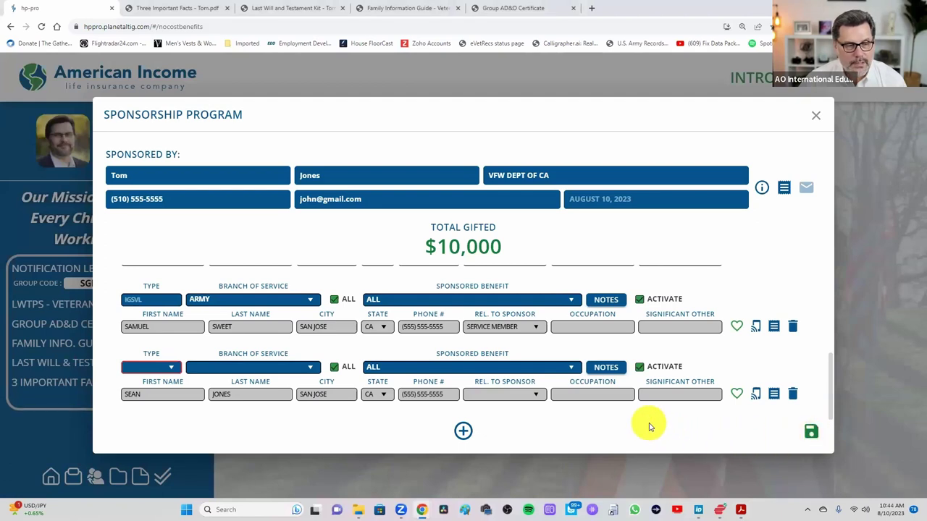
pyautogui.scroll(3, 565, 310)
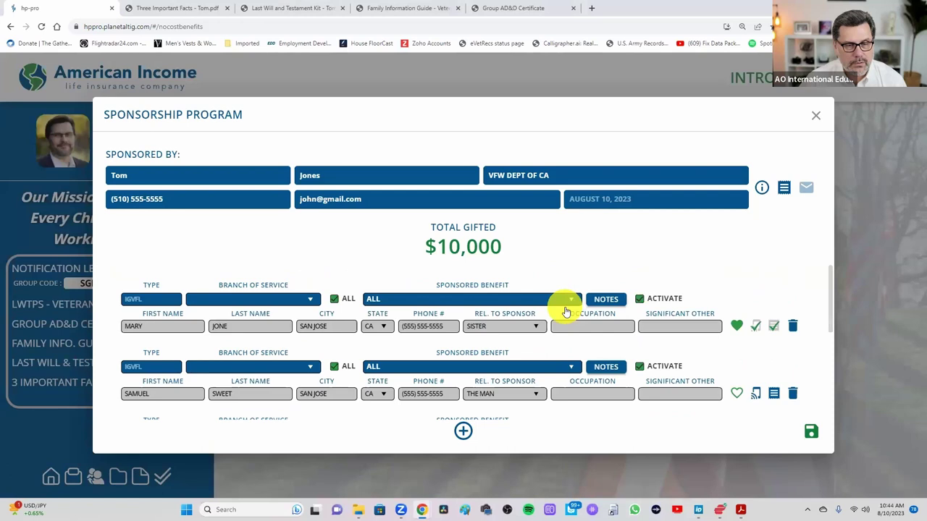
pyautogui.scroll(-1, 575, 327)
pyautogui.scroll(-2, 582, 333)
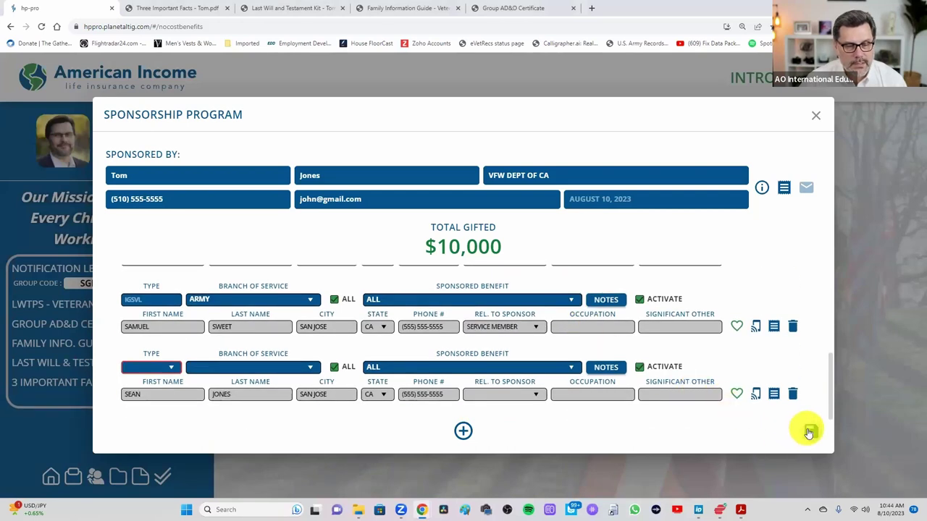
# - Review the sponsor rows and show the Type choices for the last, untyped row
pyautogui.scroll(1, 577, 406)
pyautogui.scroll(2, 578, 407)
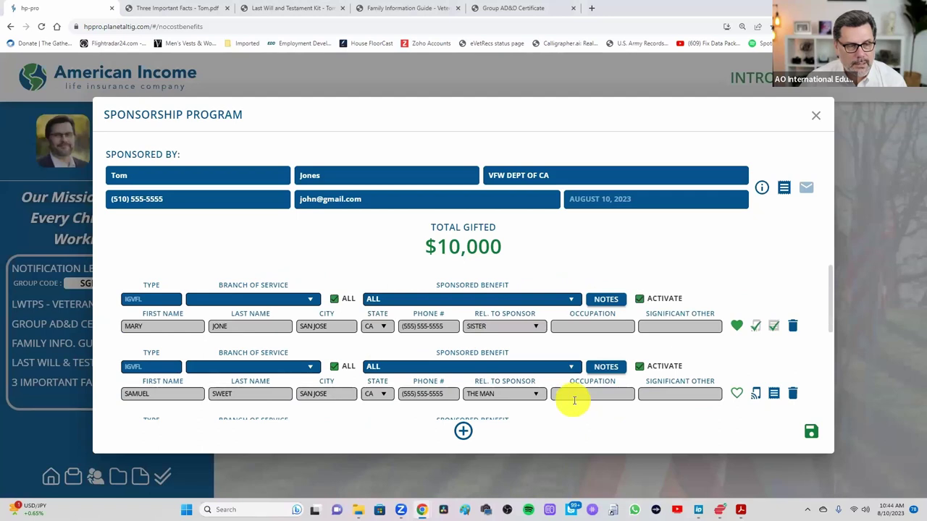
pyautogui.scroll(-3, 572, 401)
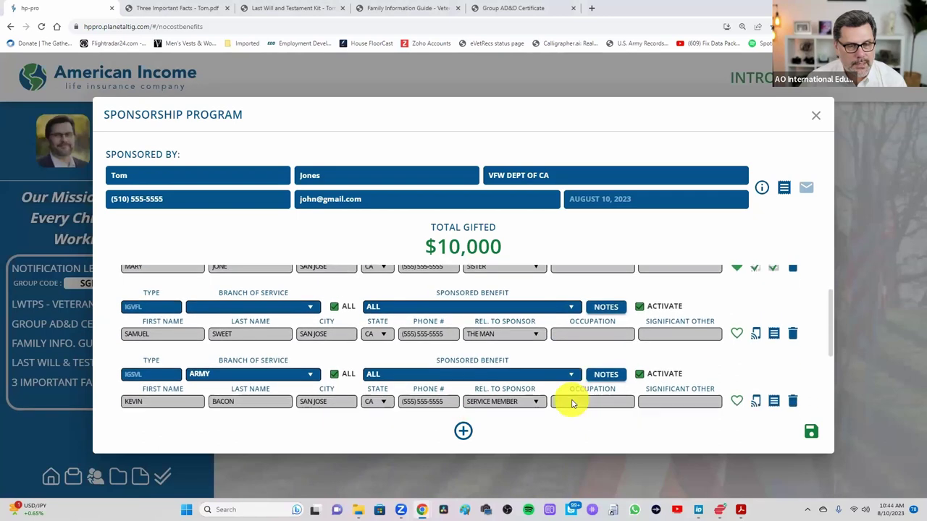
pyautogui.scroll(-1, 572, 403)
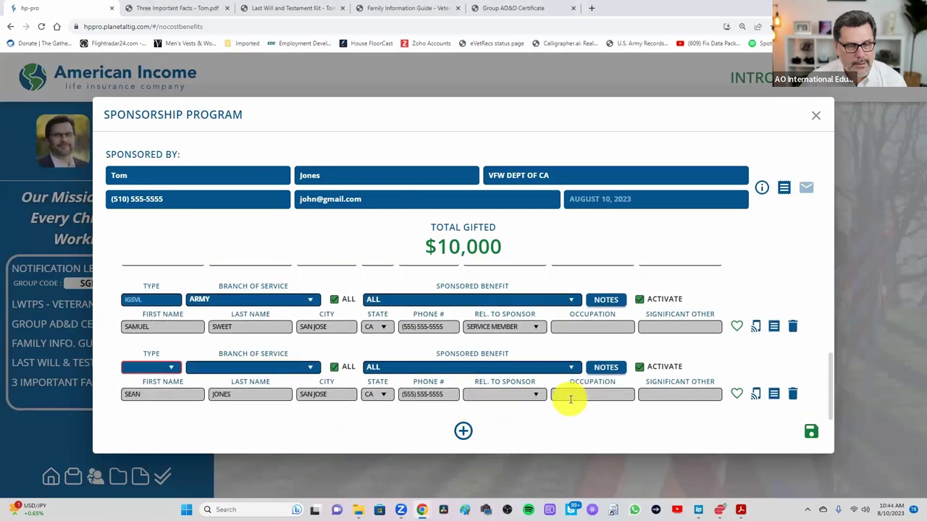
pyautogui.scroll(1, 123, 369)
pyautogui.scroll(-1, 145, 352)
pyautogui.scroll(1, 210, 348)
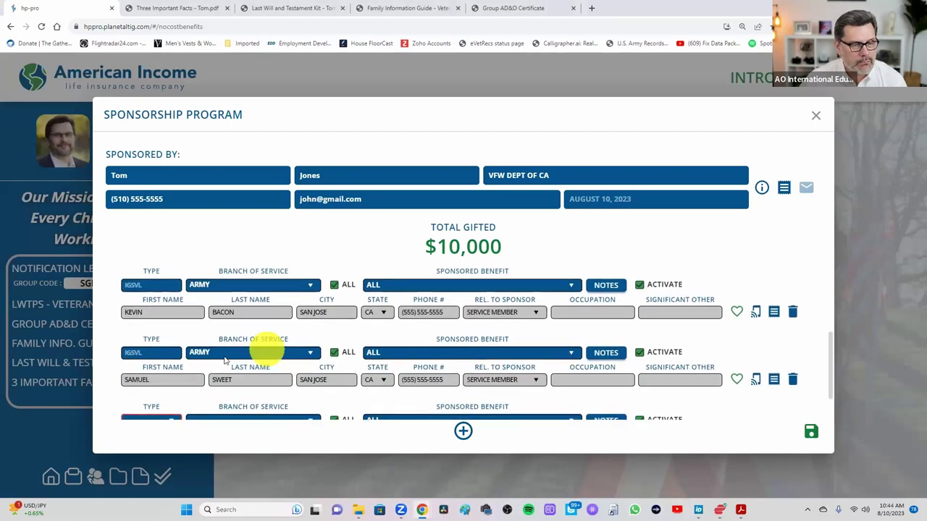
pyautogui.scroll(-1, 408, 349)
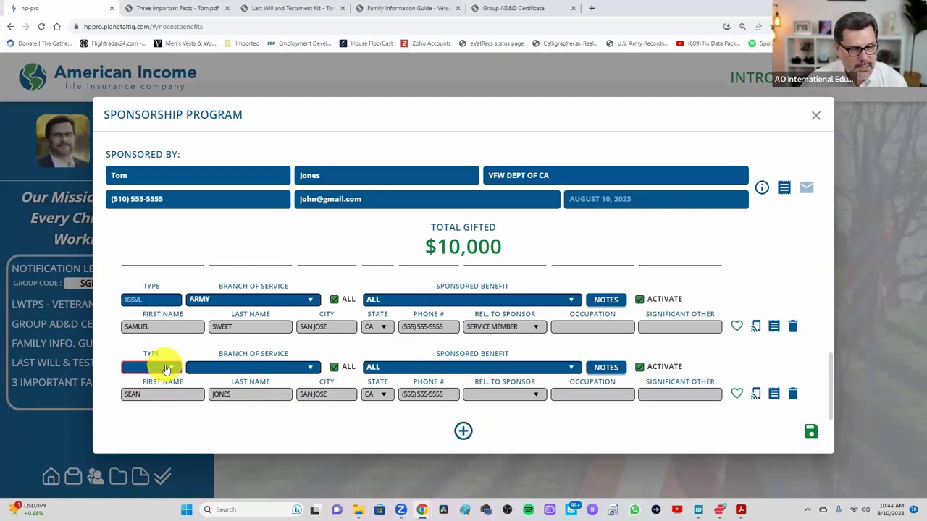
pyautogui.click(166, 370)
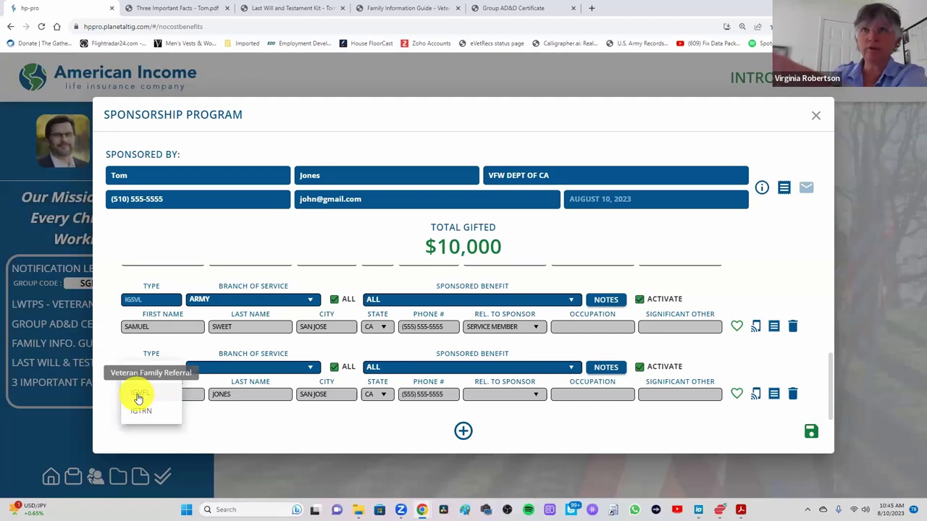
# - Scroll the sponsor list while the last row's IGSVL, IGVFL and IGTRN Type choices are shown
pyautogui.scroll(3, 232, 323)
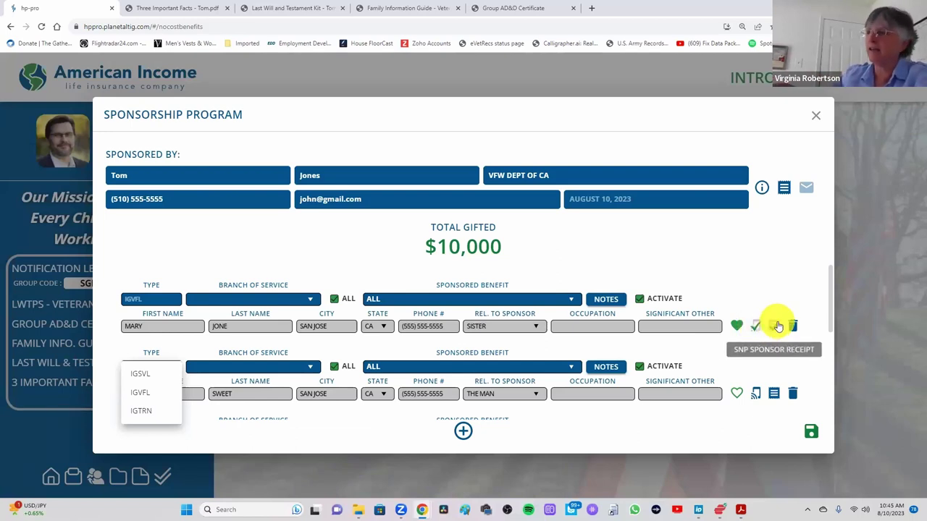
pyautogui.scroll(-2, 777, 327)
pyautogui.scroll(2, 777, 327)
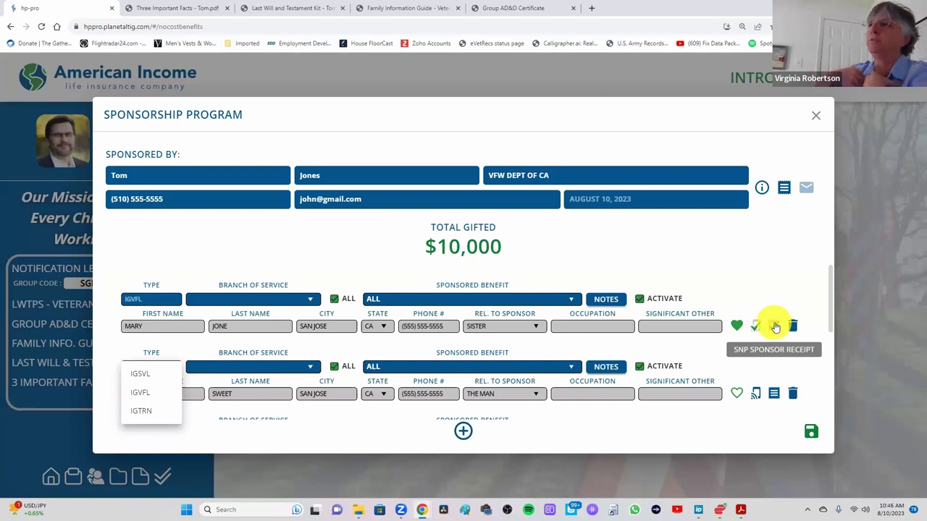
# - Reopen the first row's SNP Sponsor Receipt notification with both members as recipients
pyautogui.click(775, 327)
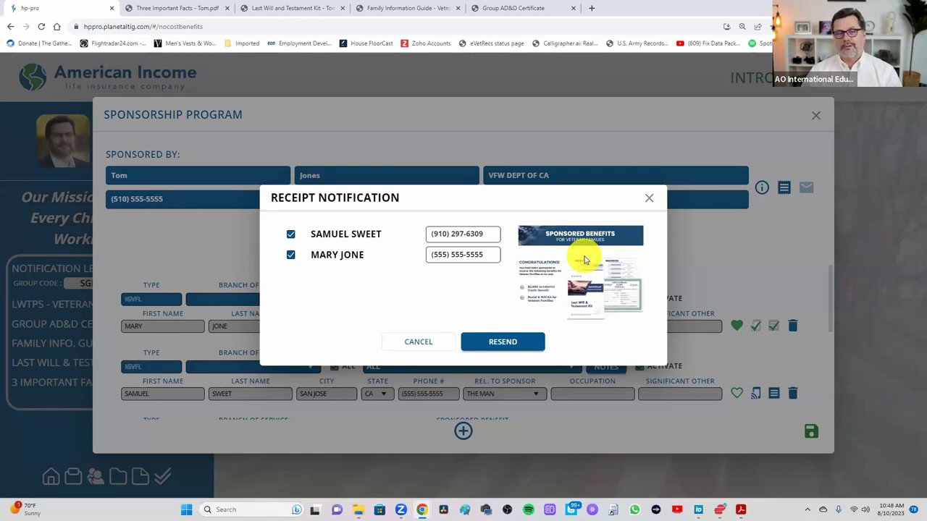
# - Close the receipt notification, set the last row's Type to IGVFL, and save all referrals
pyautogui.click(650, 200)
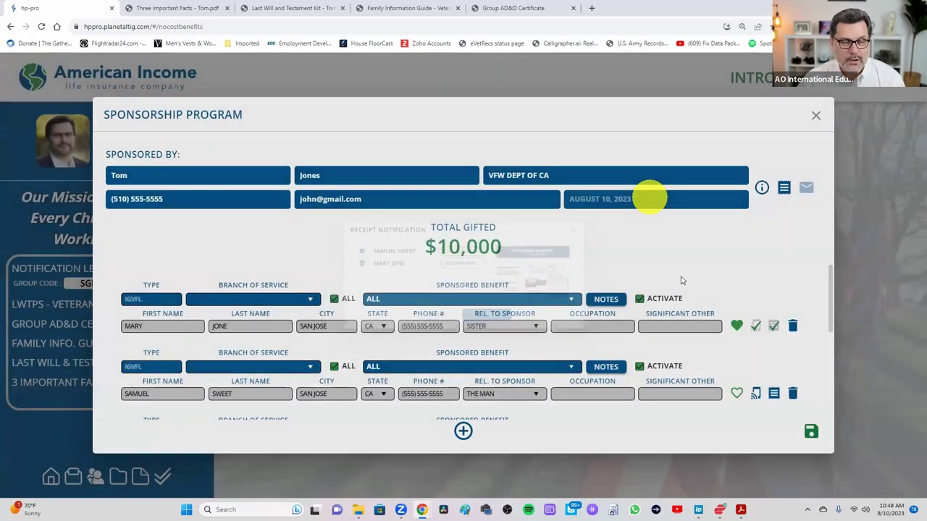
pyautogui.scroll(-1, 642, 310)
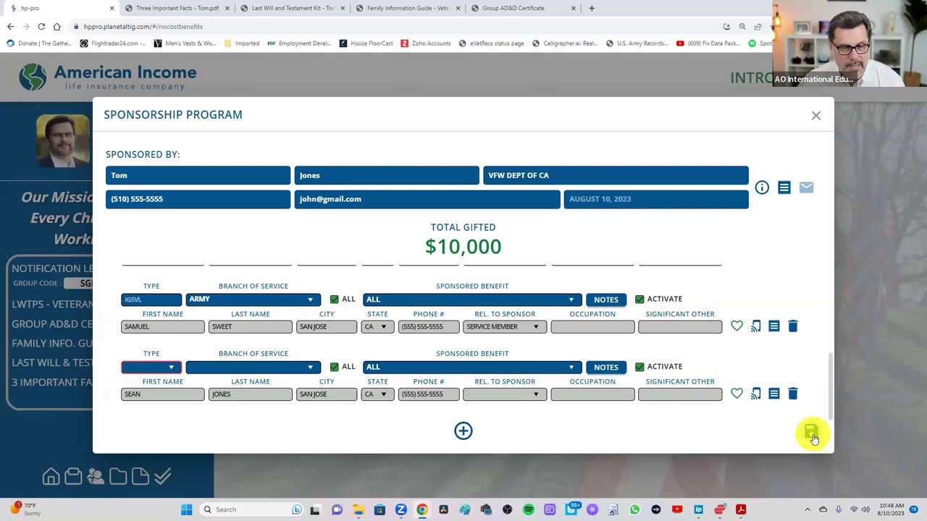
pyautogui.click(168, 367)
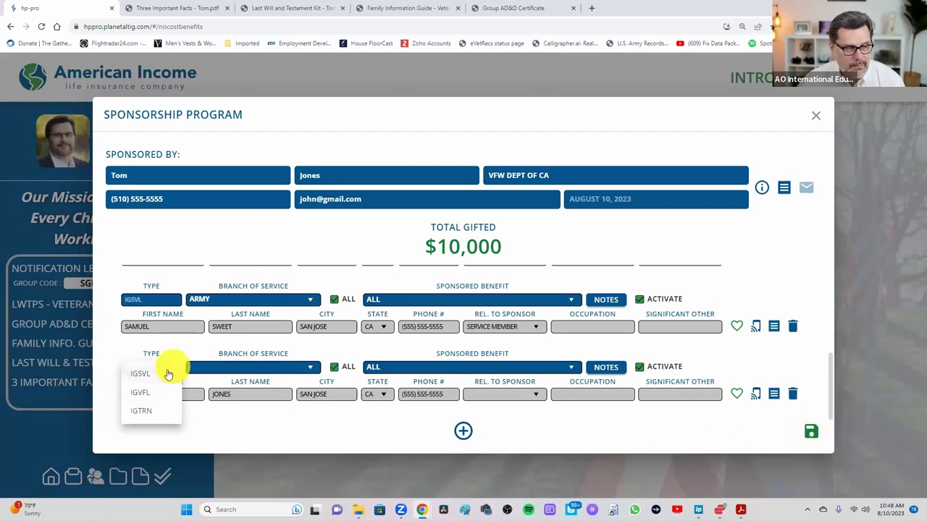
pyautogui.click(142, 396)
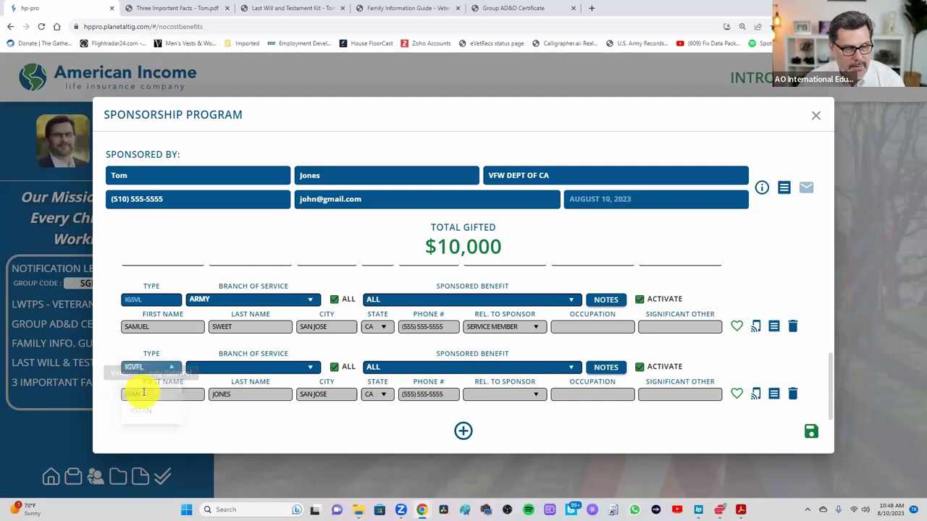
pyautogui.click(811, 434)
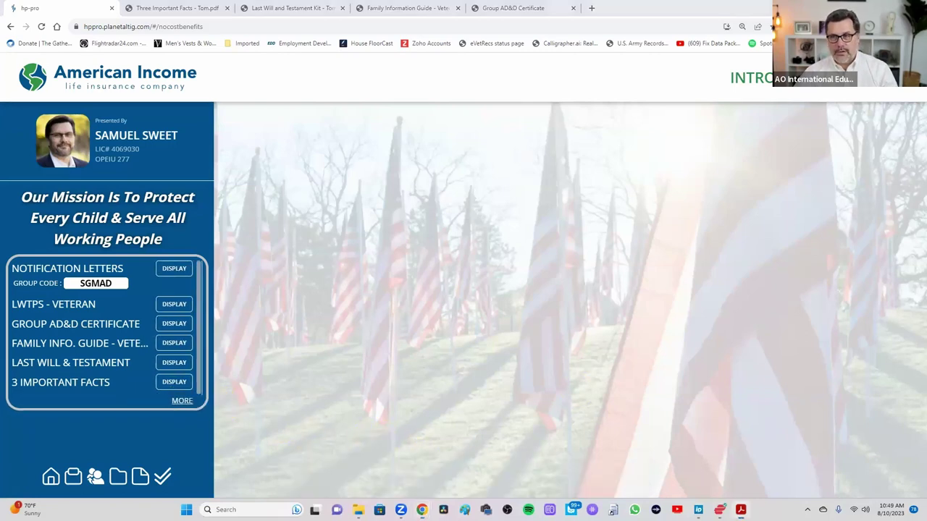
# - Switch to the Veteran Presentation Script PDF at page 9, B1: Transition to Read Off Letter
pyautogui.hotkey('alt', 'Tab')
pyautogui.scroll(-5, 501, 429)
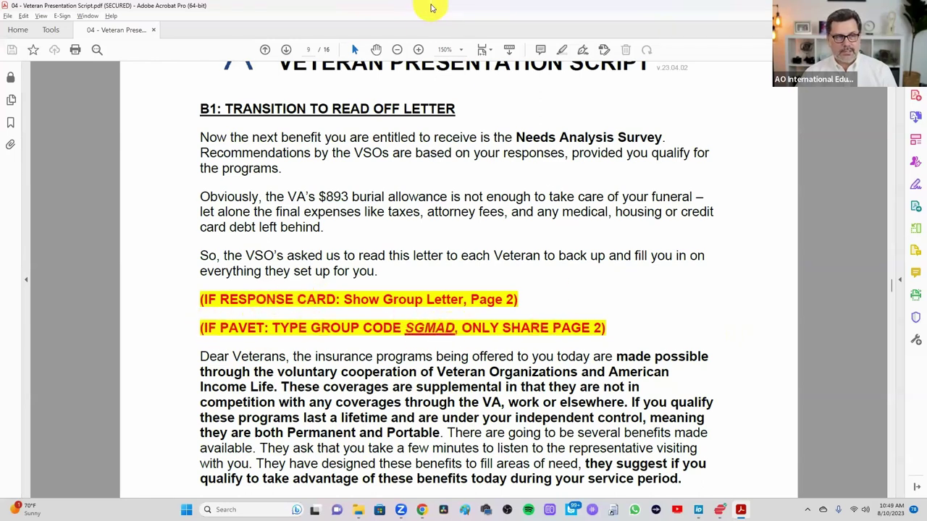
# - Return to the HP Pro browser page and display the SGMAD group notification letters
pyautogui.hotkey('alt', 'Tab')
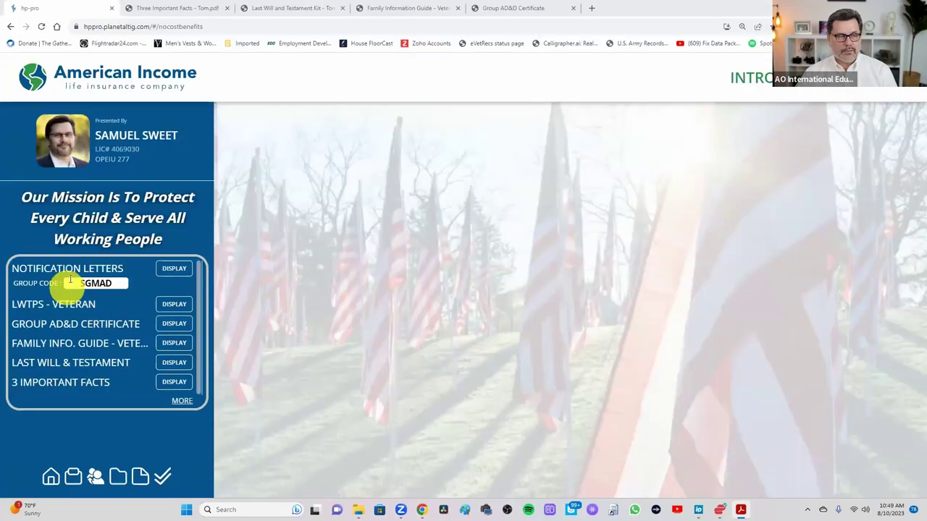
pyautogui.click(172, 269)
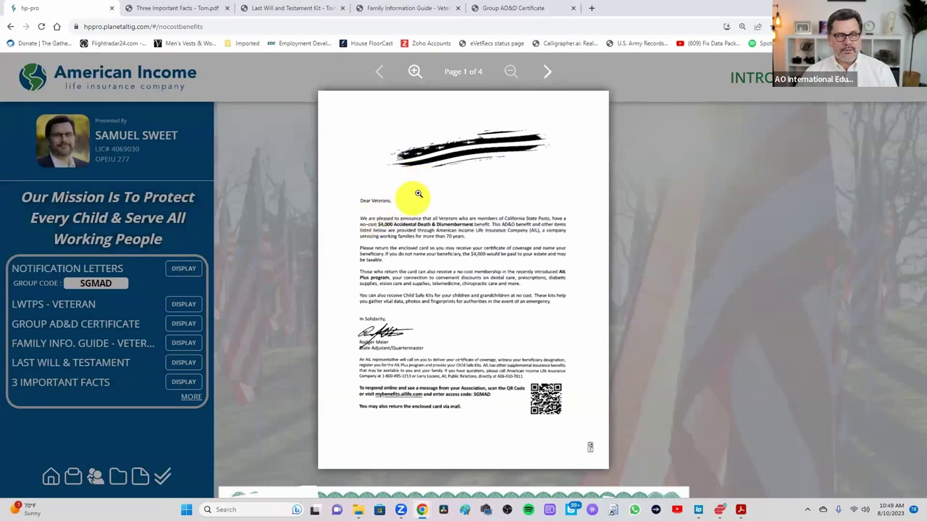
# - Advance the notification letters to page 3 of 4 with the Spanish and English veteran letters
pyautogui.click(550, 76)
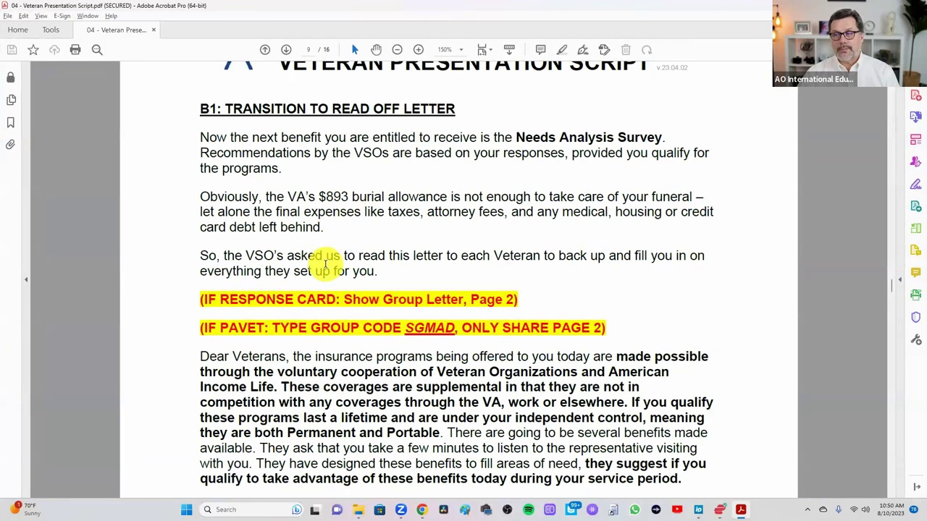
# - Scroll the script slightly to bring the B2 Needs Analysis heading into view
pyautogui.scroll(-1, 325, 265)
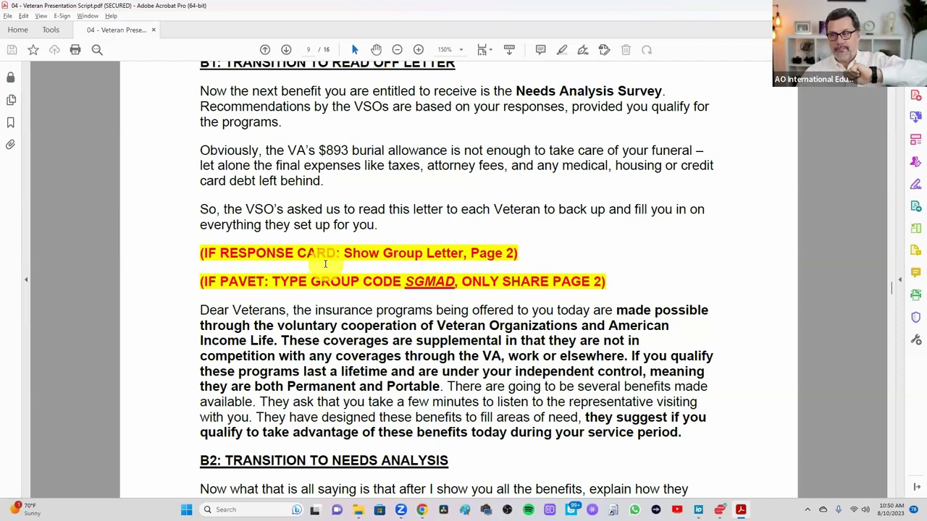
# - Highlight the 'Dear Veterans' letter paragraph to read to the client, then clear the highlight
pyautogui.scroll(-2, 201, 318)
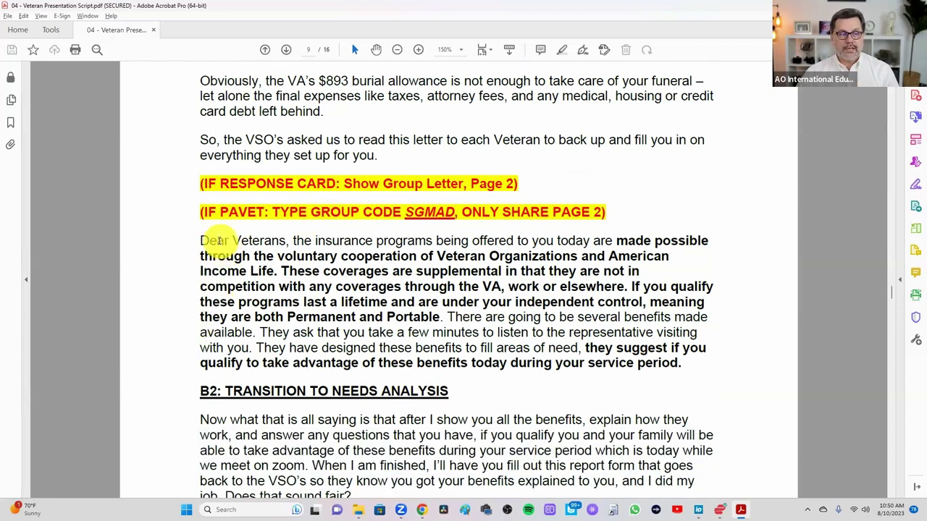
pyautogui.moveTo(201, 241); pyautogui.dragTo(717, 355)
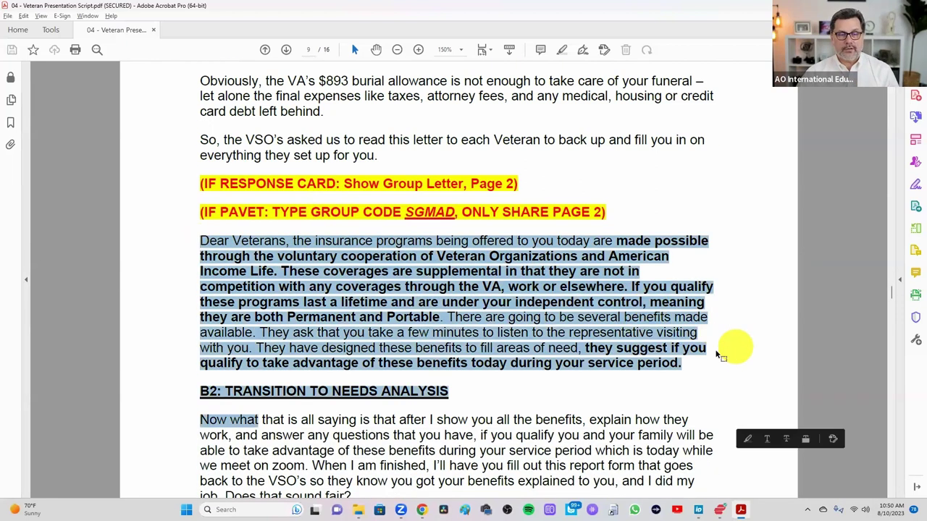
pyautogui.click(449, 307)
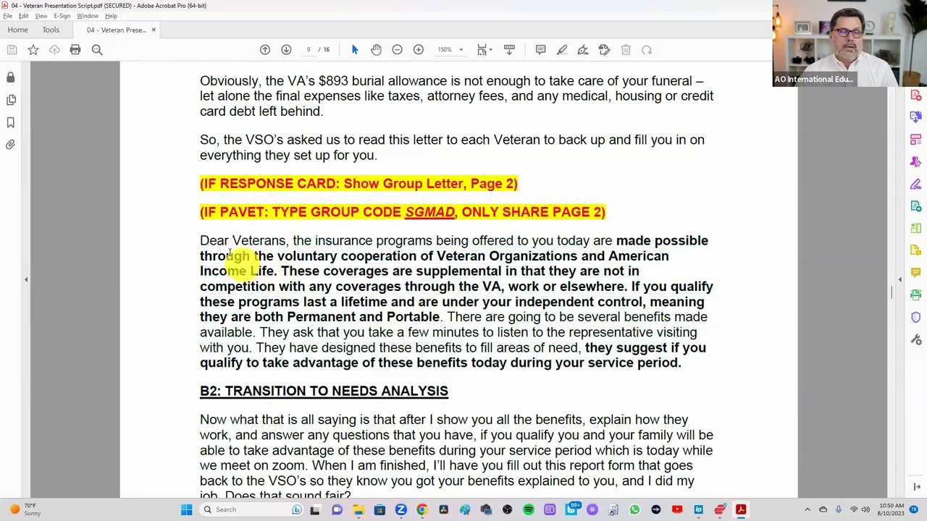
pyautogui.moveTo(201, 240); pyautogui.dragTo(681, 364)
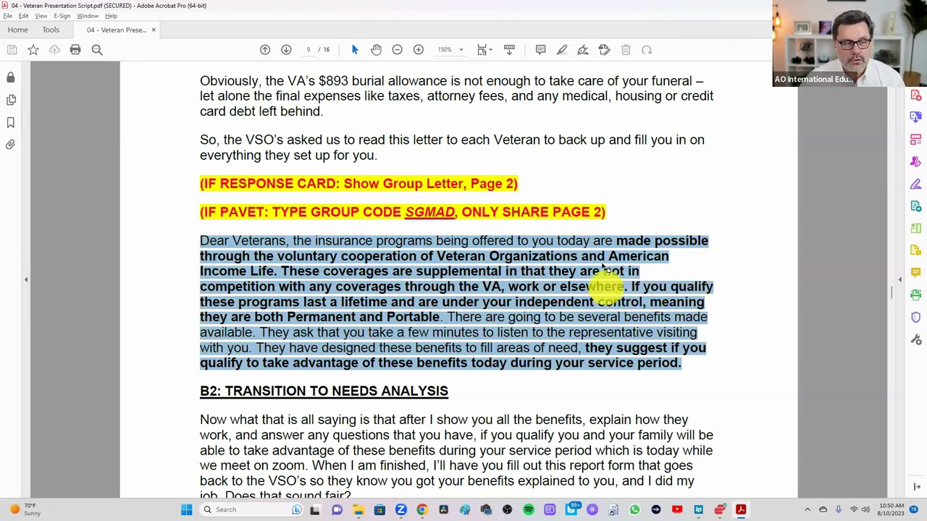
pyautogui.scroll(-3, 574, 187)
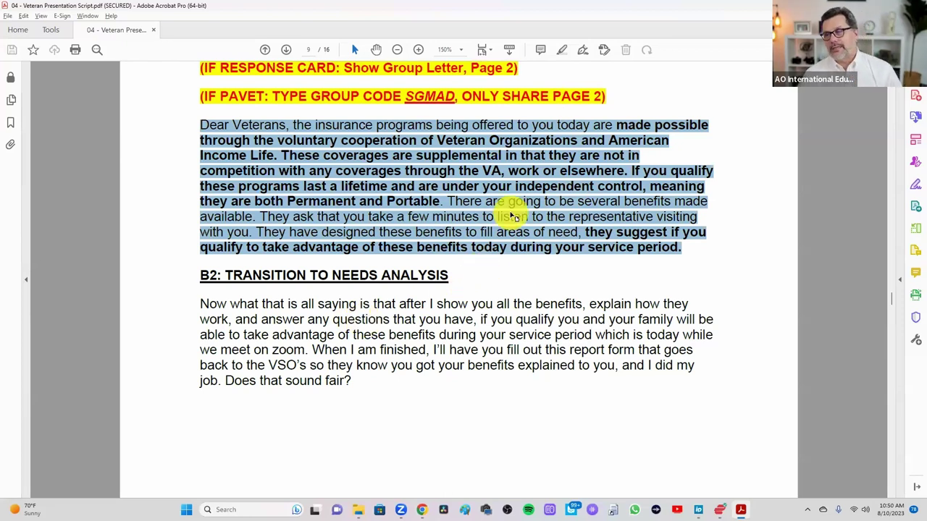
pyautogui.click(527, 190)
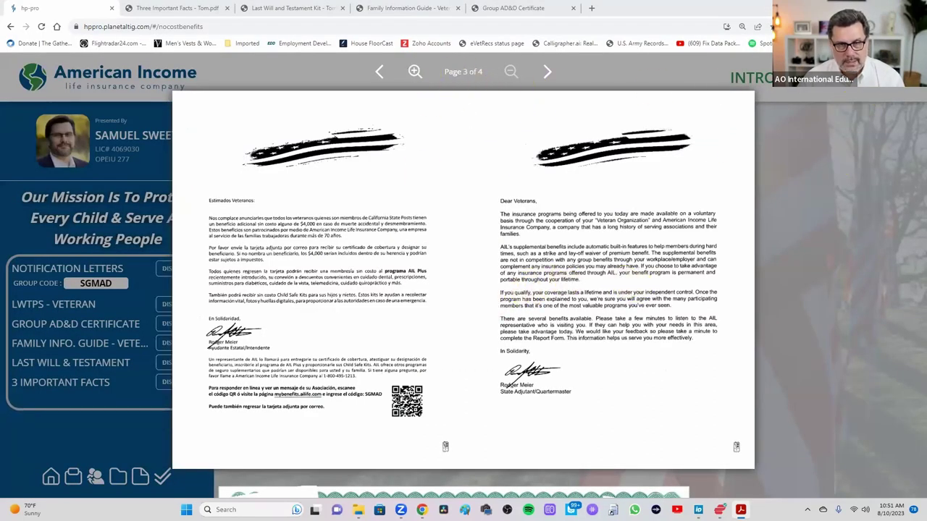
# - Close the notification letter viewer and switch to the presentation script
pyautogui.click(849, 114)
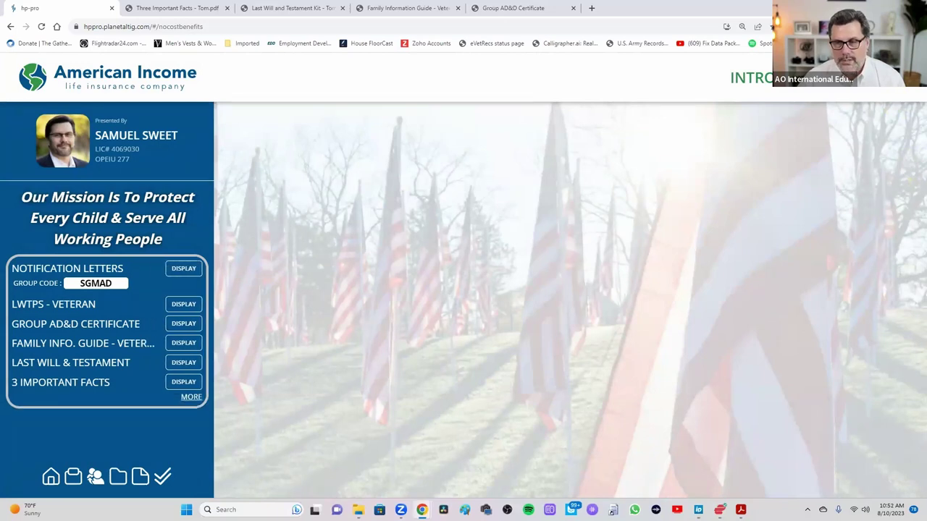
pyautogui.hotkey('alt', 'Tab')
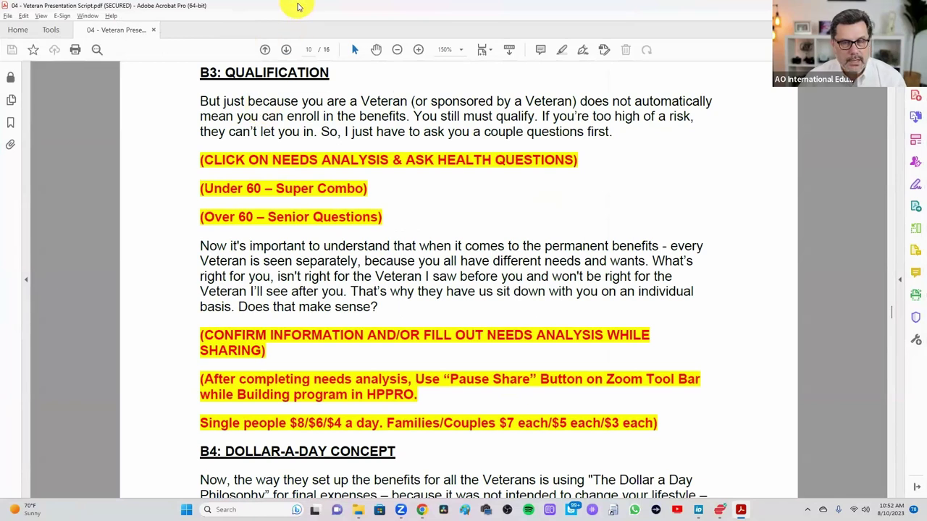
# - Leave the script's page 10 B3: Qualification section and return to the HP Pro presentation
pyautogui.hotkey('alt', 'Tab')
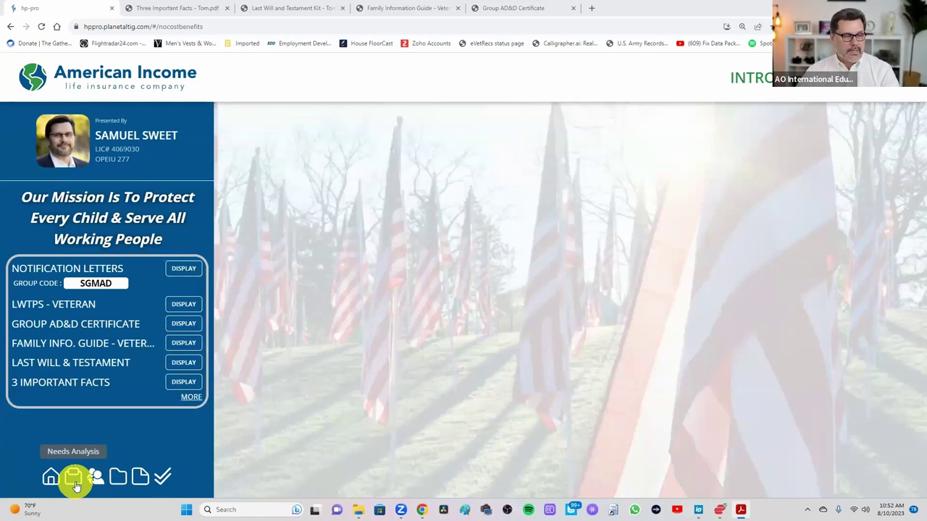
# - Open the Needs Analysis form, review it, and briefly glance at the presentation script
pyautogui.click(75, 484)
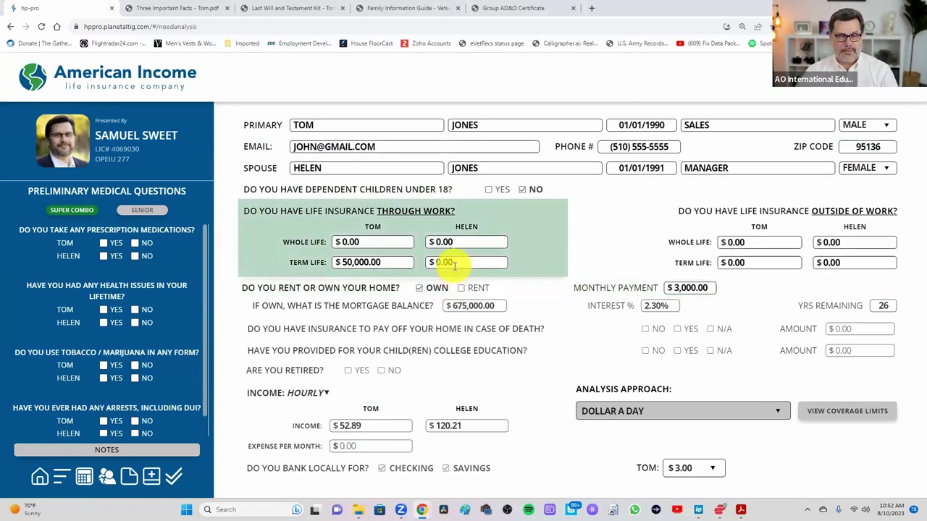
pyautogui.scroll(-1, 77, 268)
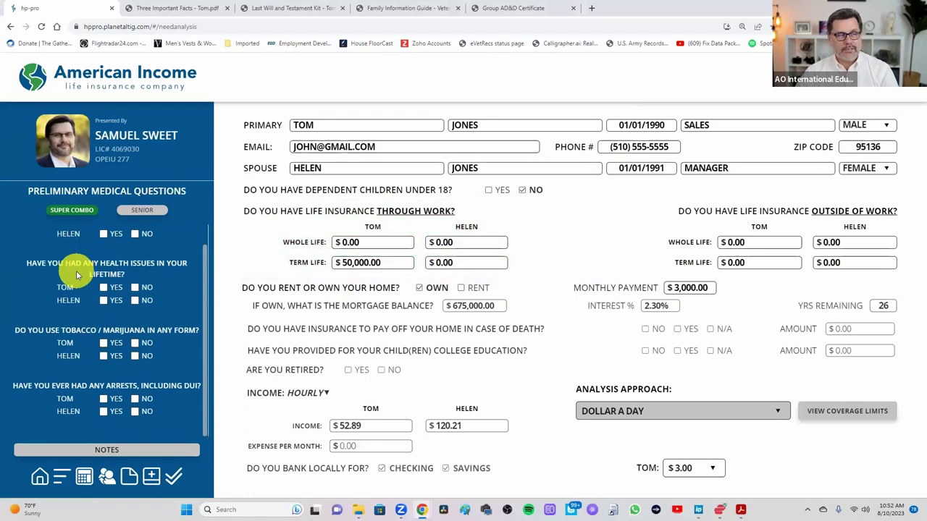
pyautogui.scroll(1, 76, 271)
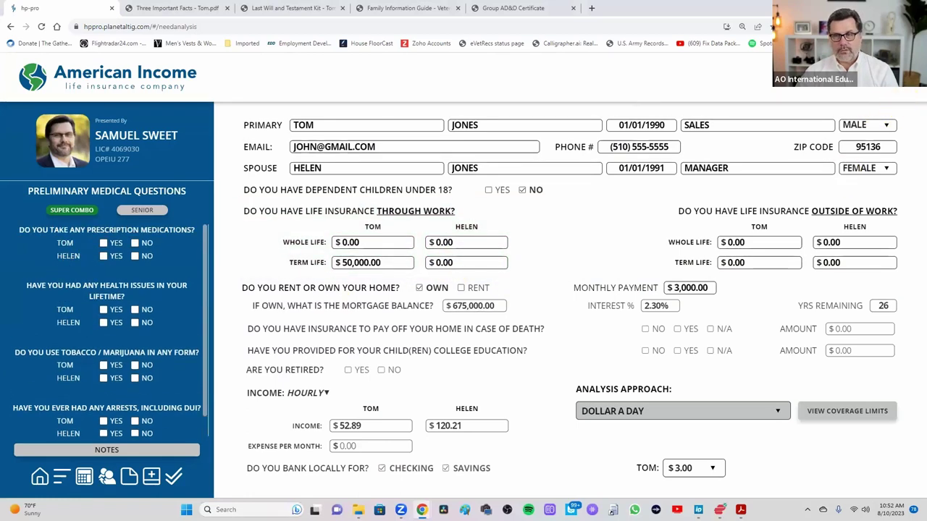
pyautogui.hotkey('alt', 'Tab')
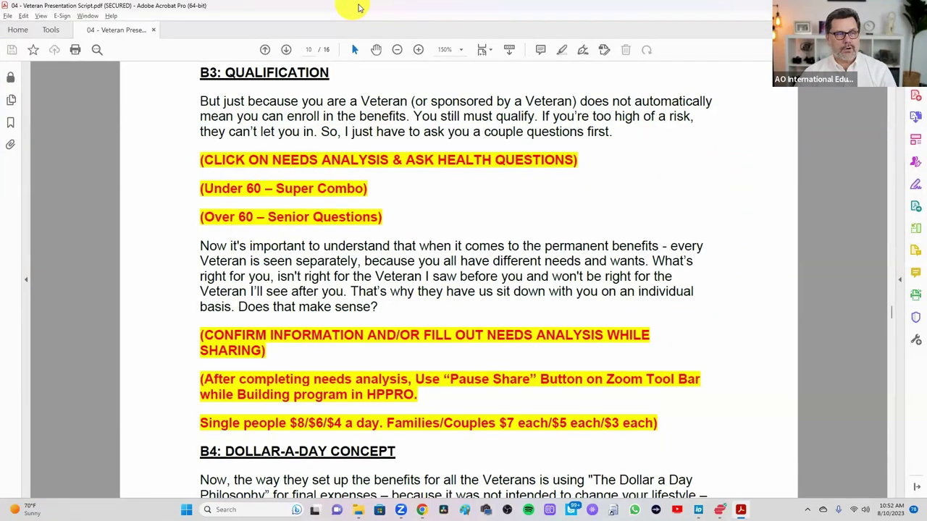
pyautogui.hotkey('alt', 'Tab')
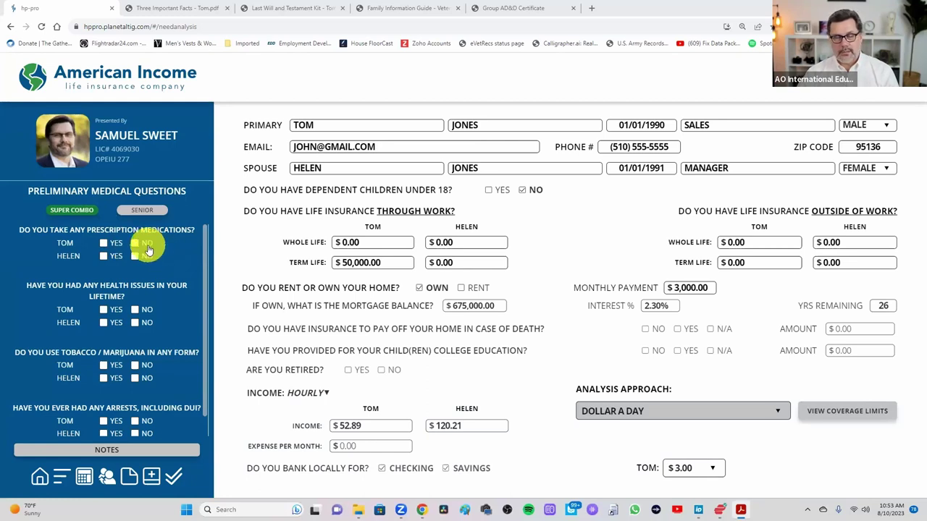
# - Answer No for Tom and Helen on the prescription medications question
pyautogui.click(103, 243)
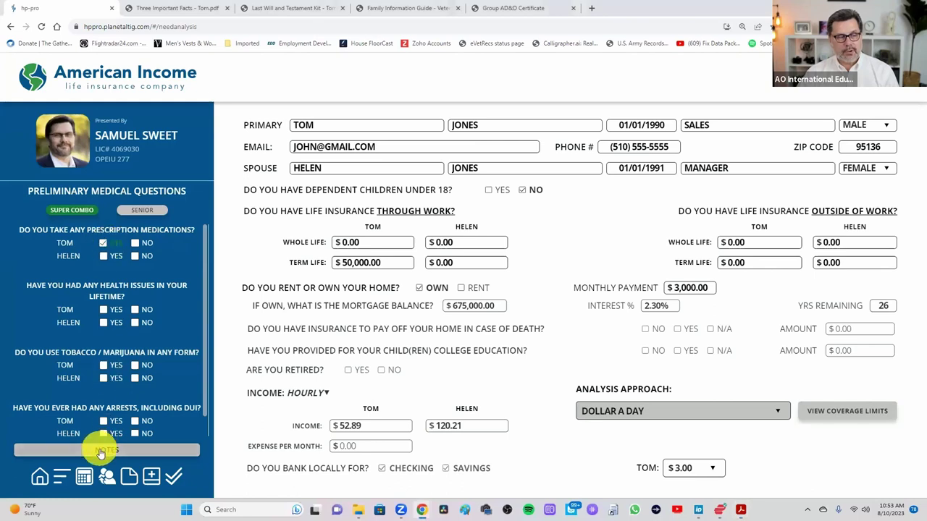
pyautogui.click(101, 450)
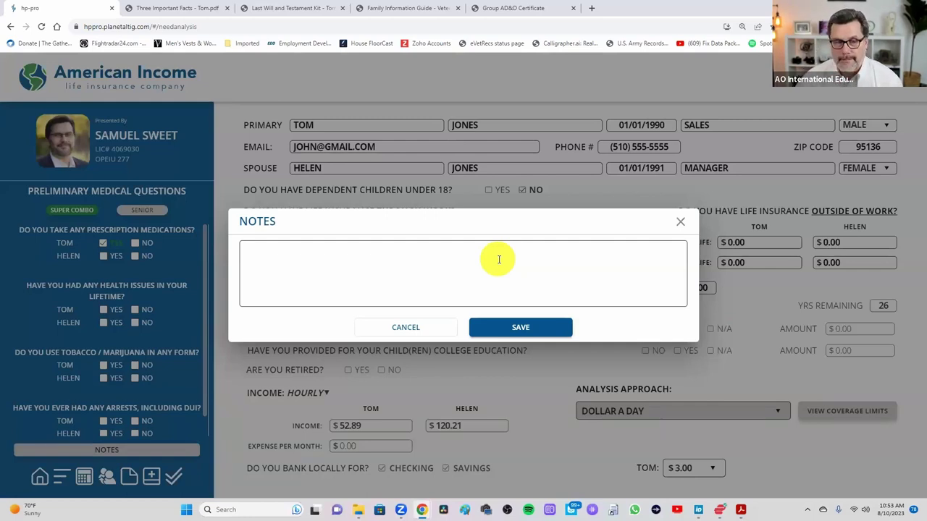
pyautogui.click(680, 222)
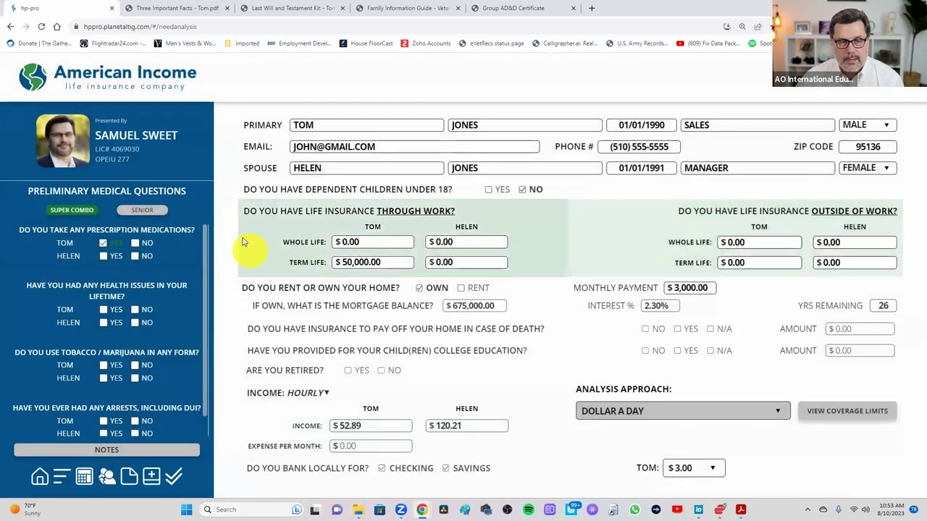
pyautogui.click(136, 245)
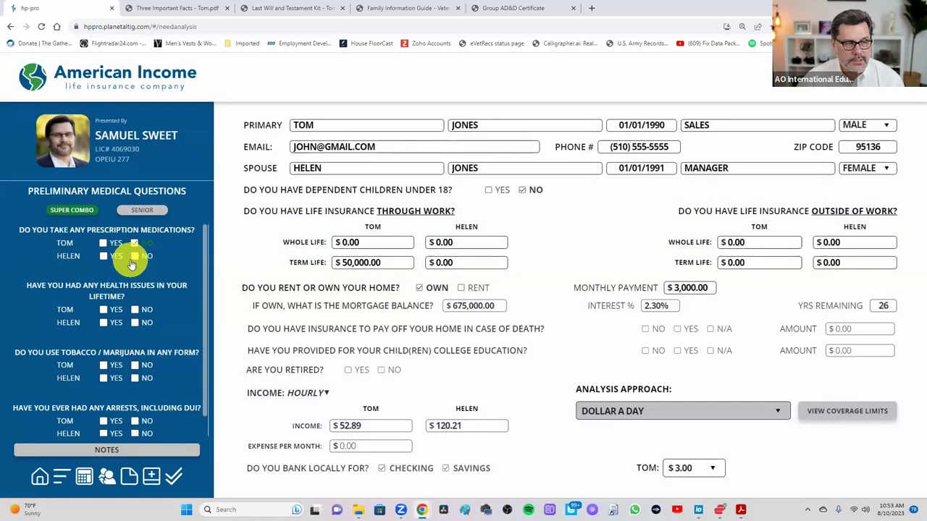
pyautogui.click(134, 257)
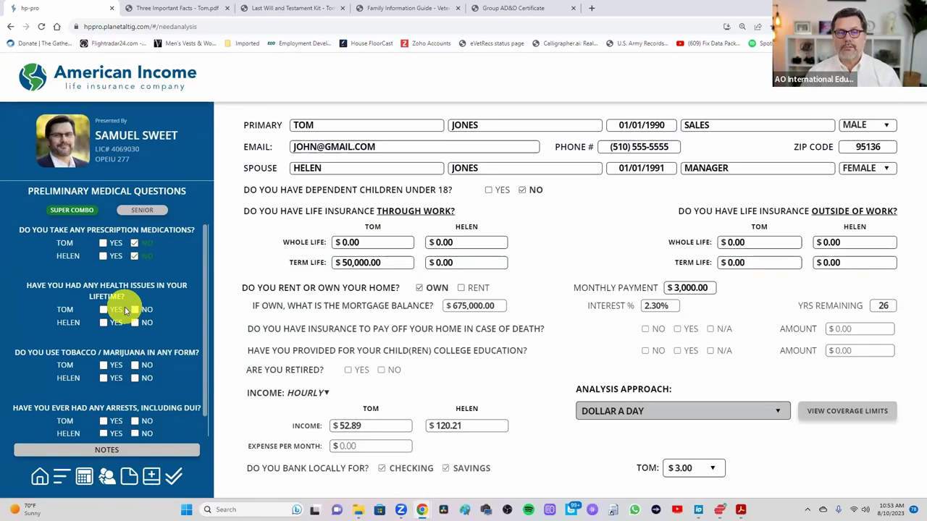
# - Answer No for Tom and Helen on health issues, tobacco use and past arrests
pyautogui.click(134, 310)
pyautogui.click(134, 323)
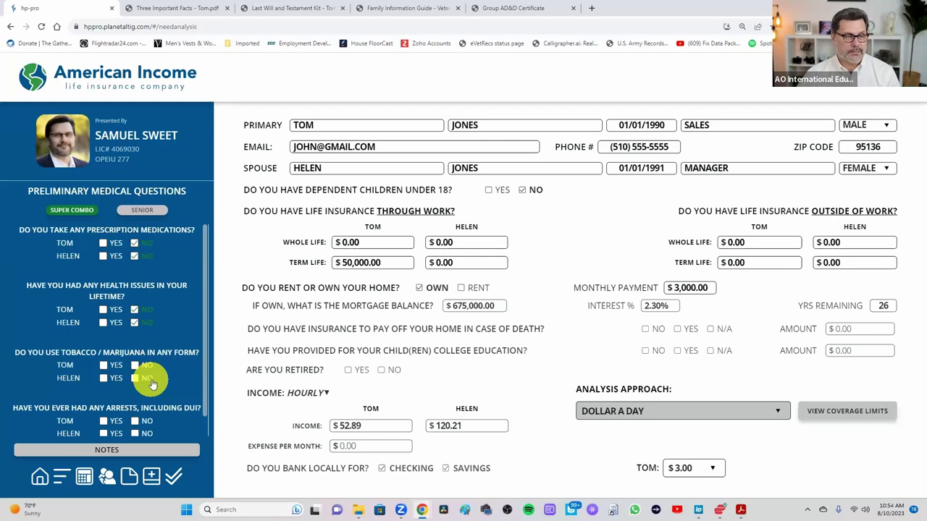
pyautogui.click(134, 366)
pyautogui.click(134, 378)
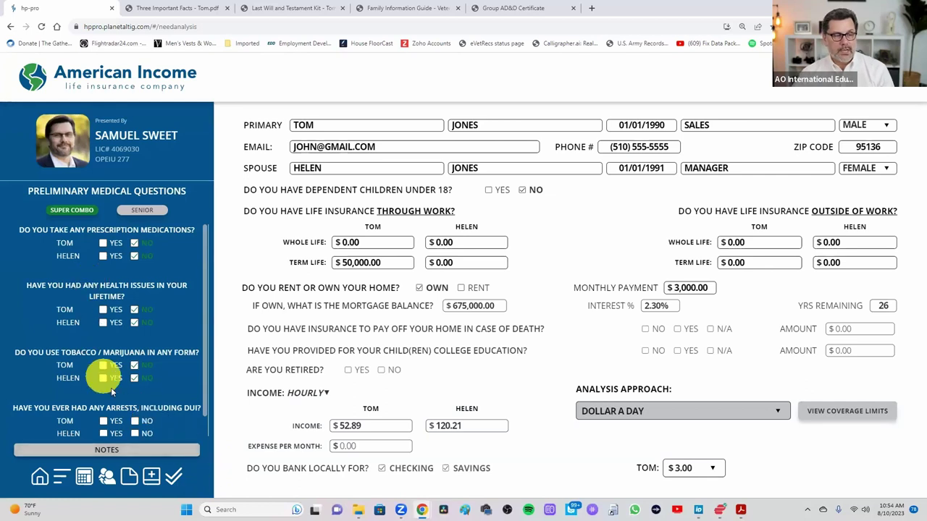
pyautogui.click(134, 421)
pyautogui.click(134, 433)
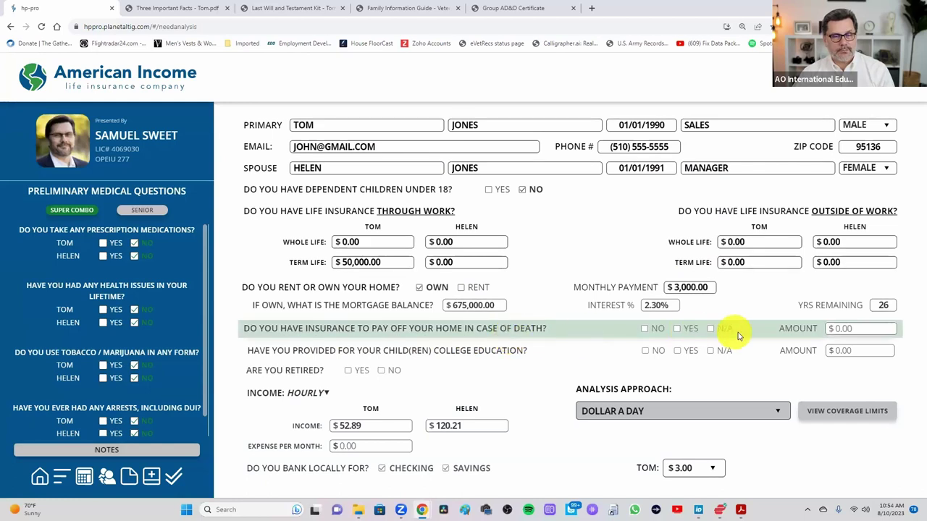
# - Answer No to home payoff insurance, college education and being retired
pyautogui.click(709, 329)
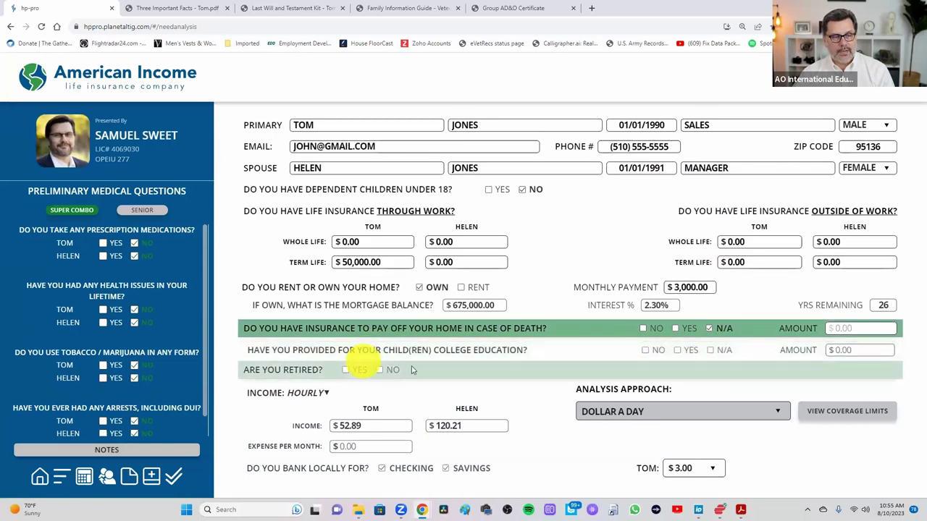
pyautogui.click(643, 328)
pyautogui.click(643, 351)
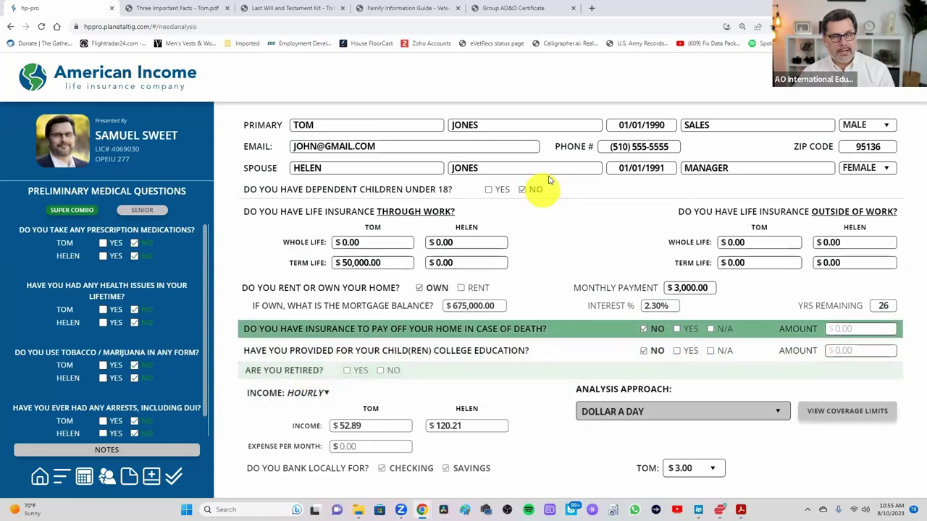
pyautogui.click(380, 370)
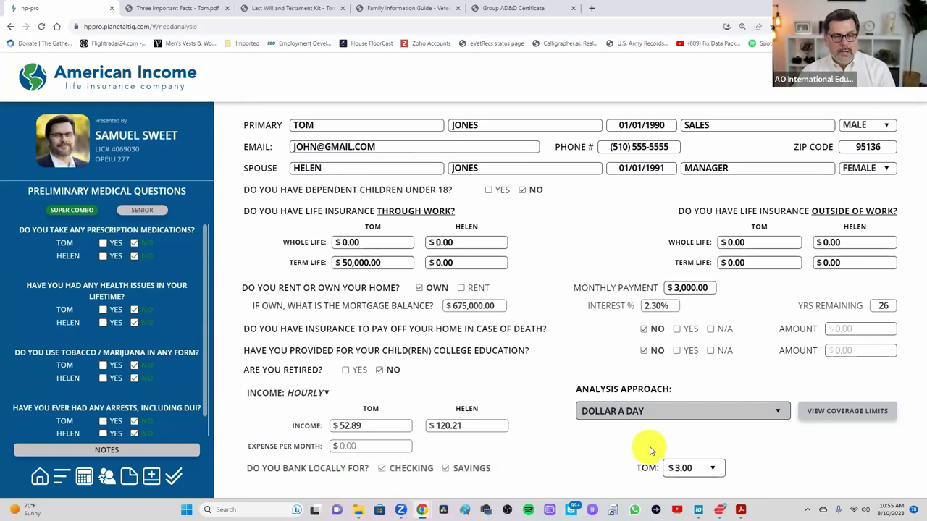
# - Try the Monthly and Dollar A Day approaches, then settle on Hour Power Philosophy
pyautogui.click(720, 417)
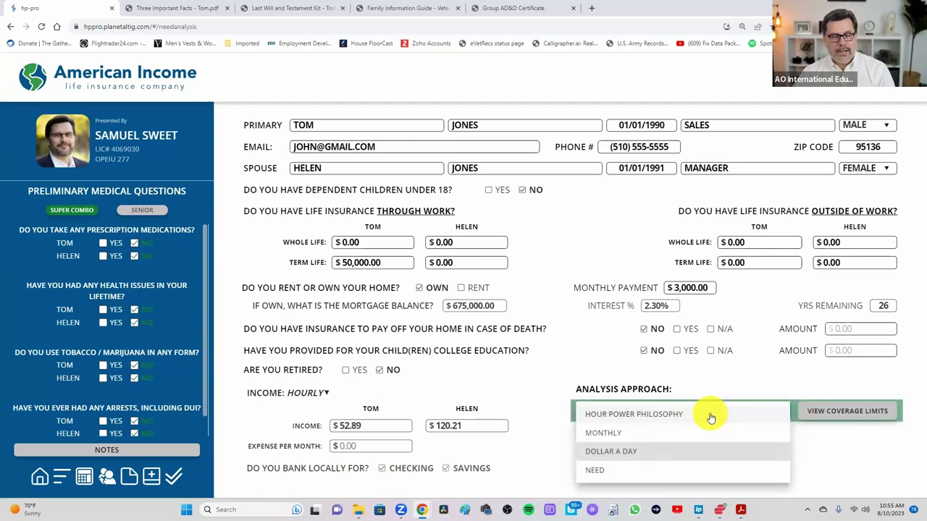
pyautogui.click(688, 415)
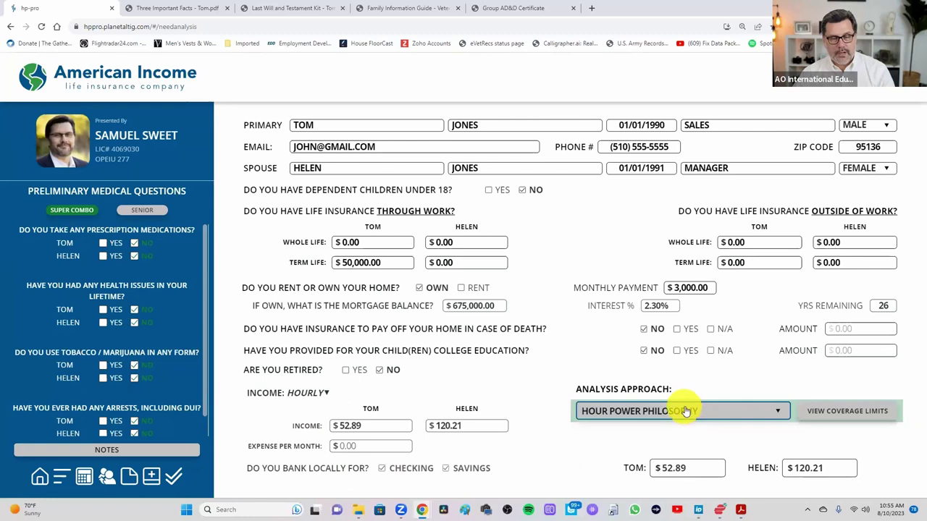
pyautogui.click(686, 412)
pyautogui.click(622, 433)
pyautogui.click(648, 415)
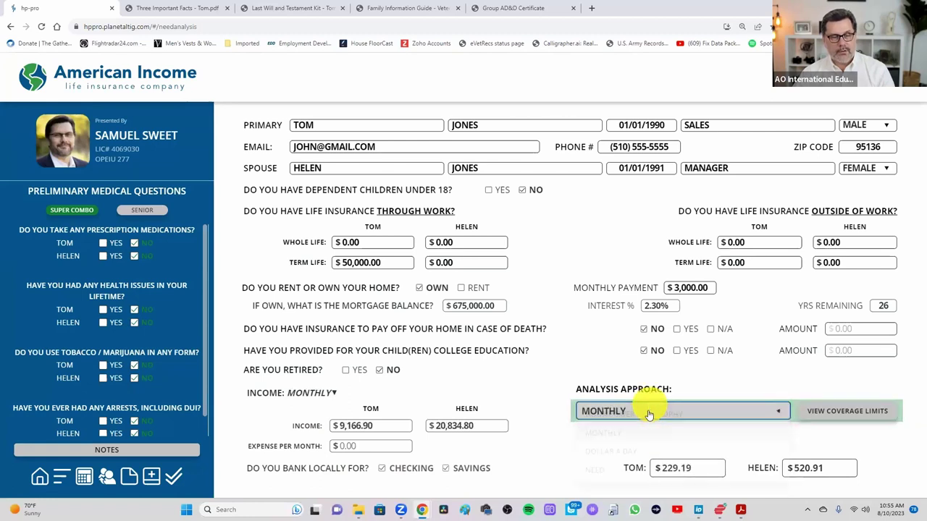
pyautogui.click(604, 450)
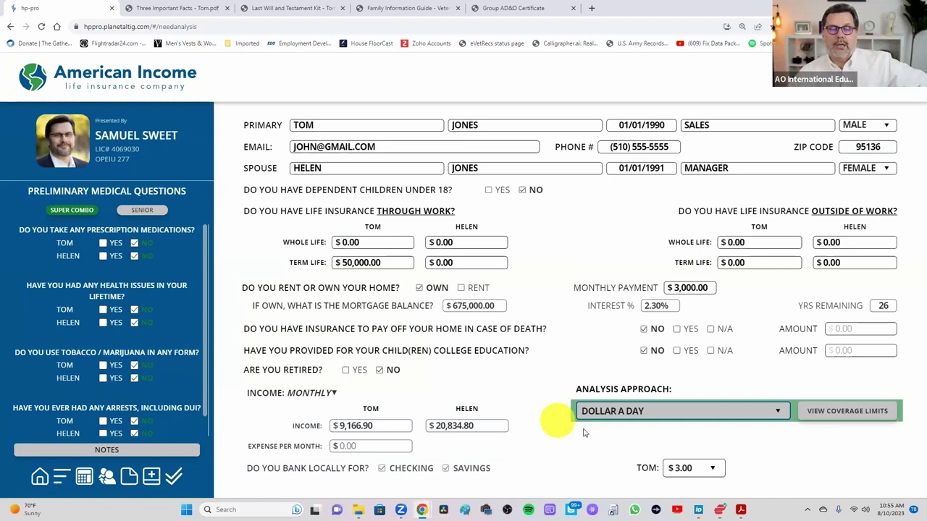
pyautogui.click(610, 414)
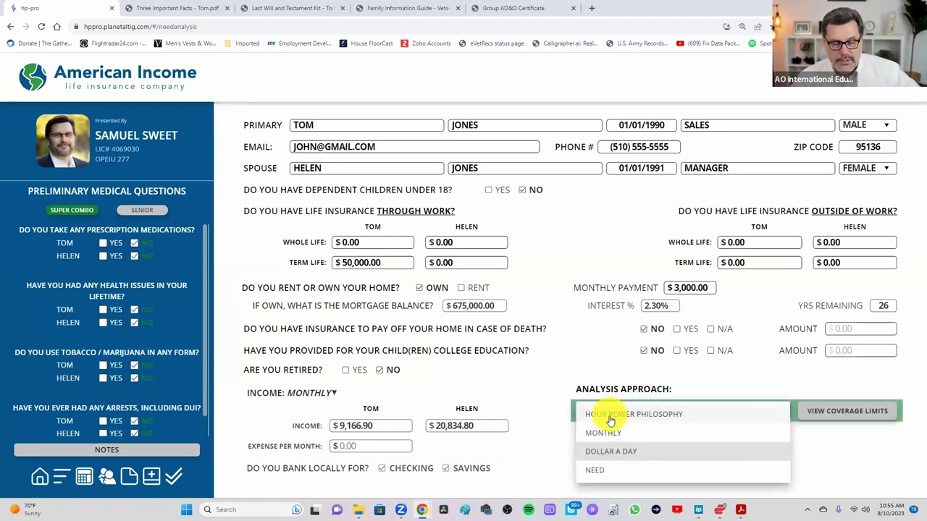
pyautogui.click(605, 433)
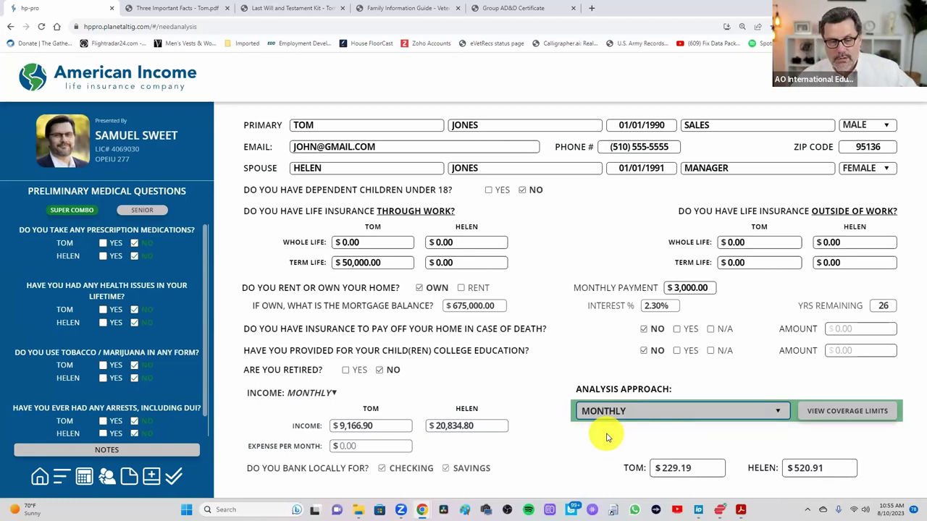
pyautogui.click(636, 410)
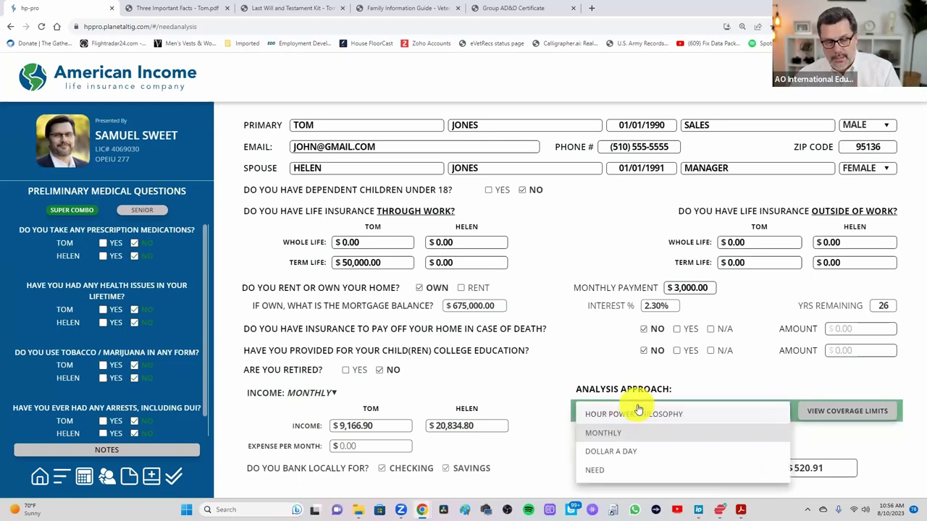
pyautogui.click(624, 415)
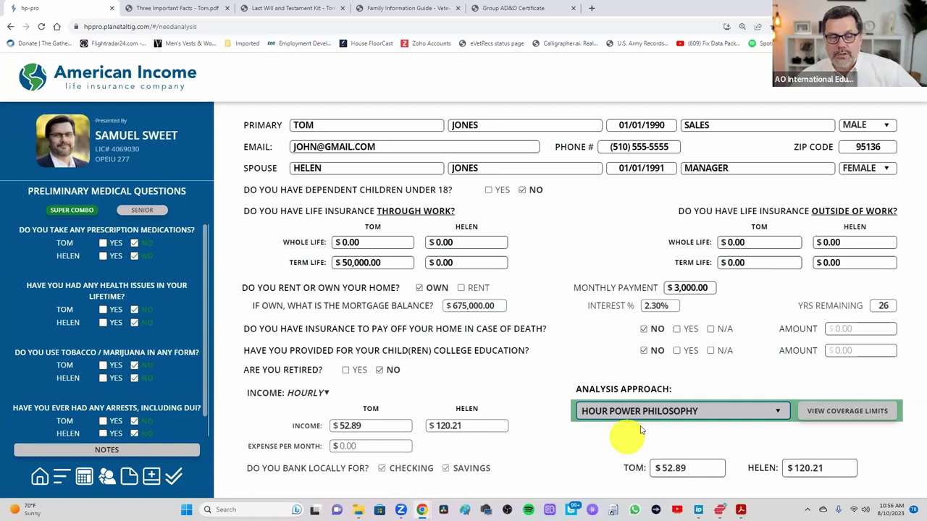
# - Switch to Dollar A Day, set Tom's daily amount to $5.00, and confirm Helen as Female
pyautogui.click(631, 412)
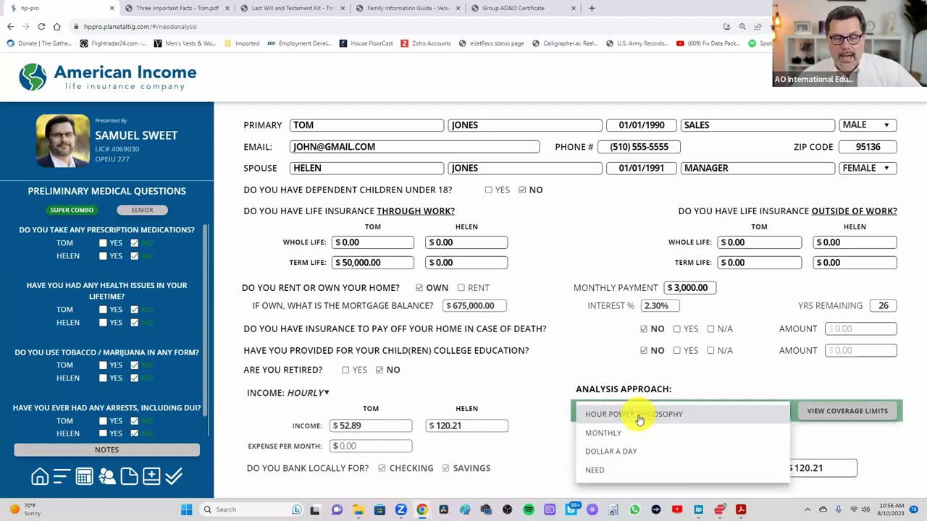
pyautogui.click(622, 453)
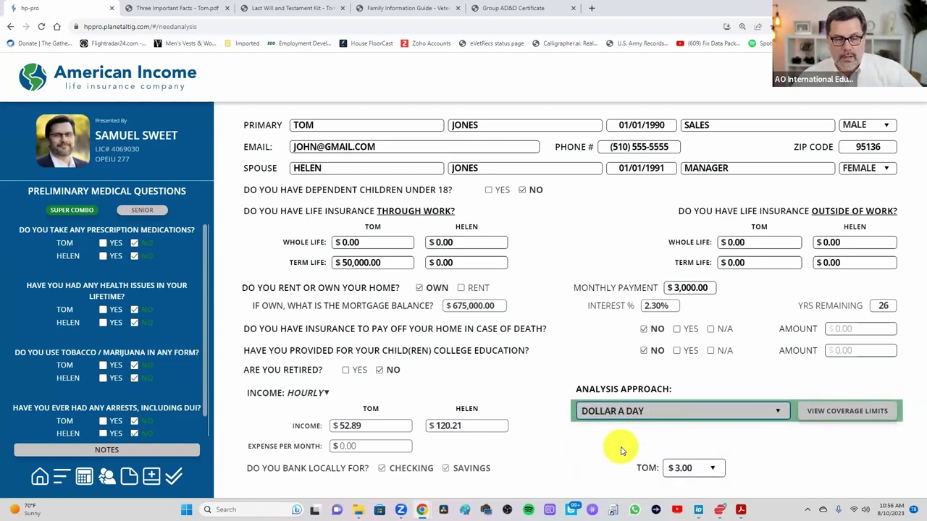
pyautogui.click(710, 470)
pyautogui.scroll(-4, 684, 420)
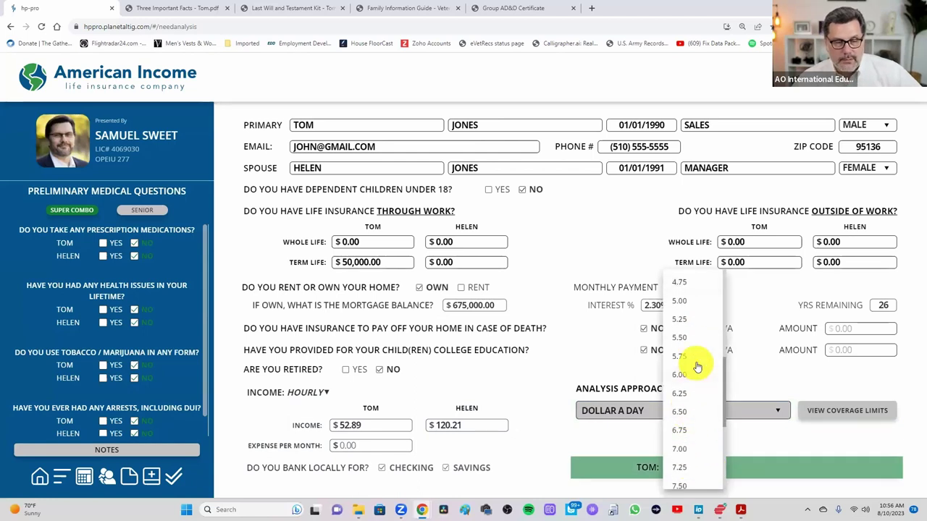
pyautogui.click(684, 305)
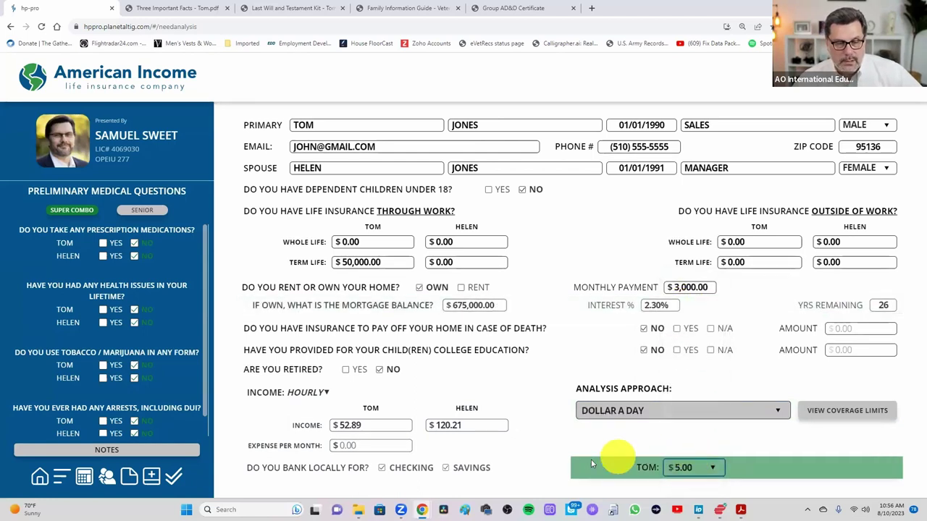
pyautogui.click(543, 123)
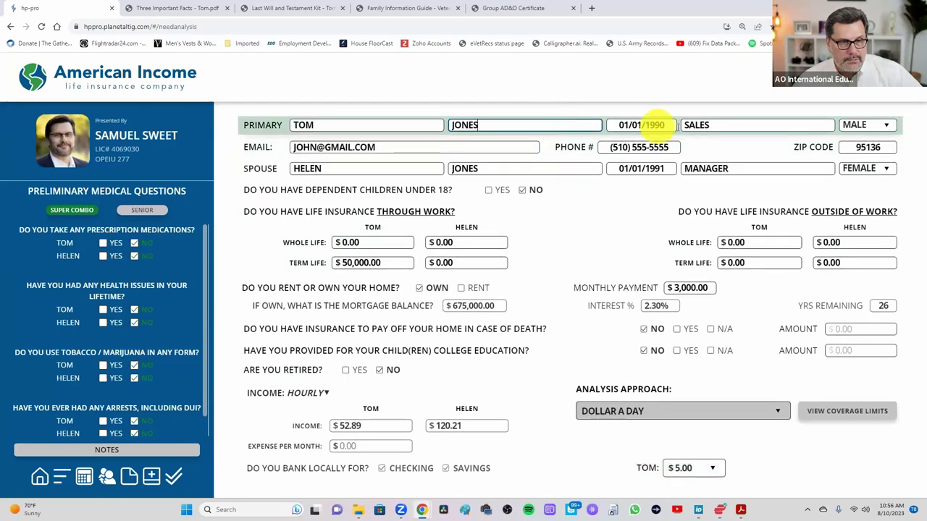
pyautogui.click(866, 167)
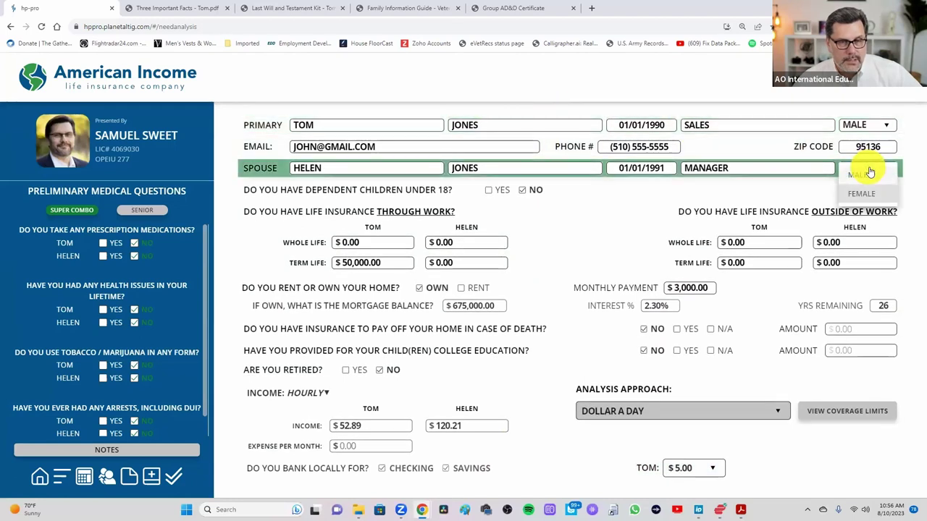
pyautogui.click(862, 194)
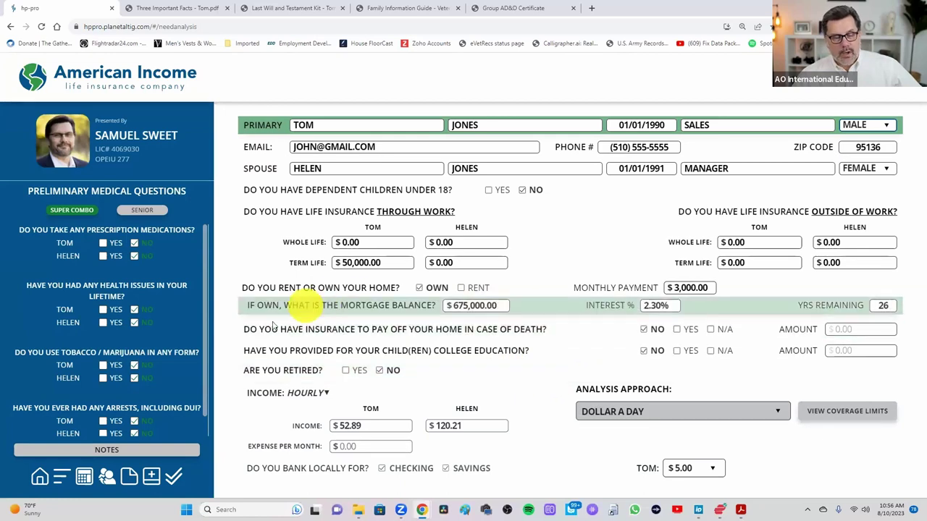
# - On the plan generator, set Helen's daily amount to $5.00 and A71000 to Triple Family
pyautogui.click(84, 477)
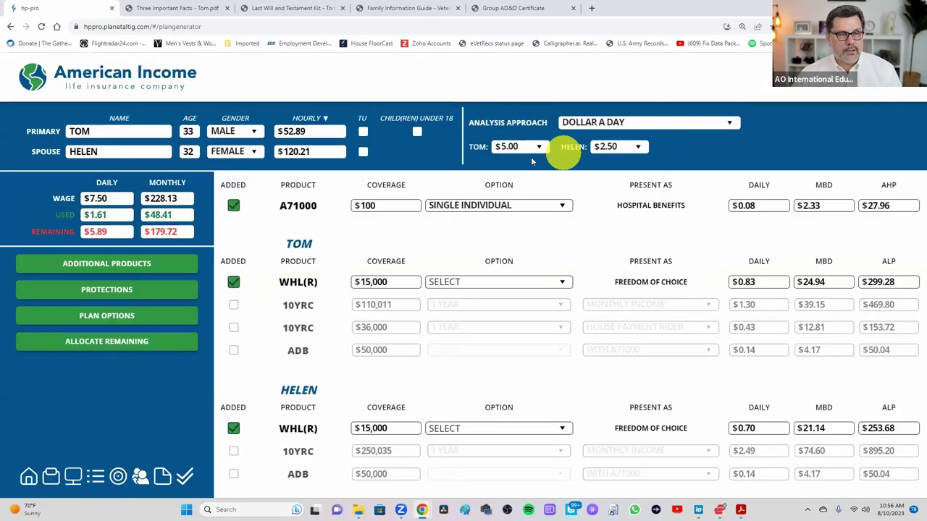
pyautogui.click(600, 147)
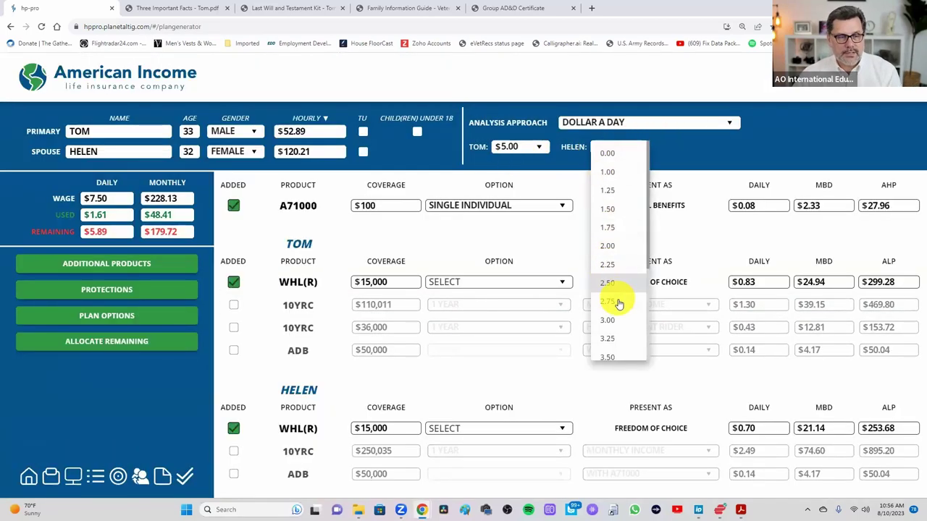
pyautogui.scroll(-2, 614, 297)
pyautogui.click(614, 321)
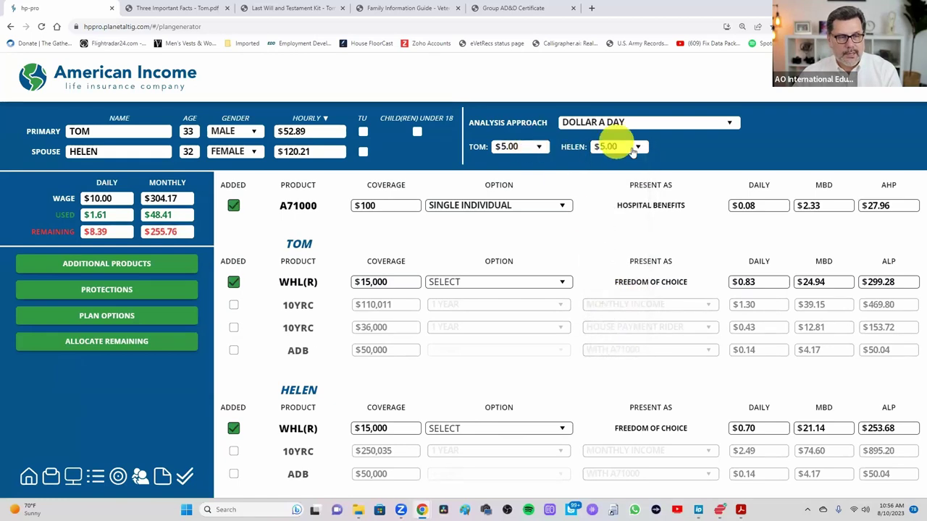
pyautogui.click(477, 205)
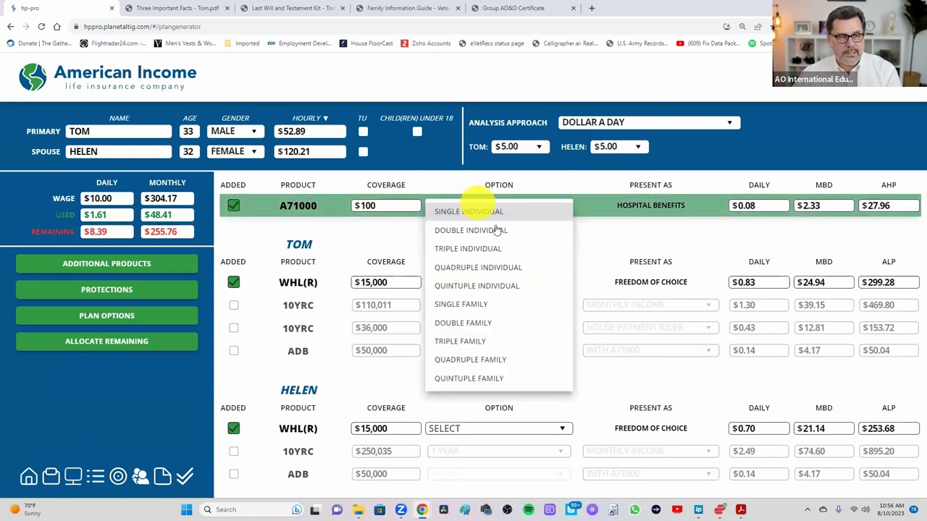
pyautogui.click(496, 342)
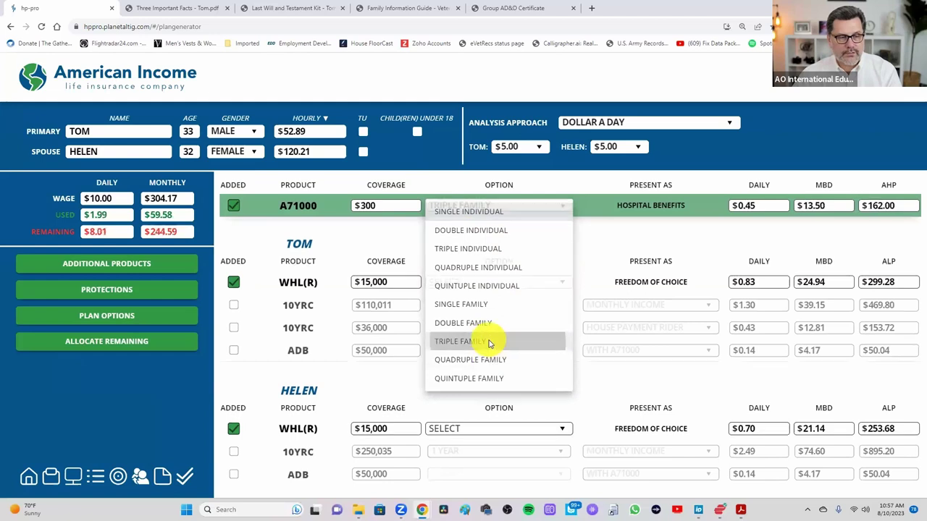
# - Allocate the remaining premium across both spouses' policies
pyautogui.click(125, 344)
pyautogui.click(156, 331)
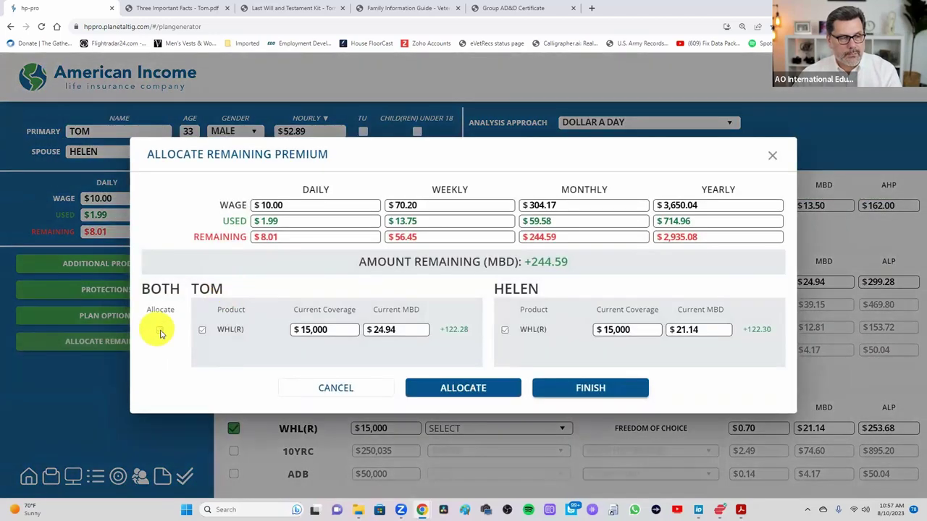
pyautogui.click(446, 386)
pyautogui.click(570, 388)
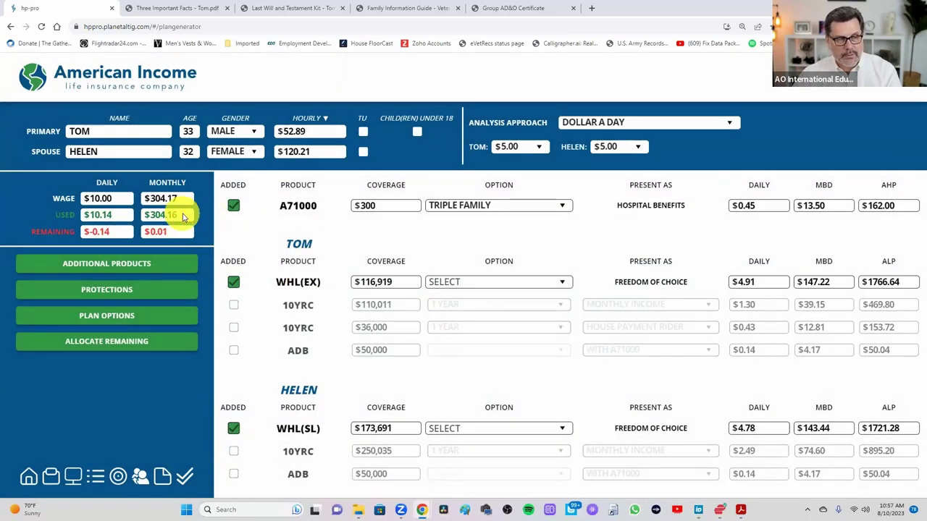
# - Rename plan options 1 and 2 to RECOMMENDED and ENHANCED and enable both
pyautogui.click(106, 321)
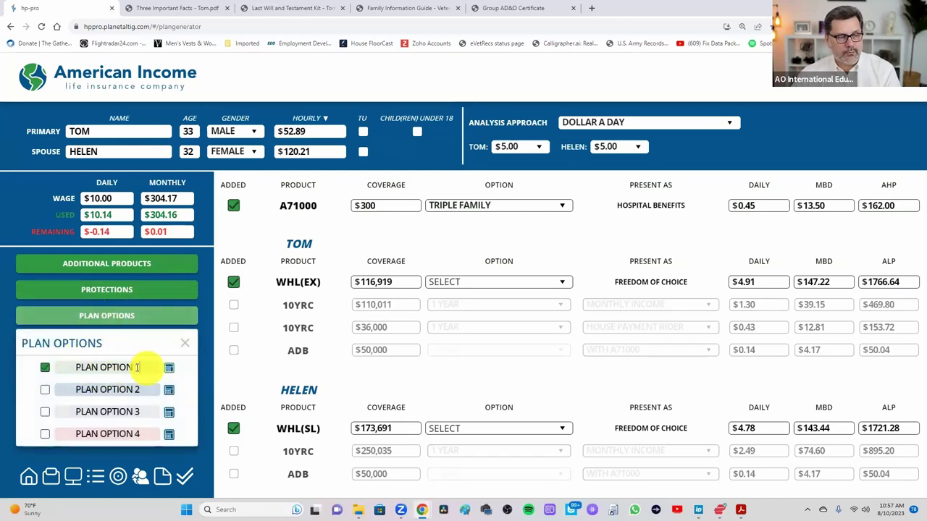
pyautogui.moveTo(150, 368); pyautogui.dragTo(60, 366)
pyautogui.write('RECOM')
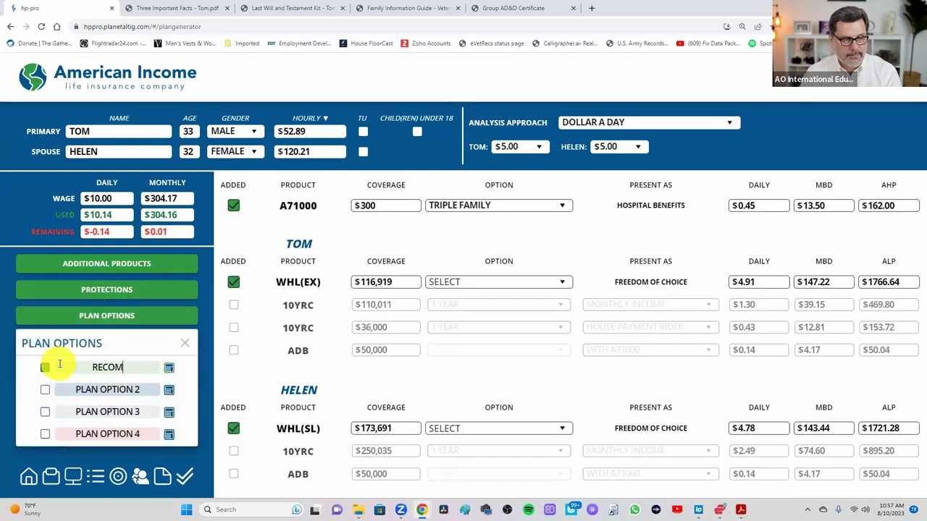
pyautogui.write('MENDED')
pyautogui.click(45, 367)
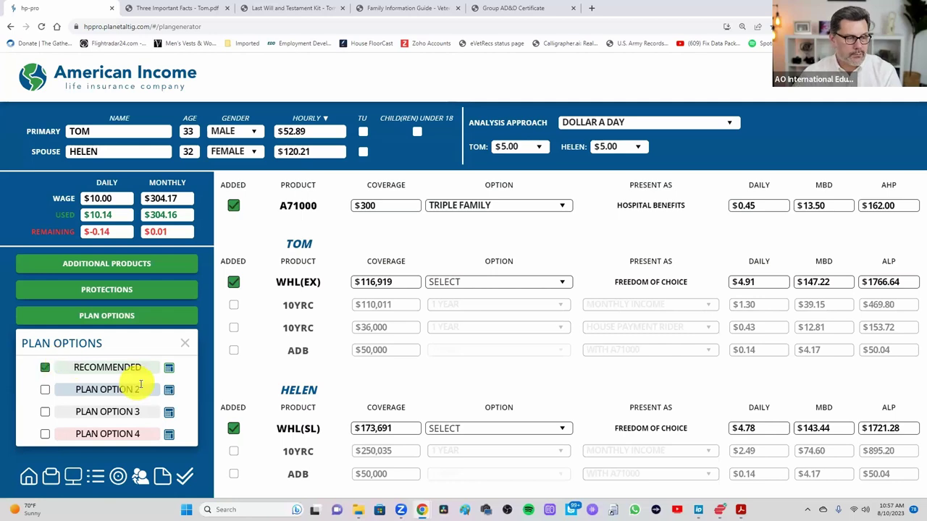
pyautogui.moveTo(145, 390); pyautogui.dragTo(46, 388)
pyautogui.write('ENHANCED')
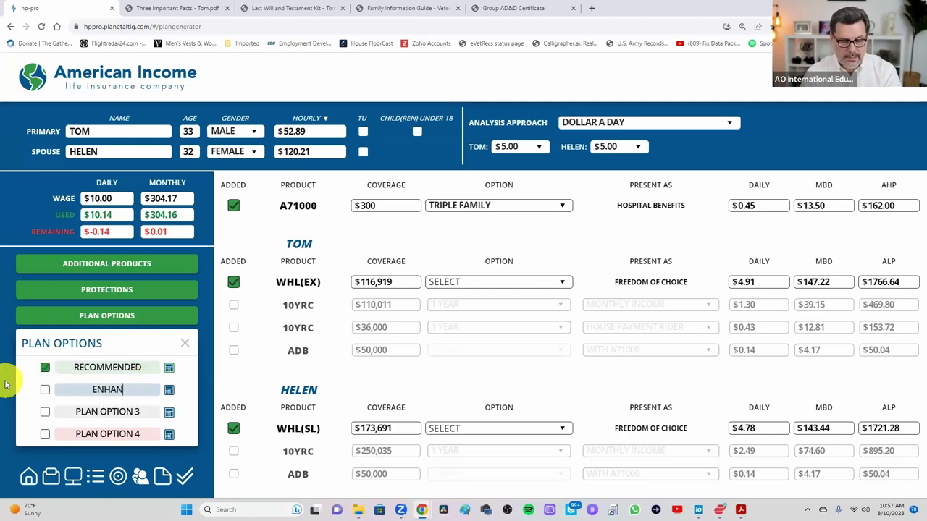
pyautogui.click(45, 390)
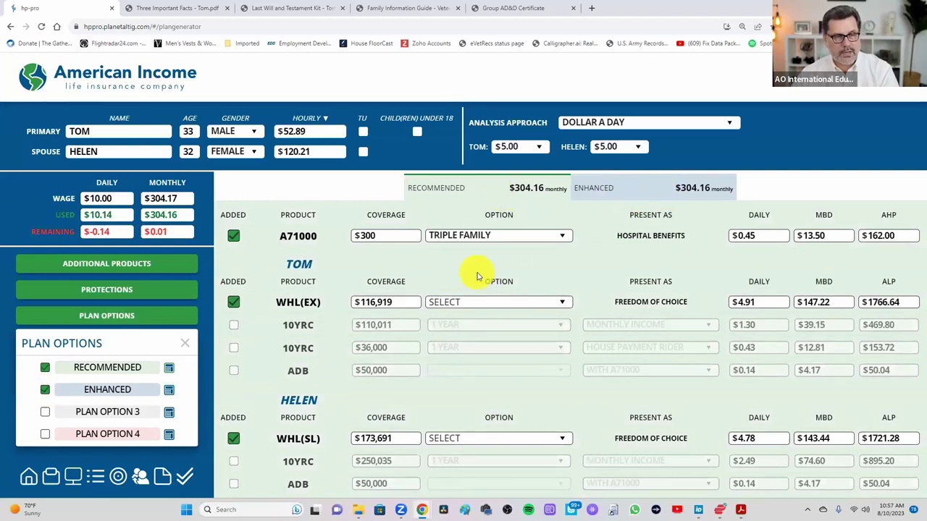
# - Switch to the Enhanced plan and open Tom's daily amount list
pyautogui.click(630, 187)
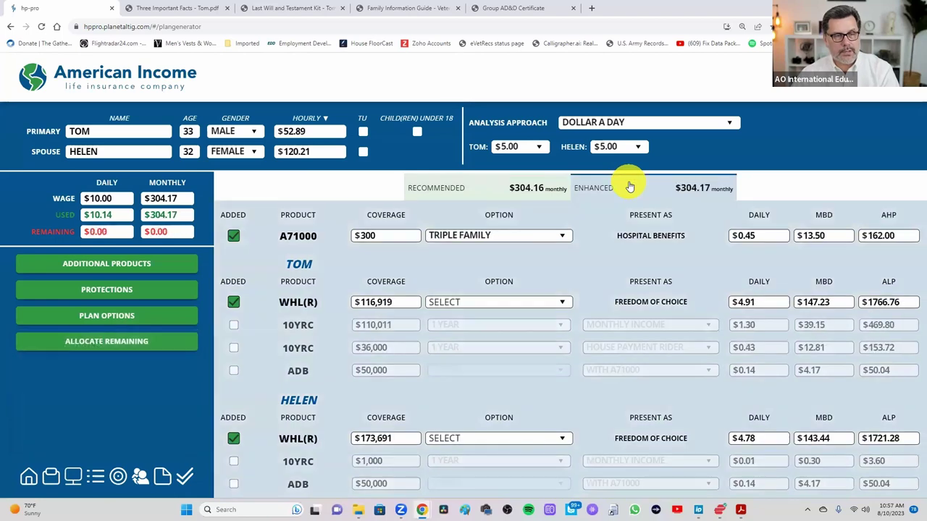
pyautogui.click(540, 146)
pyautogui.scroll(-3, 520, 330)
# - Raise Tom's and Helen's daily amounts to $9.00 in the Enhanced plan
pyautogui.scroll(-1, 520, 330)
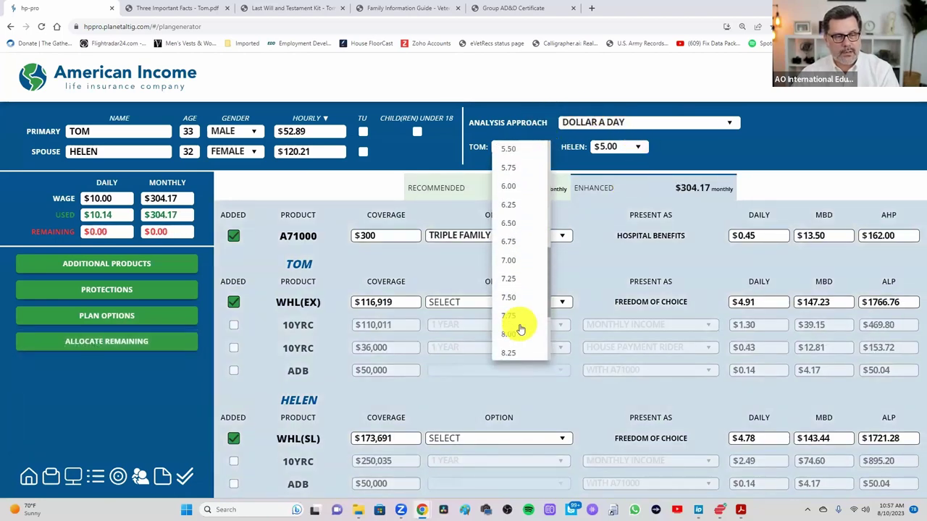
pyautogui.scroll(-1, 520, 330)
pyautogui.scroll(-2, 518, 325)
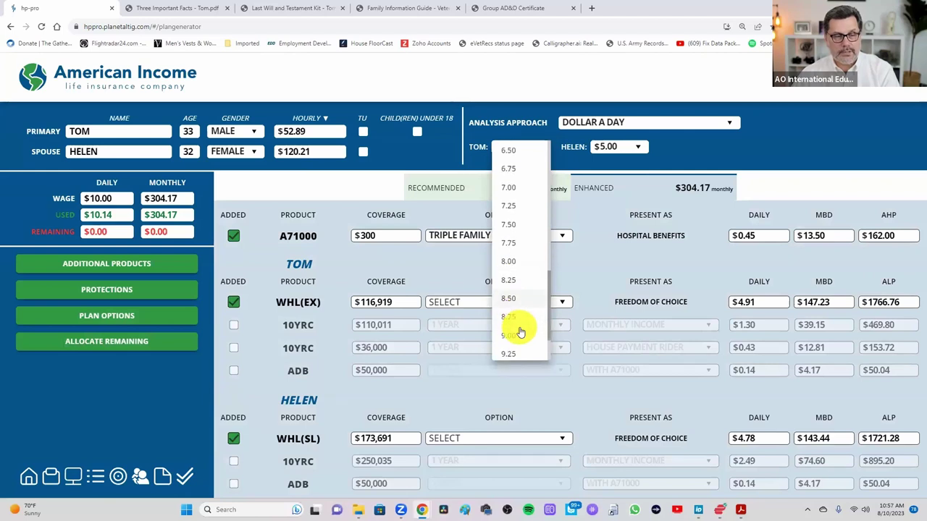
pyautogui.click(518, 313)
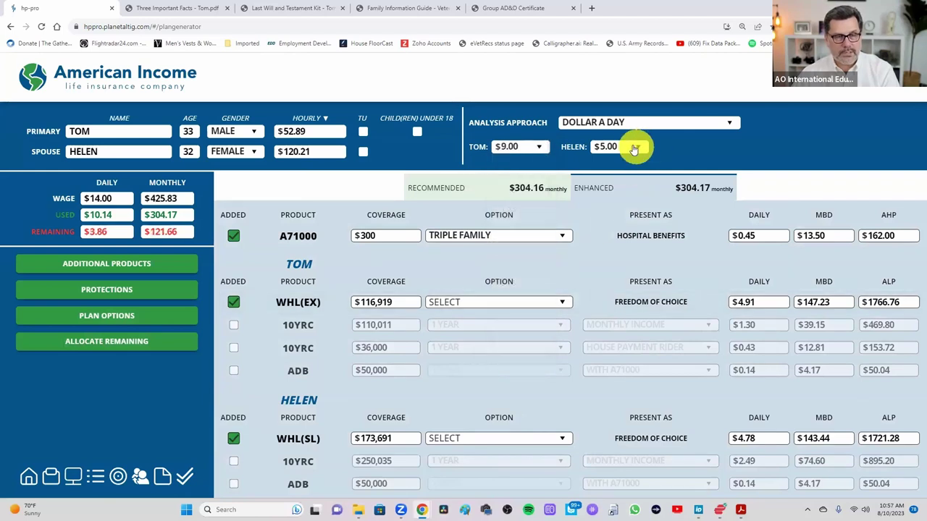
pyautogui.click(634, 149)
pyautogui.scroll(-8, 615, 265)
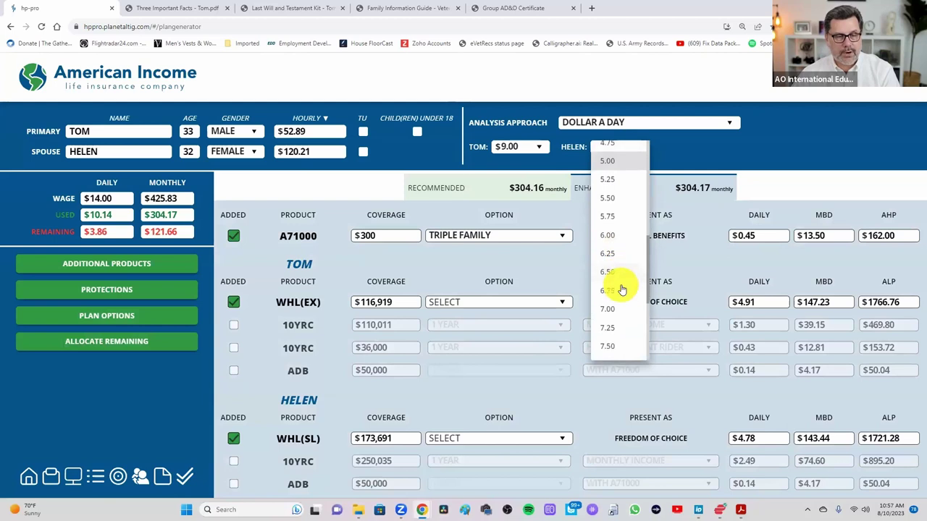
pyautogui.scroll(-3, 622, 313)
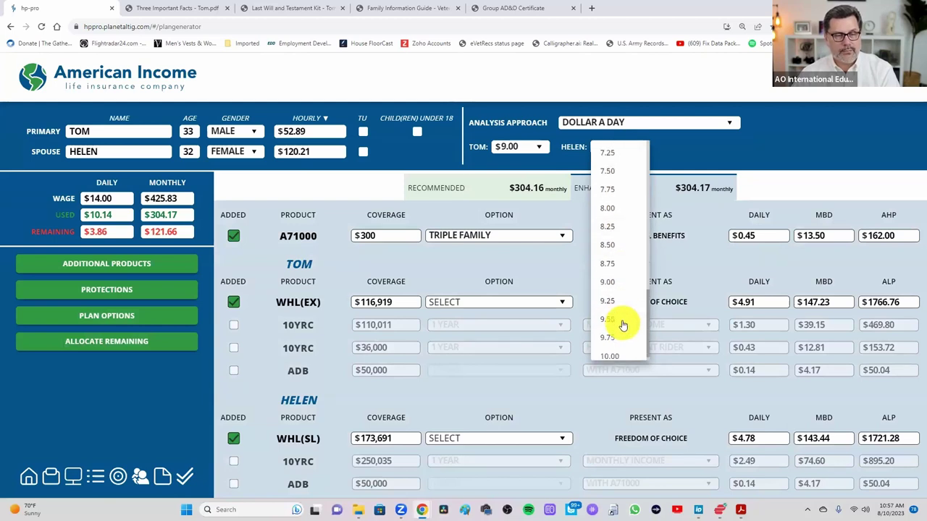
pyautogui.click(614, 286)
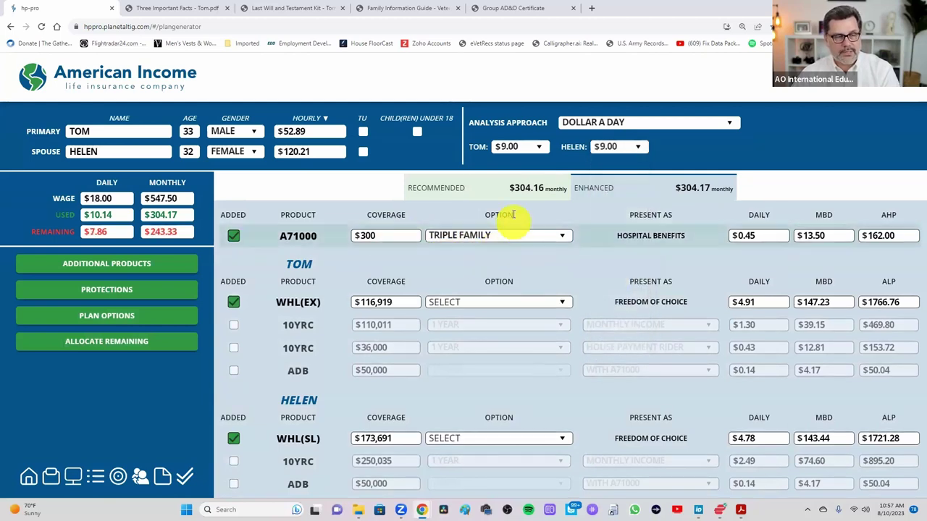
# - Upgrade the A71000 hospital benefit to Quintuple Family at $500
pyautogui.click(471, 237)
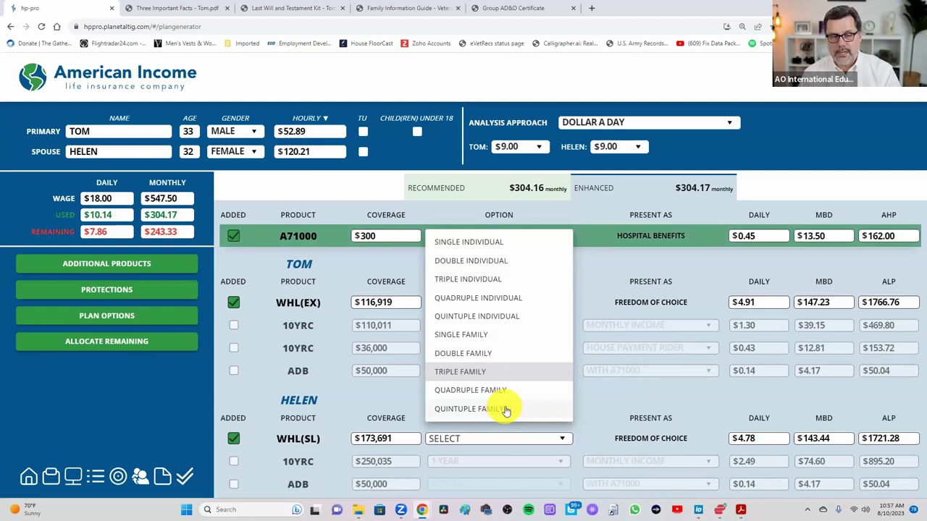
pyautogui.click(506, 410)
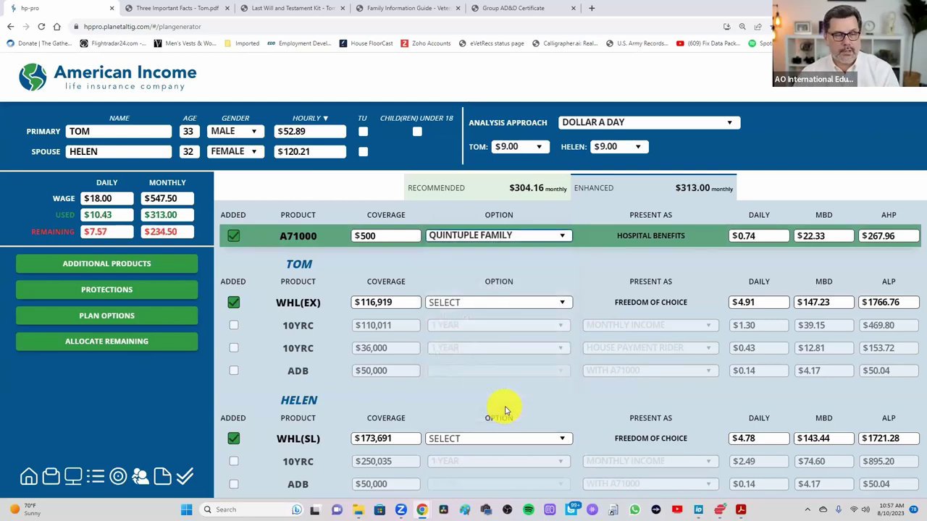
pyautogui.click(106, 341)
# - Allocate the Enhanced plan's remaining premium to both spouses
pyautogui.click(159, 329)
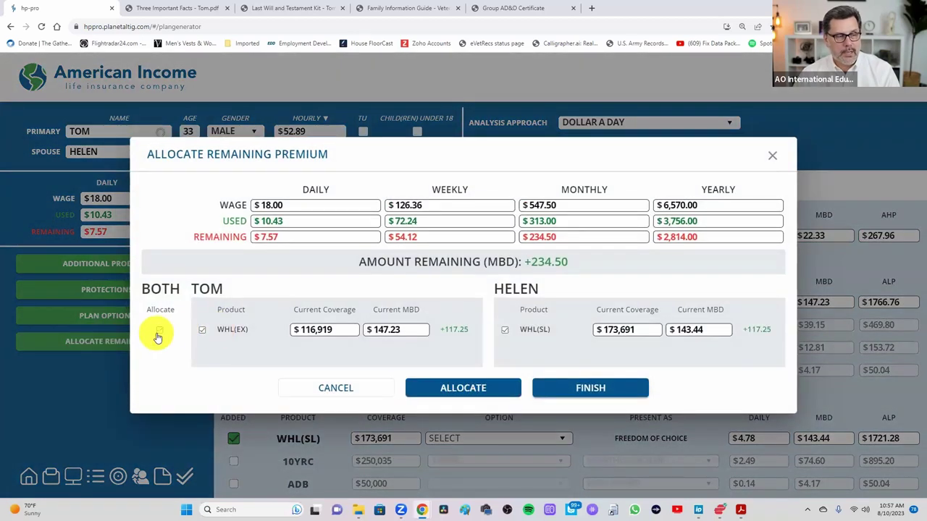
pyautogui.click(442, 387)
pyautogui.click(568, 385)
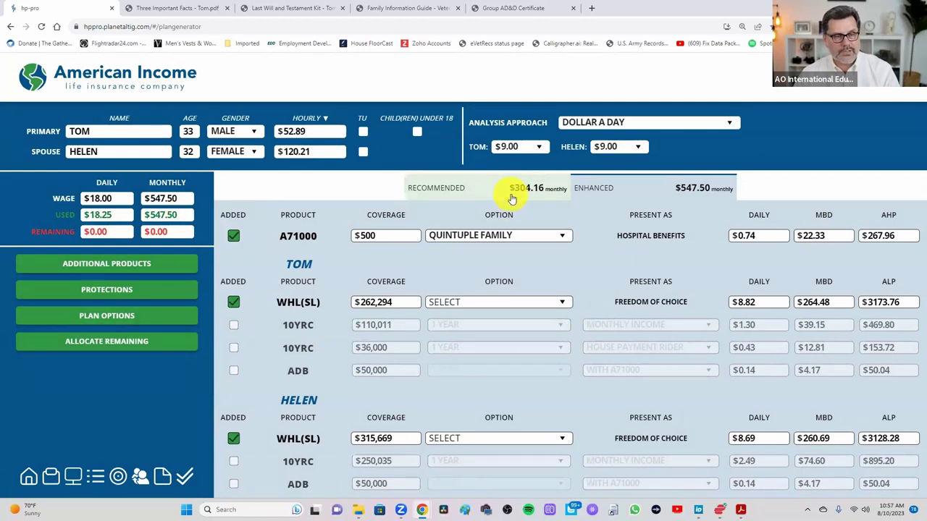
# - Show the benefits summary from the Recommended plan and maximize the Acrobat script window
pyautogui.click(472, 189)
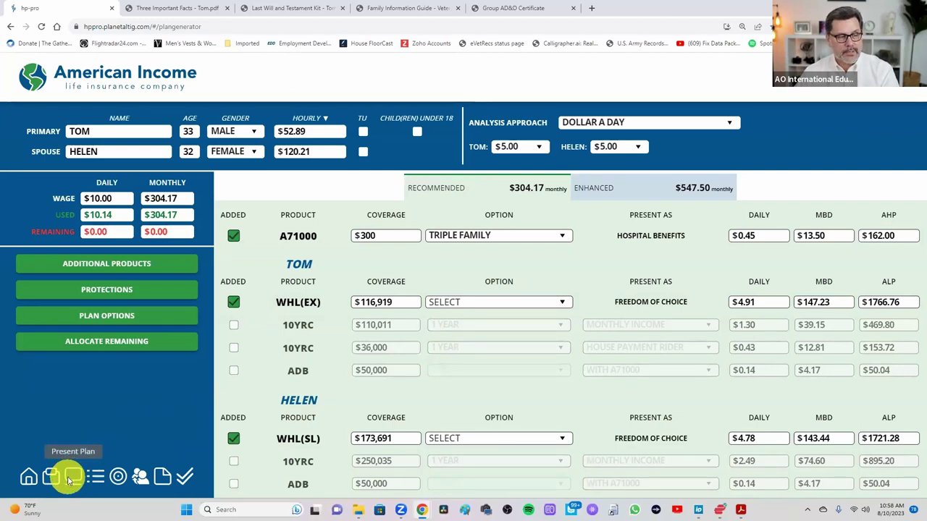
pyautogui.click(70, 481)
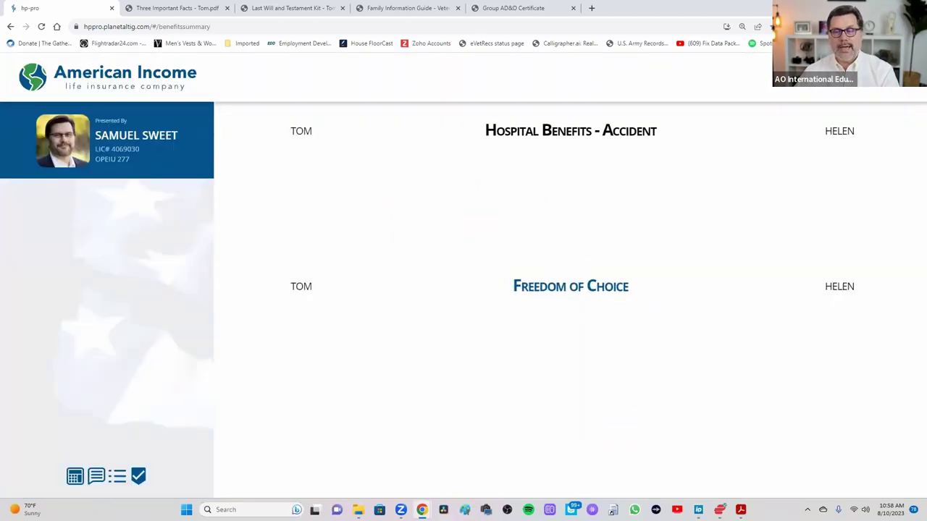
pyautogui.hotkey('alt', 'Tab')
pyautogui.moveTo(507, 6); pyautogui.dragTo(507, 6)
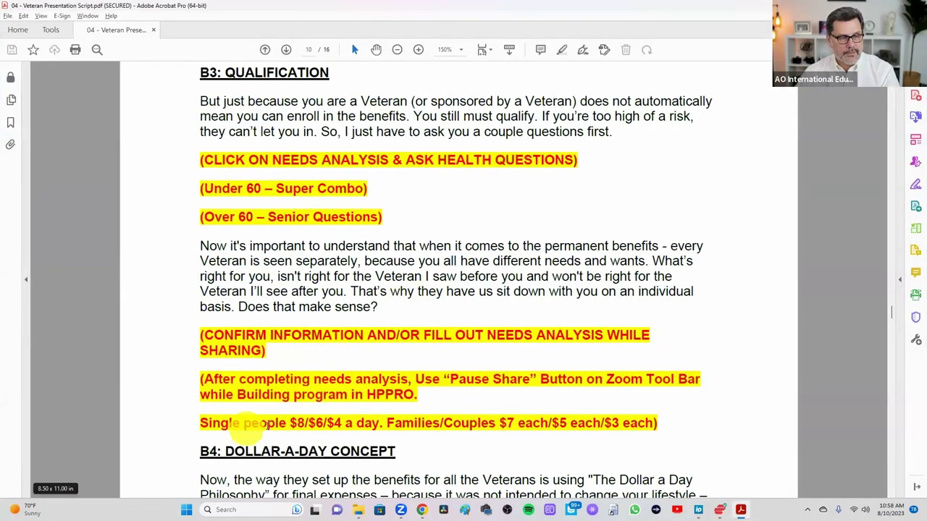
# - Read the script from section B3 down to page 11, then return to HP Pro's plan generator
pyautogui.scroll(-4, 269, 424)
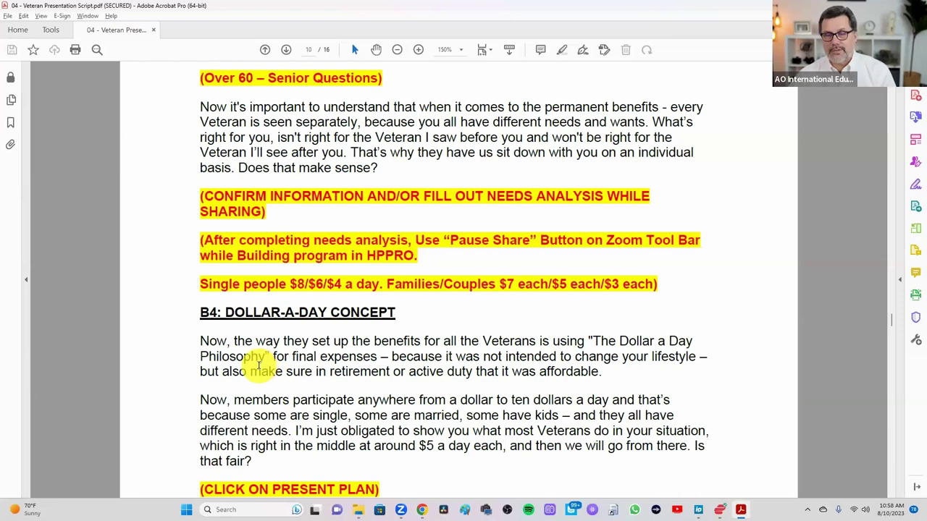
pyautogui.scroll(-3, 257, 365)
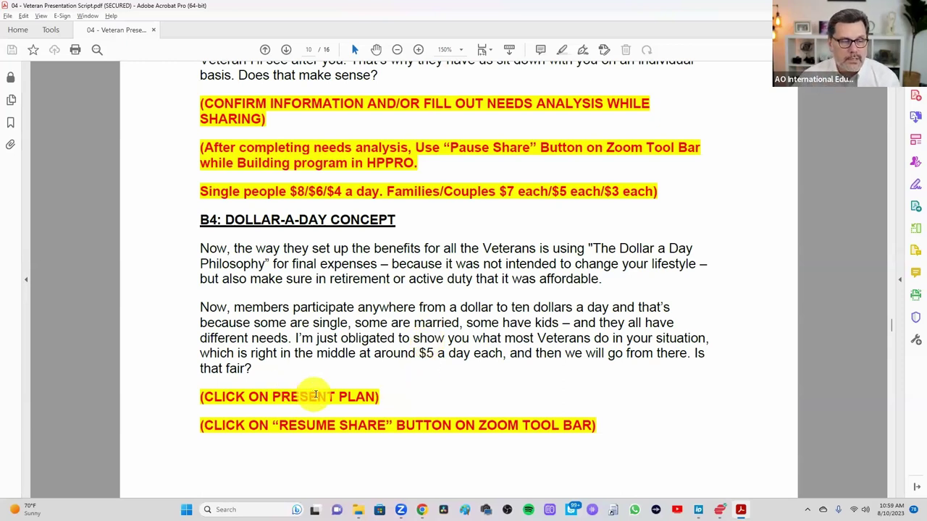
pyautogui.scroll(-1, 368, 427)
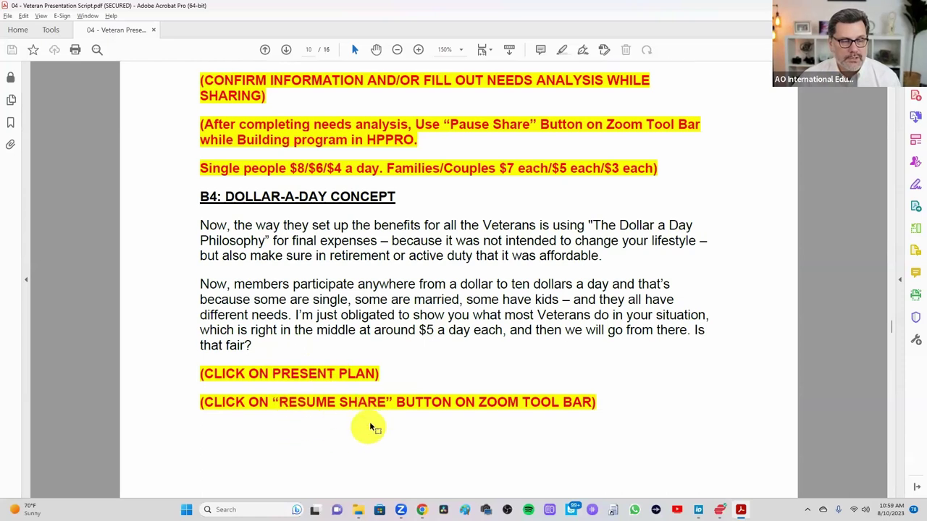
pyautogui.scroll(-10, 370, 424)
pyautogui.scroll(-1, 369, 420)
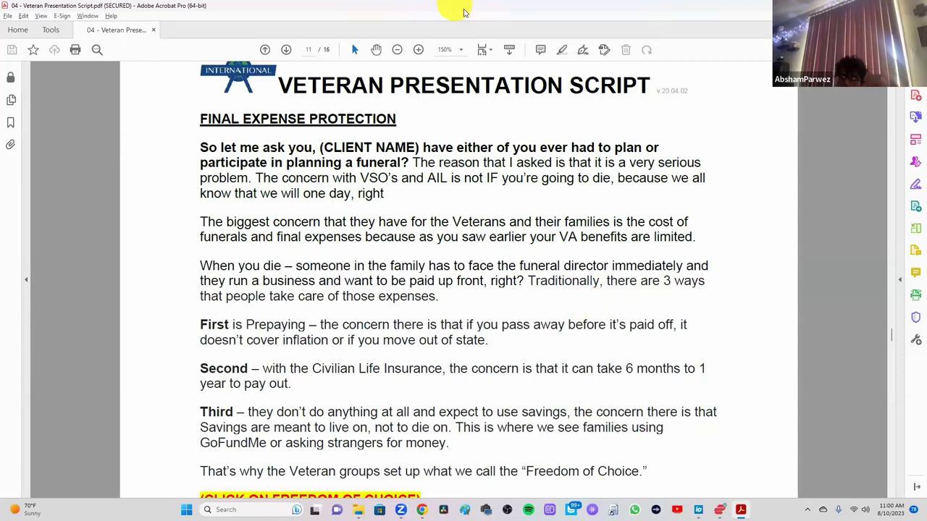
pyautogui.hotkey('alt', 'Tab')
pyautogui.click(73, 478)
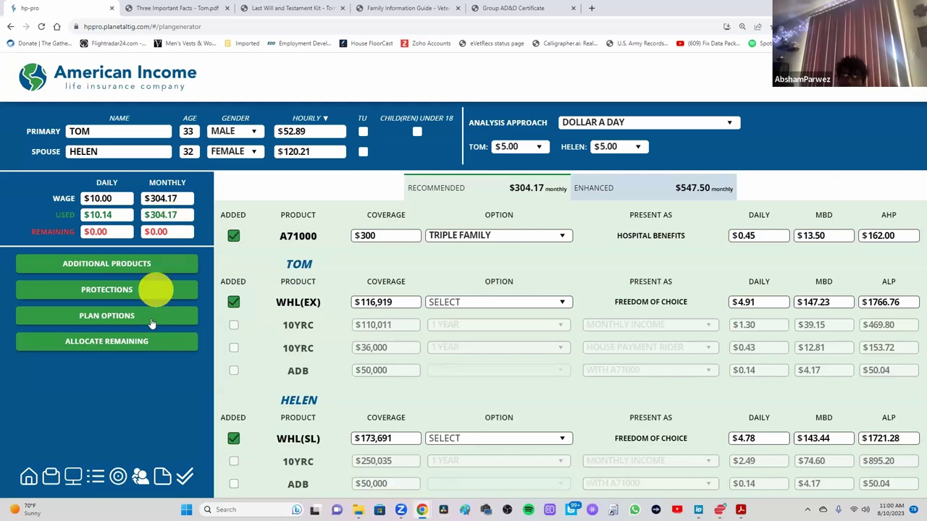
# - Allocate the remaining premium to $0.00, compare Enhanced ($547.50), and keep Recommended at $304.17
pyautogui.click(133, 338)
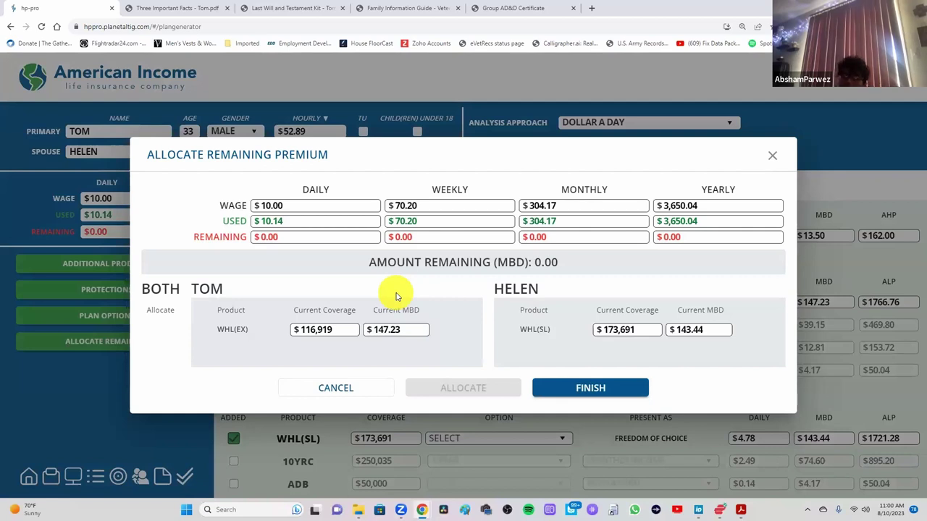
pyautogui.click(601, 381)
pyautogui.click(623, 190)
pyautogui.click(430, 186)
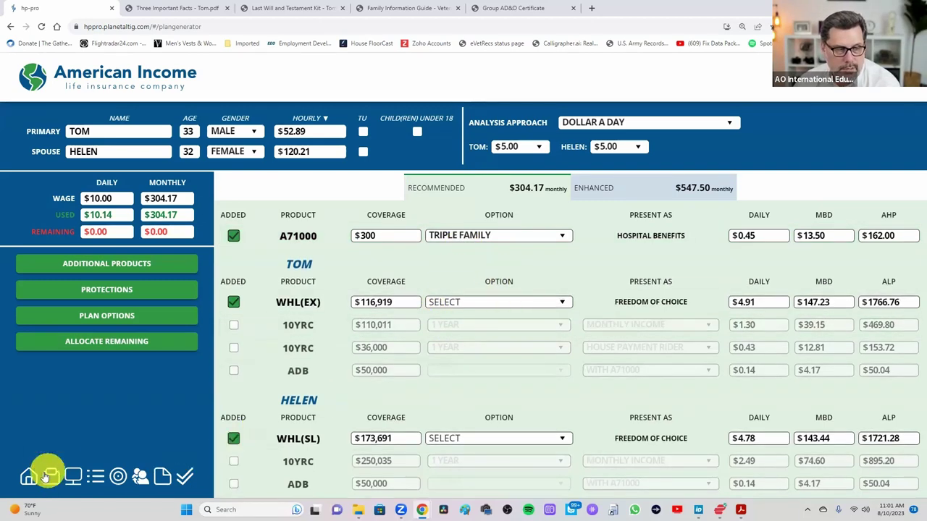
pyautogui.click(72, 475)
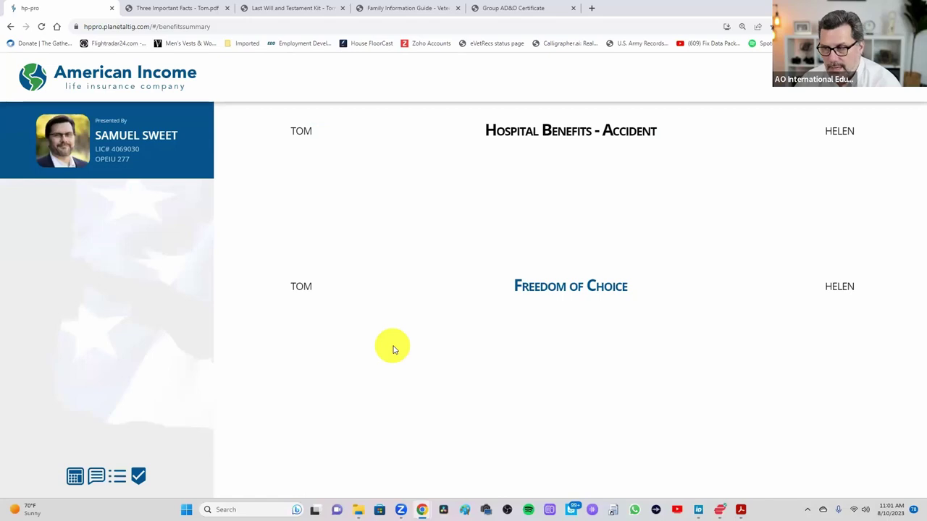
# - Show the Freedom of Choice funeral benefit certificate while following along in the script PDF
pyautogui.click(558, 287)
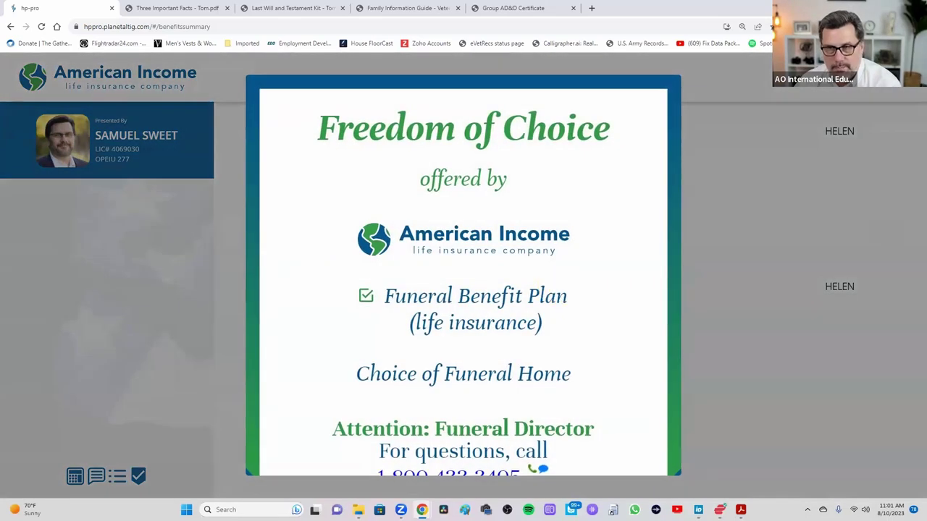
pyautogui.click(740, 509)
pyautogui.scroll(-3, 322, 408)
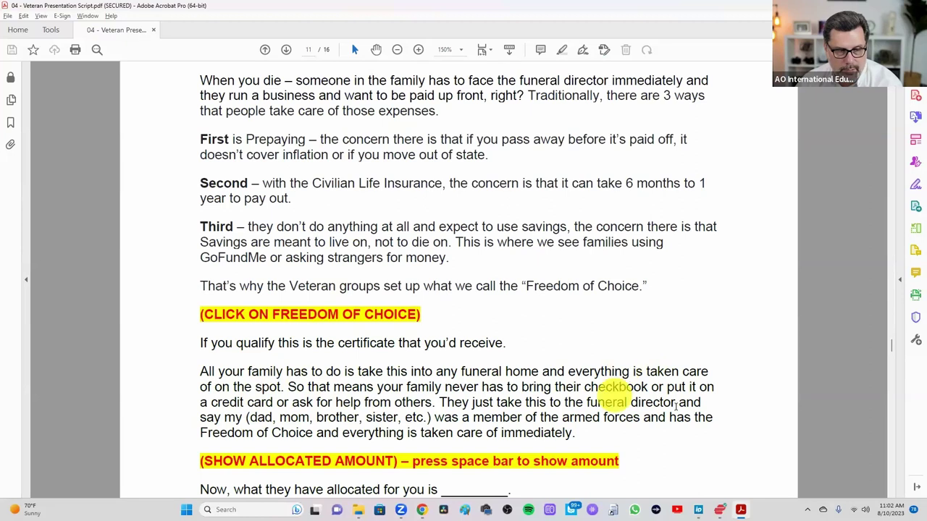
pyautogui.scroll(-2, 565, 395)
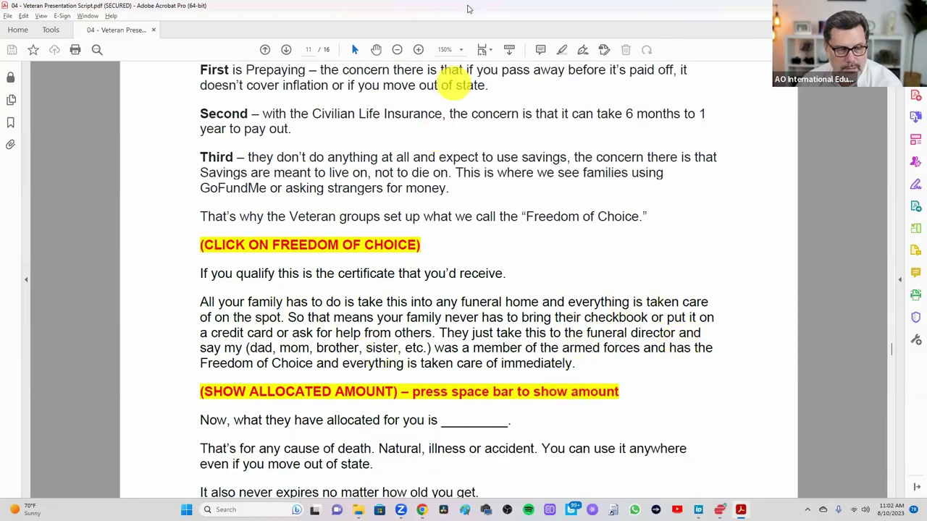
pyautogui.hotkey('alt', 'Tab')
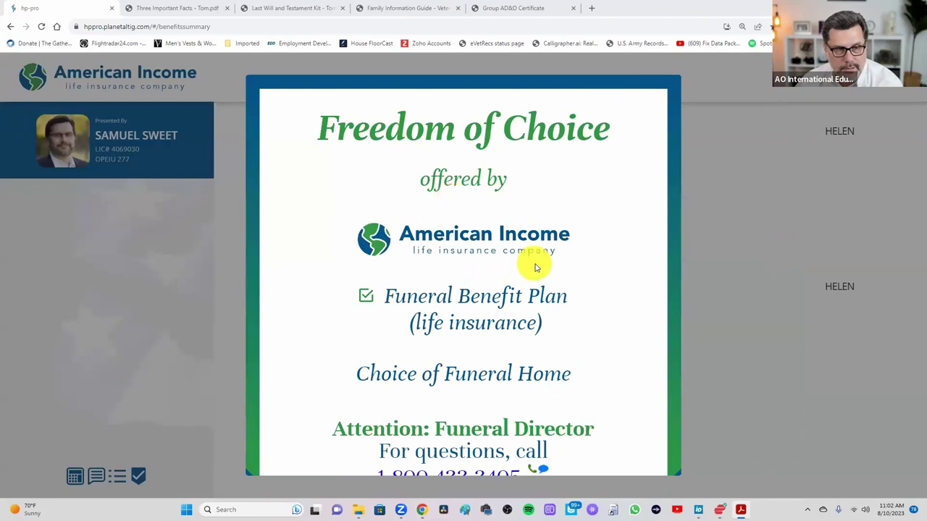
# - Close the certificate to reveal the $116,919.00 and $173,691.00 any-cause-of-death amounts
pyautogui.scroll(-5, 393, 224)
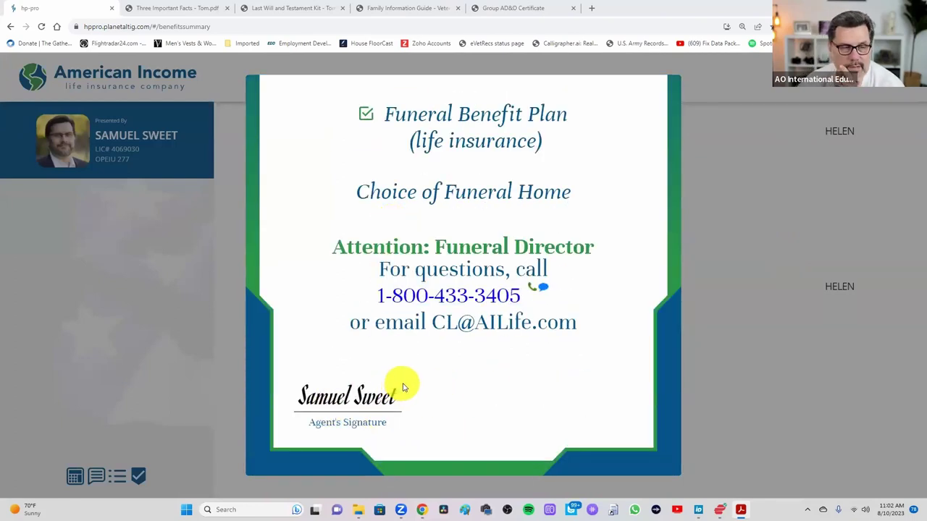
pyautogui.scroll(5, 402, 388)
pyautogui.click(739, 248)
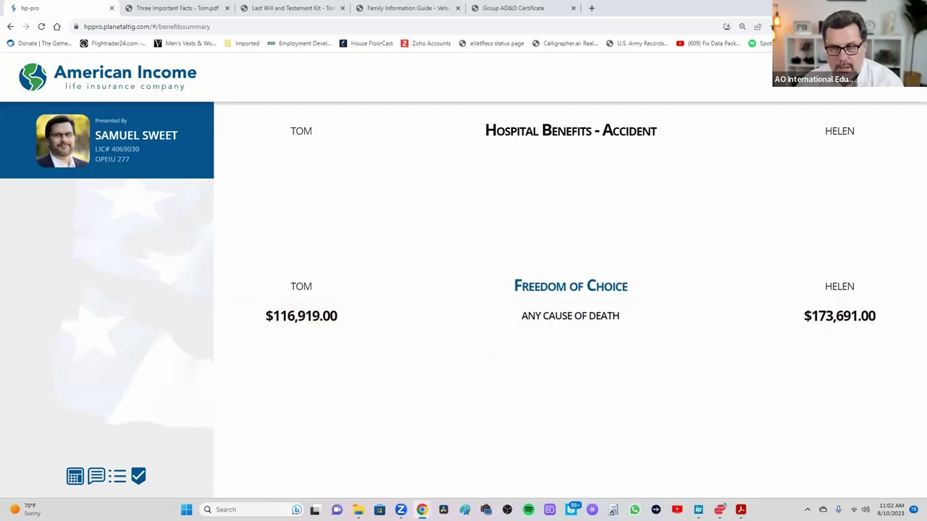
# - Maximize the Acrobat script window and read further before returning to the browser
pyautogui.moveTo(466, 22); pyautogui.dragTo(476, 7)
pyautogui.scroll(-1, 362, 406)
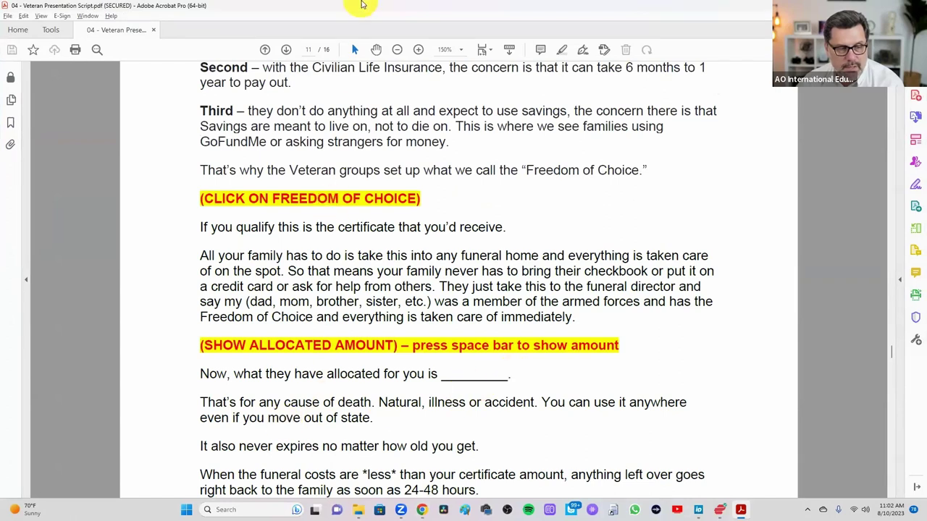
pyautogui.hotkey('alt', 'Tab')
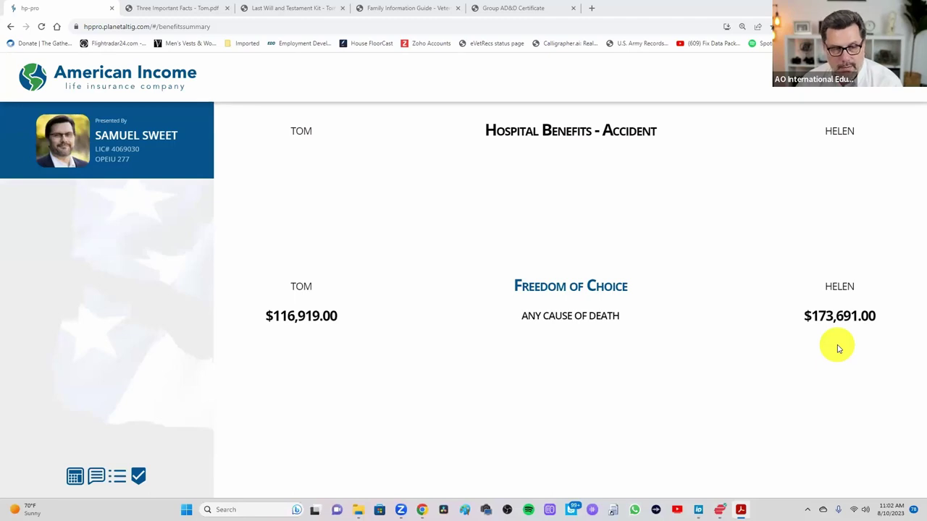
# - Reveal then hide the $30,000.00 accident benefit row, and move to the script PDF
pyautogui.click(745, 403)
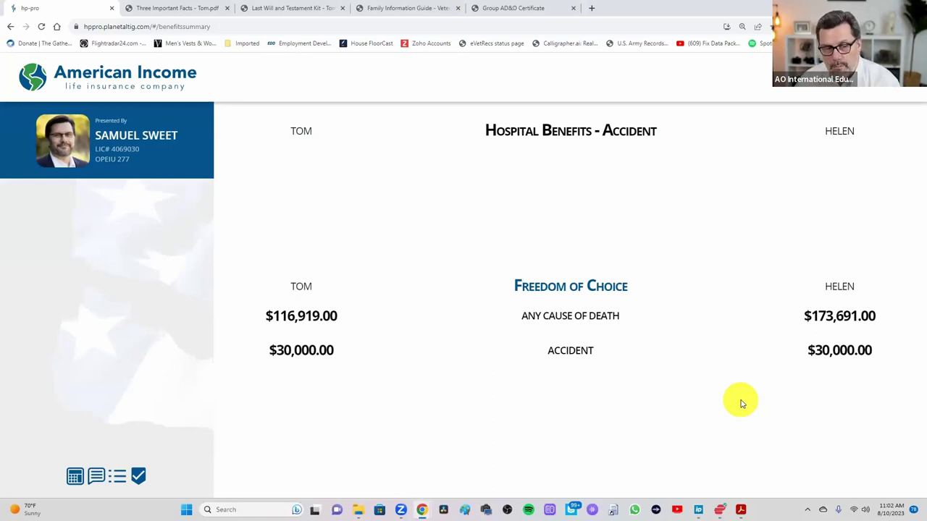
pyautogui.click(742, 404)
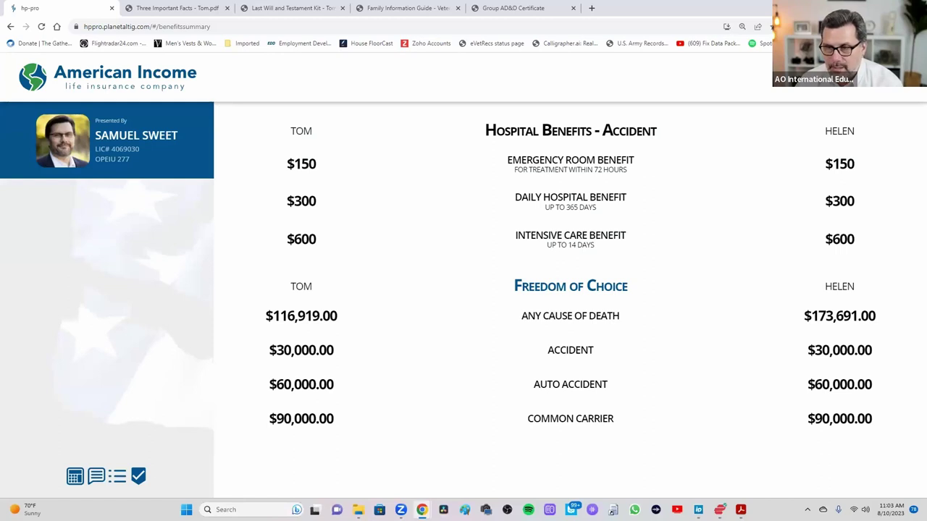
pyautogui.hotkey('alt', 'Tab')
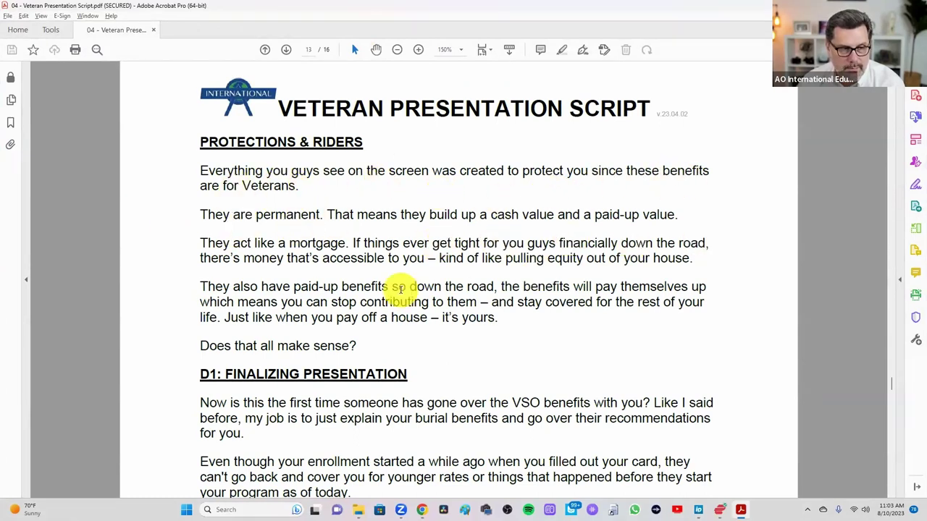
# - Open Protections & Riders, view the Cash Value nonforfeiture table, then close it
pyautogui.hotkey('alt', 'Tab')
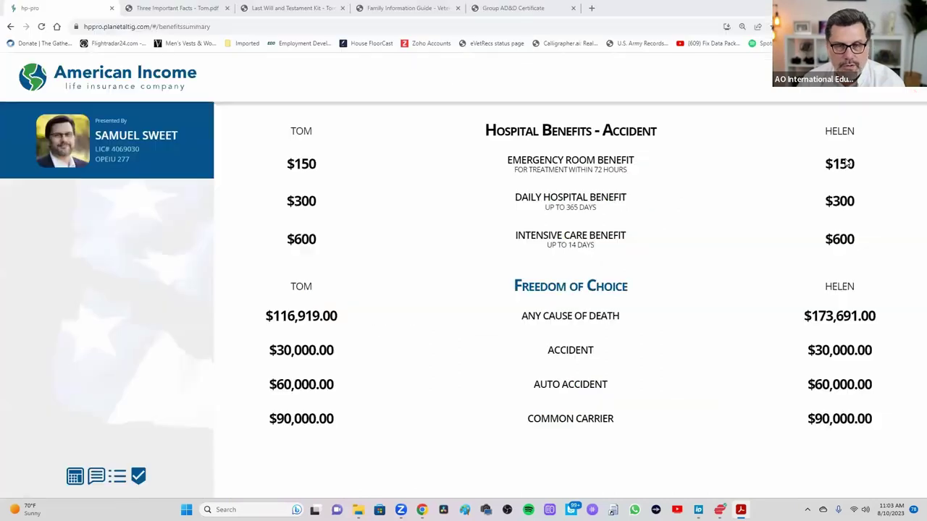
pyautogui.click(140, 478)
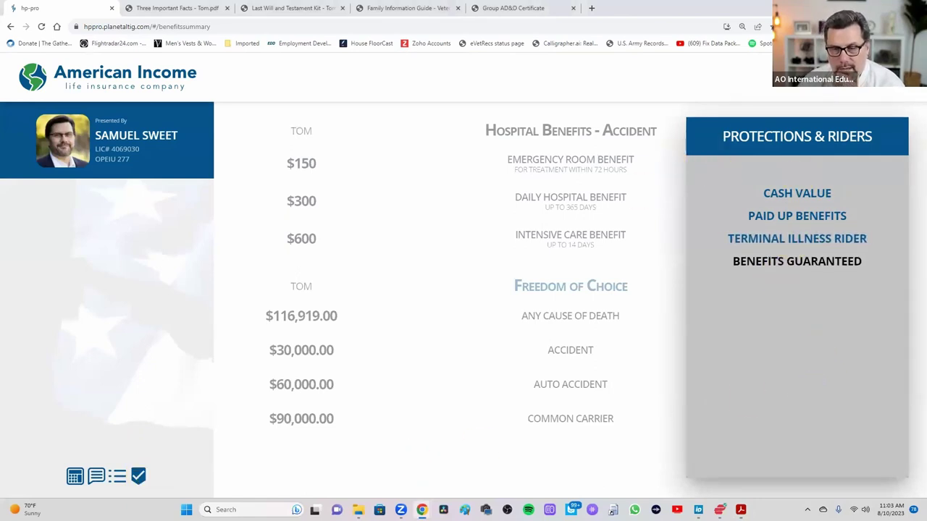
pyautogui.click(774, 197)
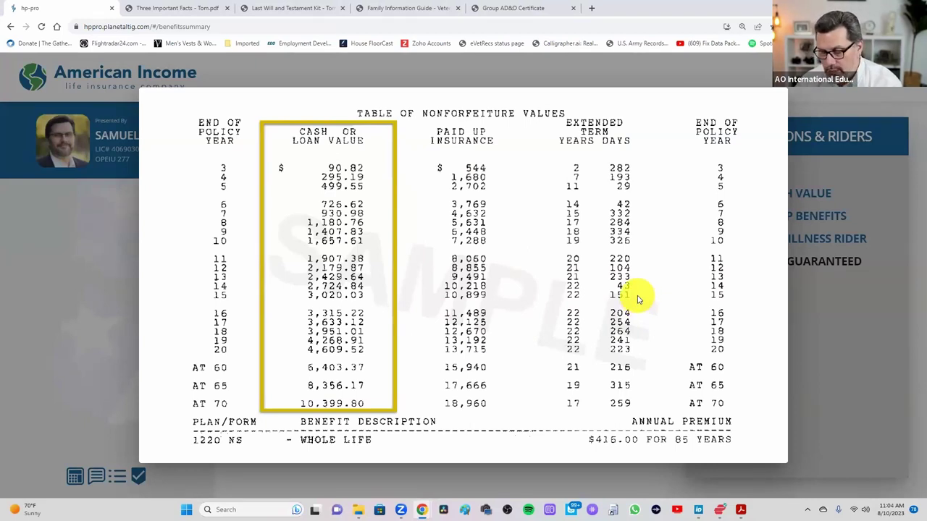
pyautogui.click(824, 325)
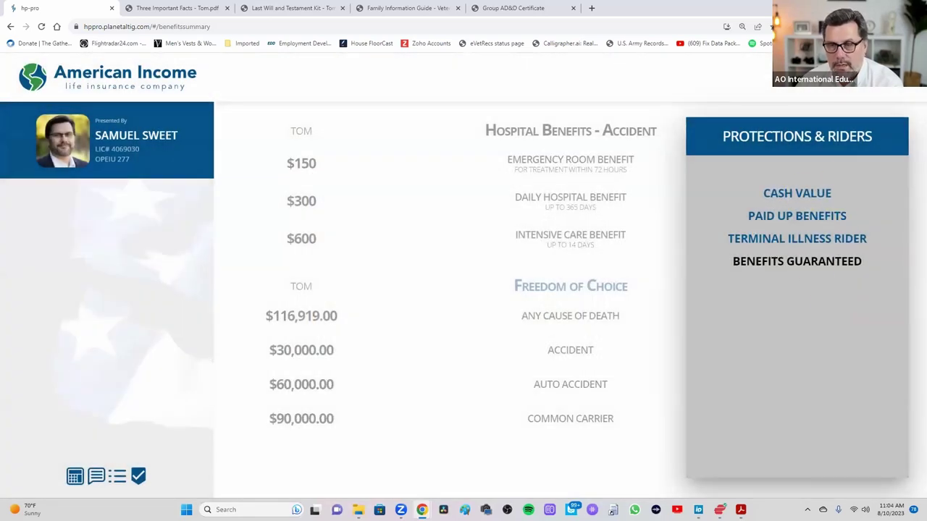
# - Read the script from page 13 to page 14's D2: Beneficiary Question, then return to HP Pro
pyautogui.hotkey('alt', 'Tab')
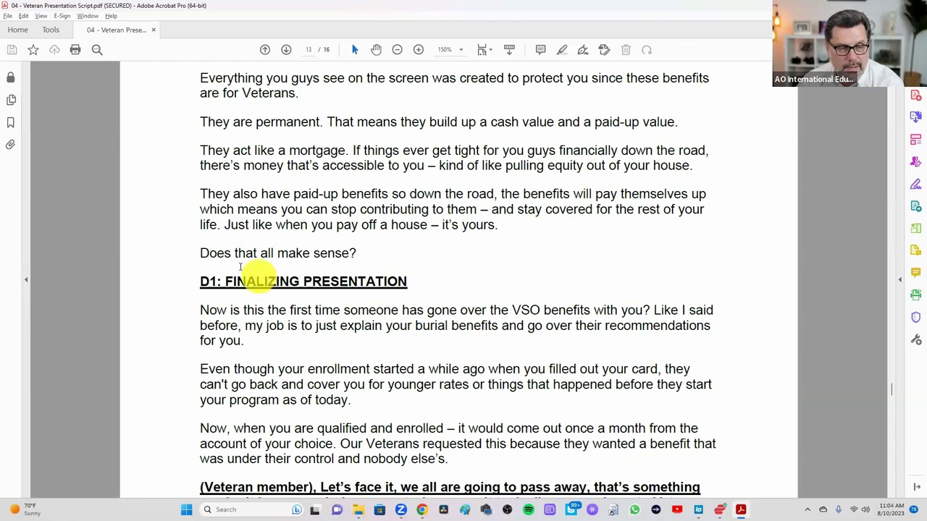
pyautogui.scroll(-1, 230, 280)
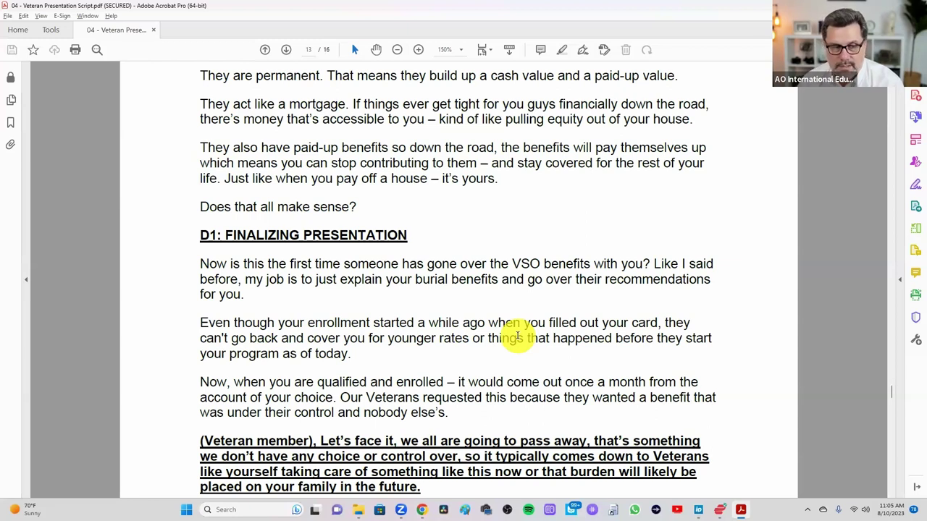
pyautogui.scroll(-1, 362, 387)
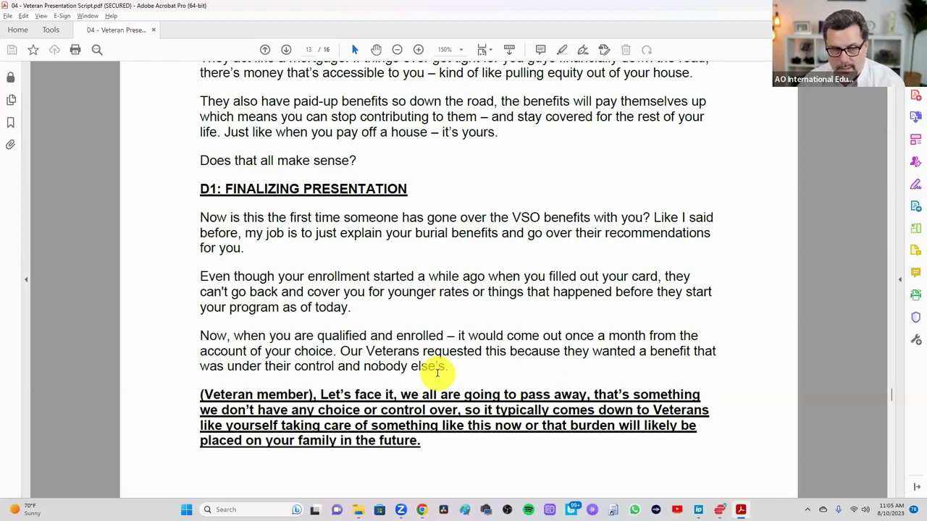
pyautogui.scroll(-1, 438, 372)
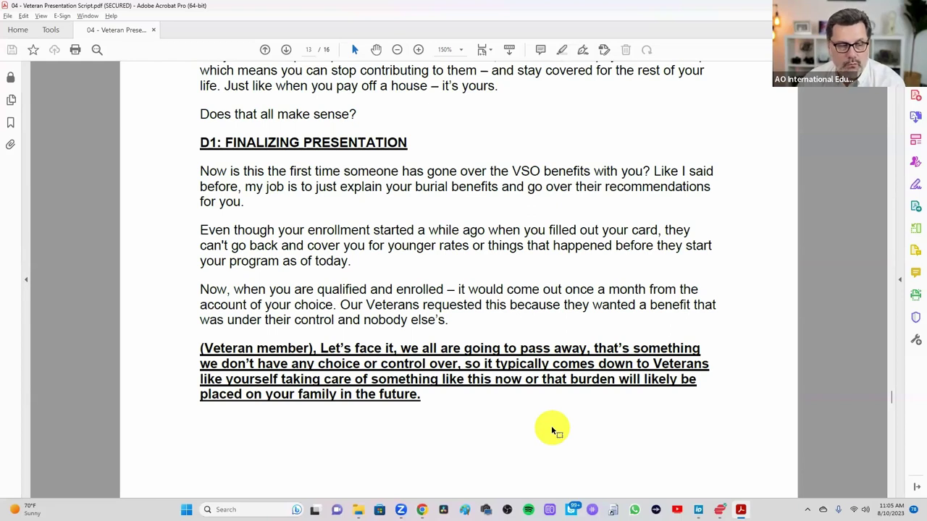
pyautogui.scroll(-5, 552, 431)
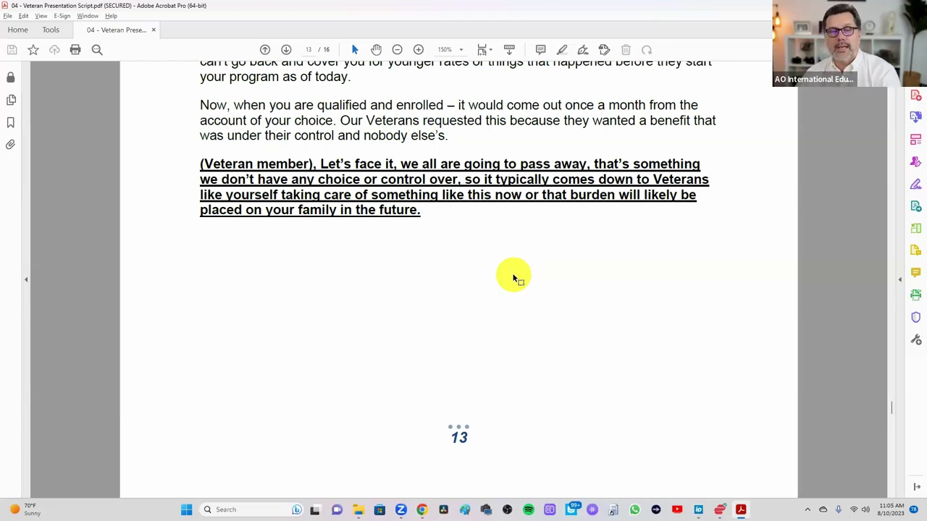
pyautogui.scroll(-3, 516, 278)
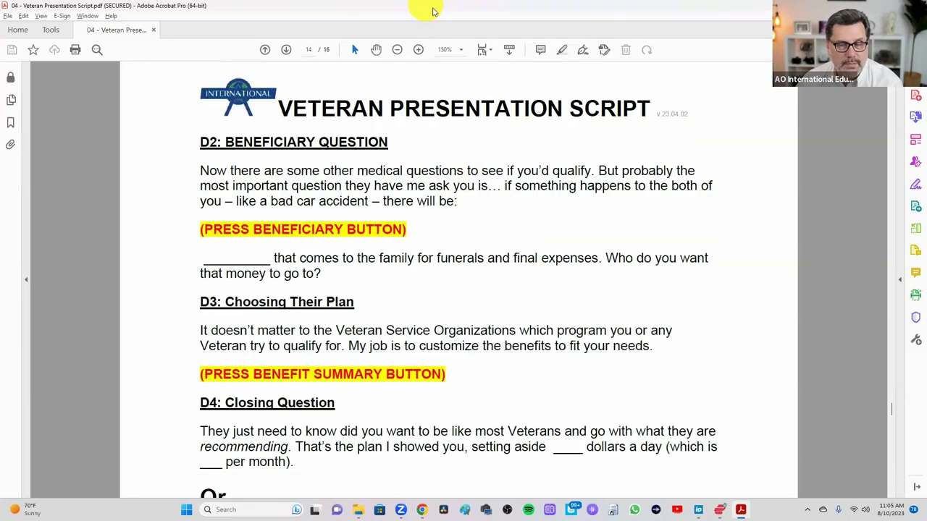
pyautogui.hotkey('alt', 'Tab')
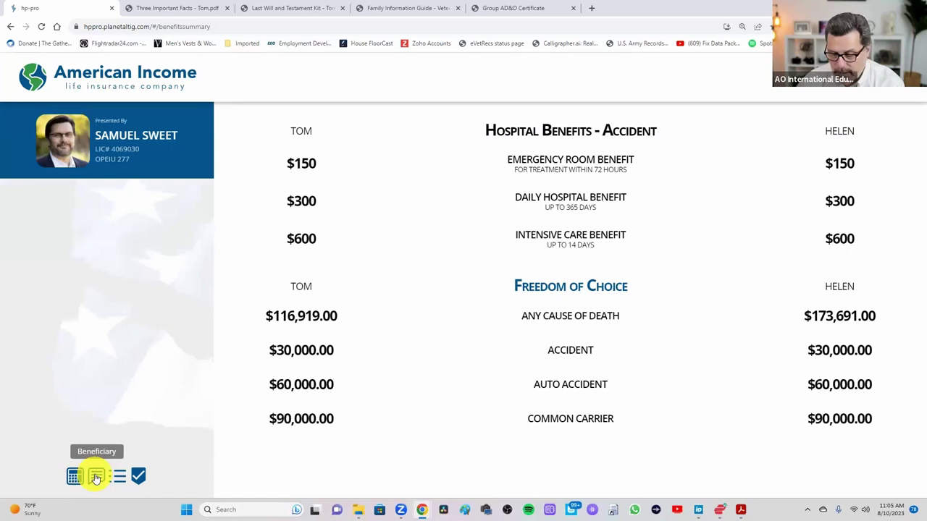
# - Display the beneficiary panel with the $410,610.00 payout and select the Beneficiary Name field
pyautogui.click(96, 477)
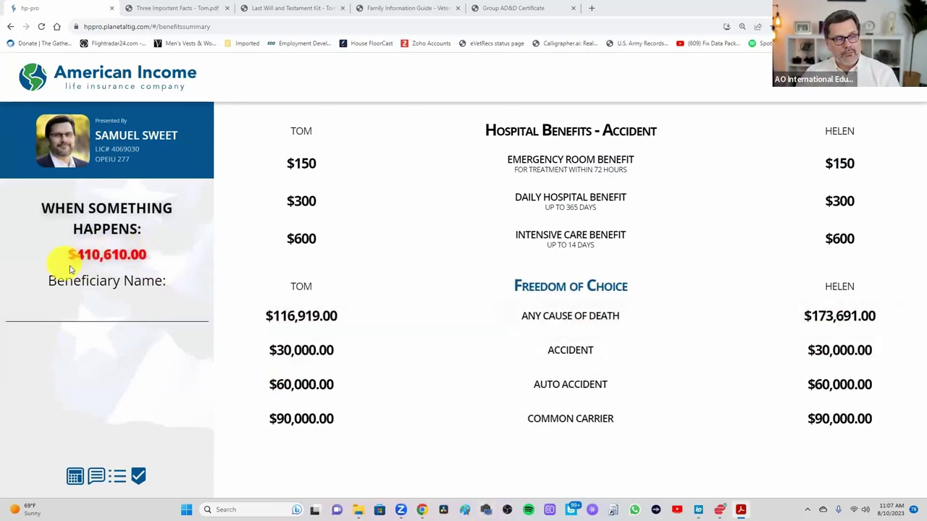
pyautogui.click(68, 311)
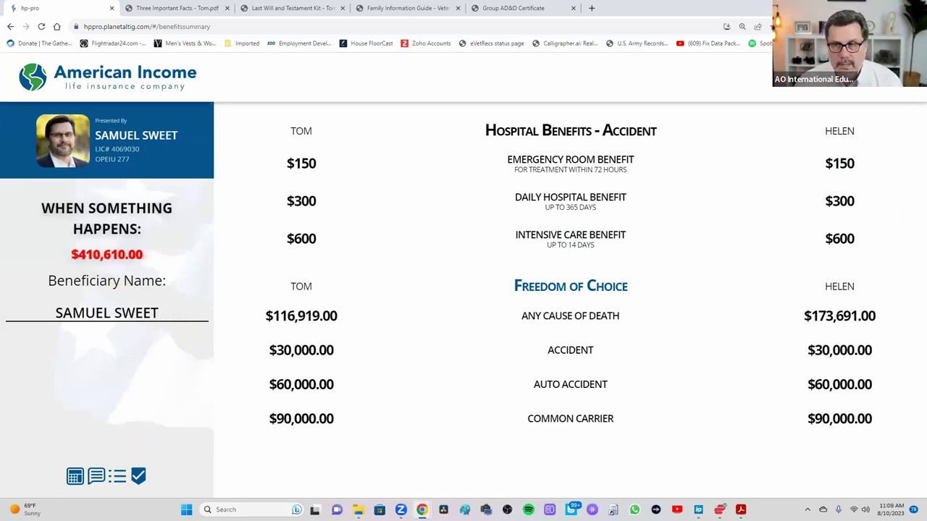
# - Enter the beneficiary's full name in the Beneficiary Name field, then switch to the script
pyautogui.hotkey('alt', 'Tab')
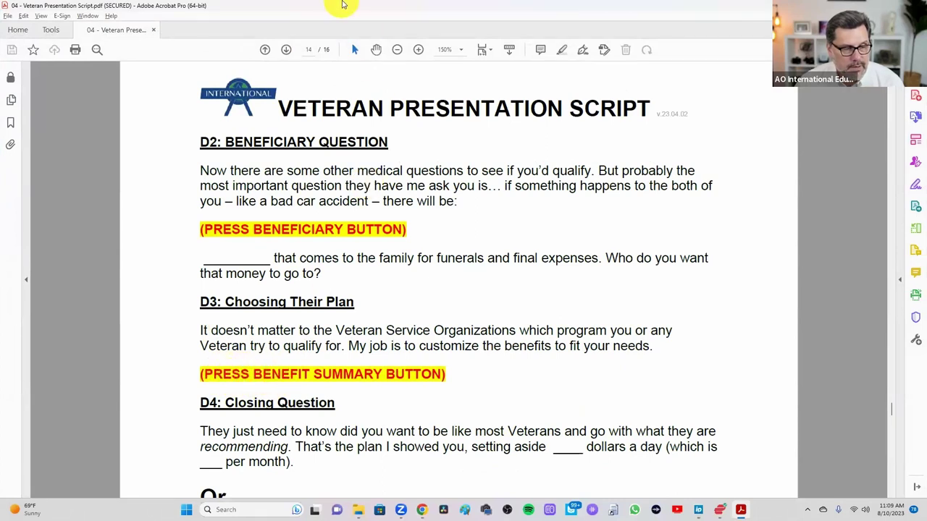
# - Go back to the HP Pro benefits summary after reviewing D3: Choosing Their Plan
pyautogui.hotkey('alt', 'Tab')
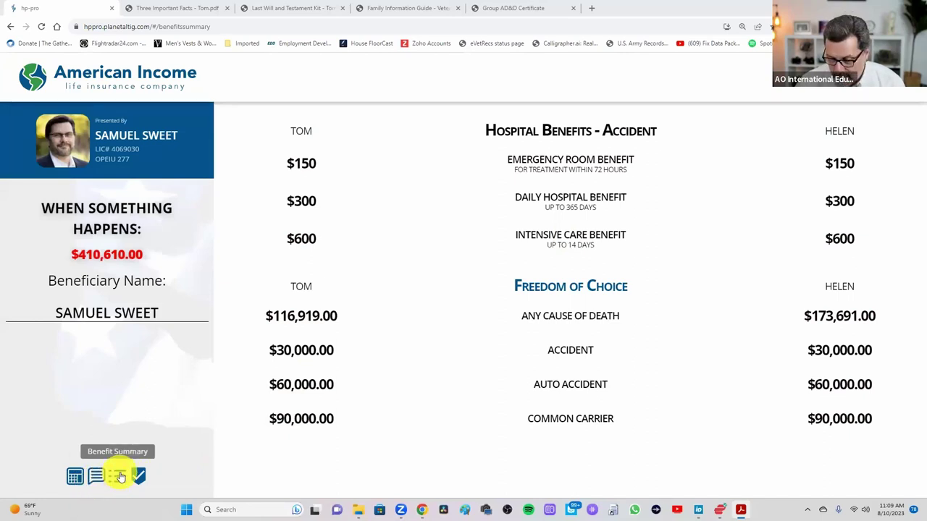
# - Show the benefit summary with the Recommended $304.17 and Enhanced $547.50 monthly plans
pyautogui.click(119, 475)
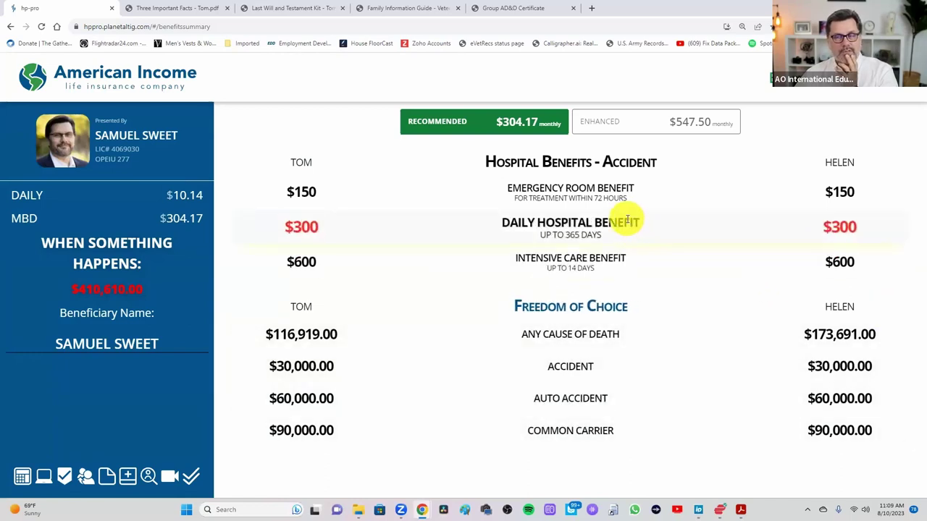
# - Toggle between the Enhanced $547.50 and Recommended $304.17 plans, then highlight the $50,000.00 Accident amounts in red
pyautogui.click(666, 130)
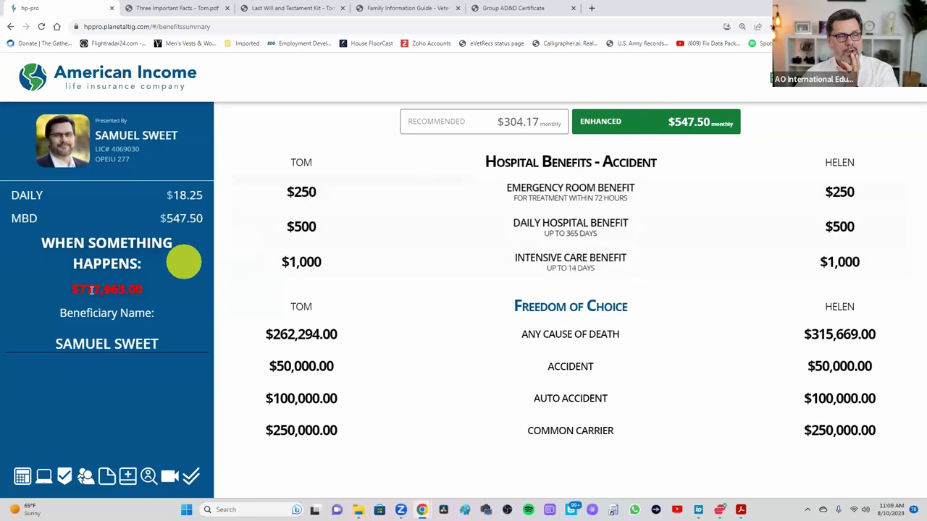
pyautogui.click(454, 119)
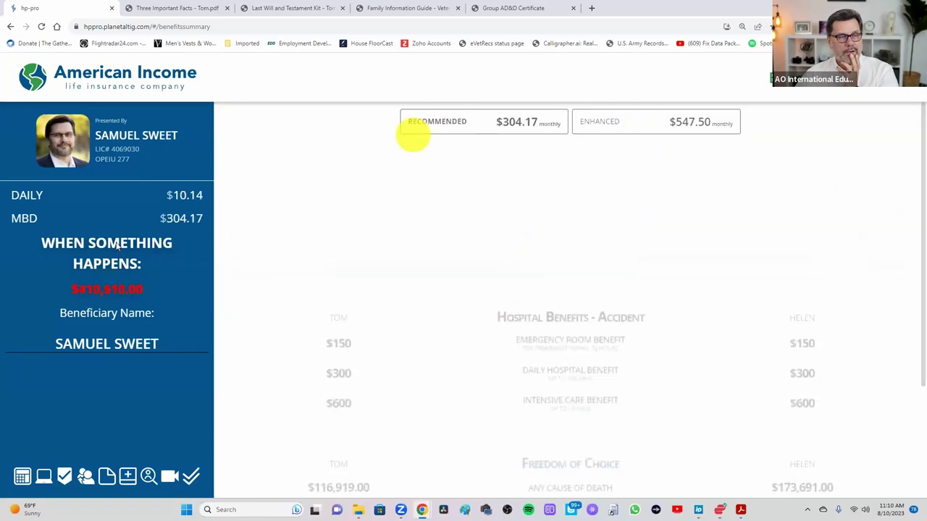
pyautogui.click(600, 124)
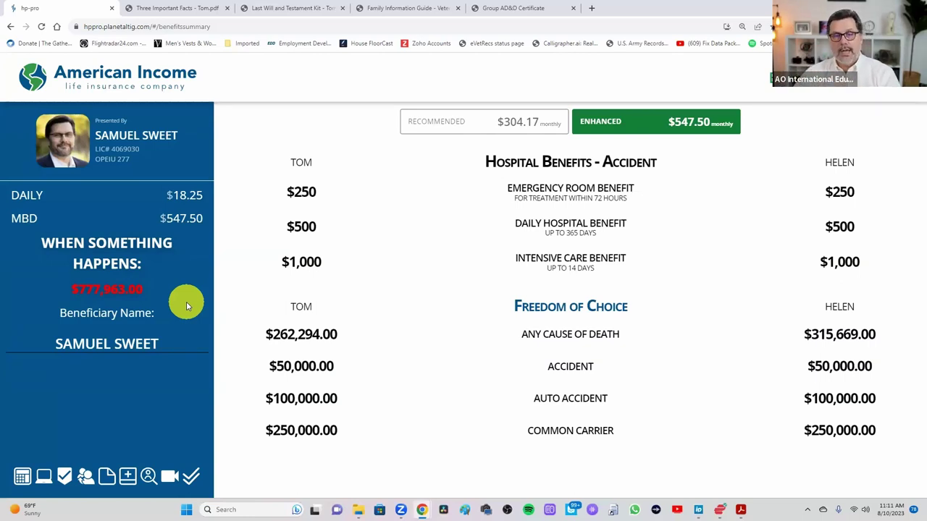
pyautogui.click(495, 359)
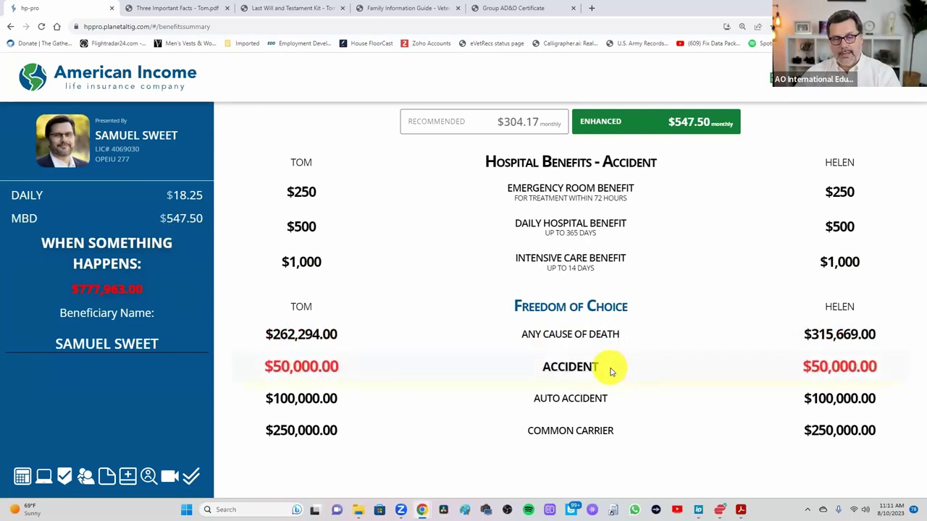
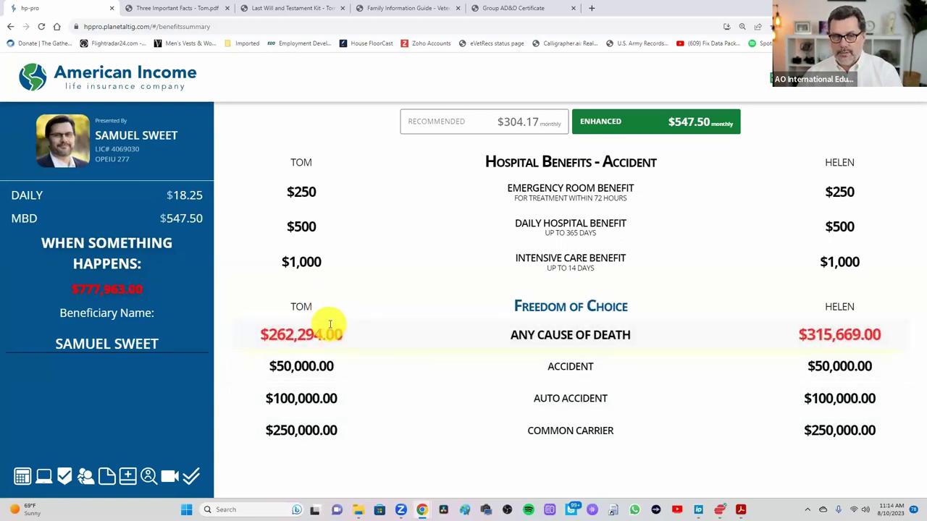
# - In Plan Generator, enable Plan Option 3 and rename its label to AMANDAS PLAN
pyautogui.click(23, 478)
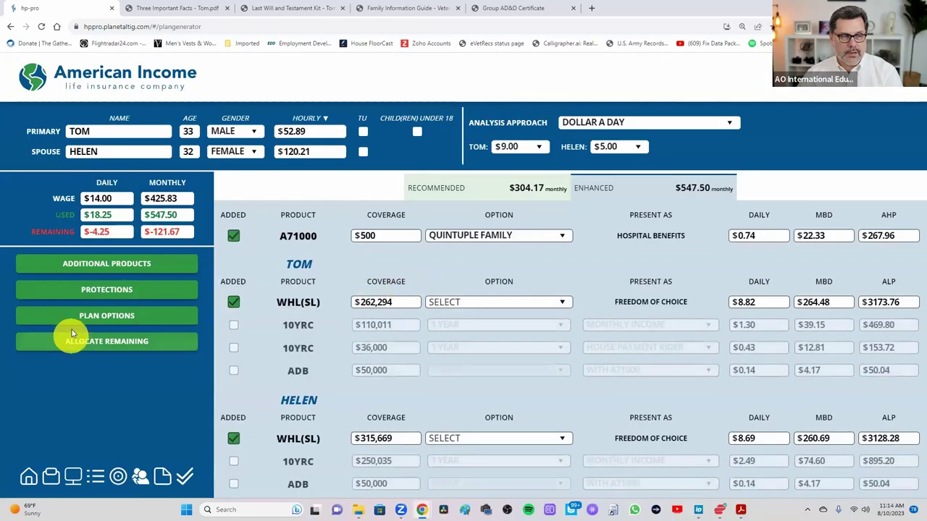
pyautogui.click(81, 316)
pyautogui.click(45, 413)
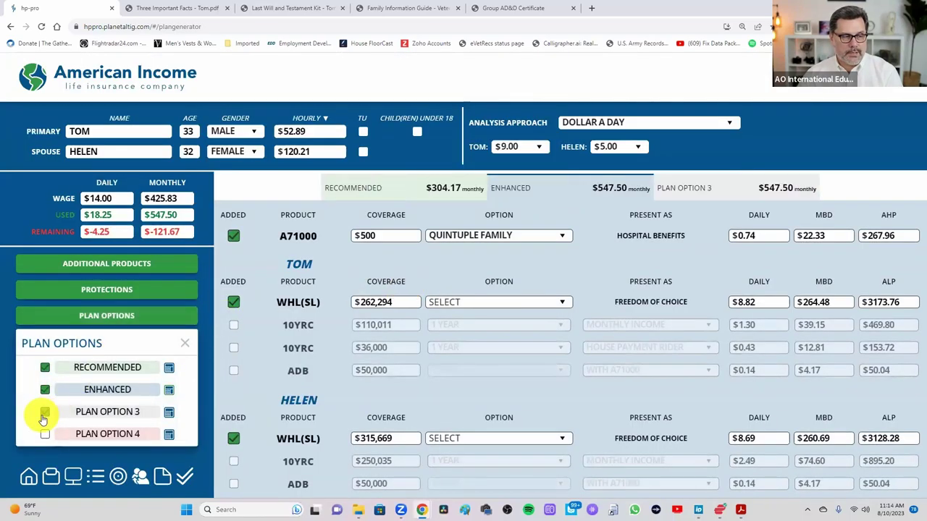
pyautogui.moveTo(141, 412); pyautogui.dragTo(10, 409)
pyautogui.write('AM')
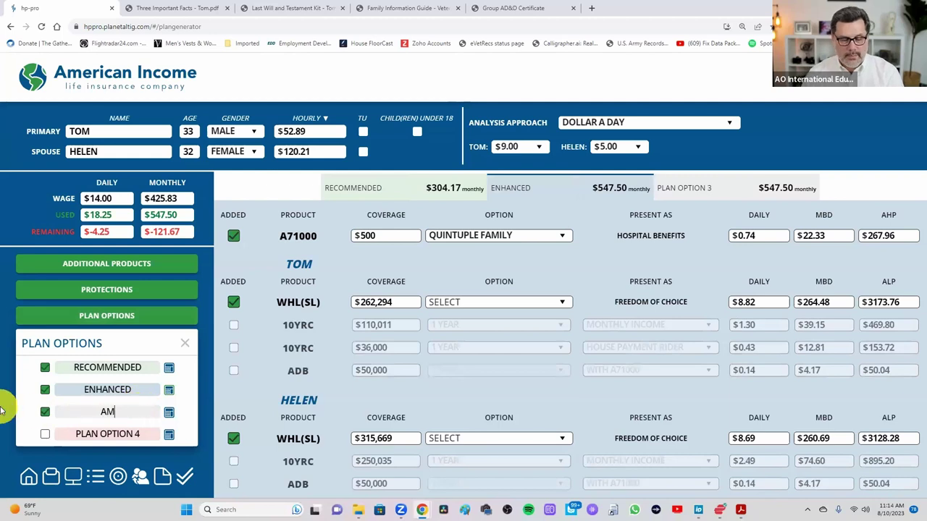
pyautogui.write('ANDAS PLAN')
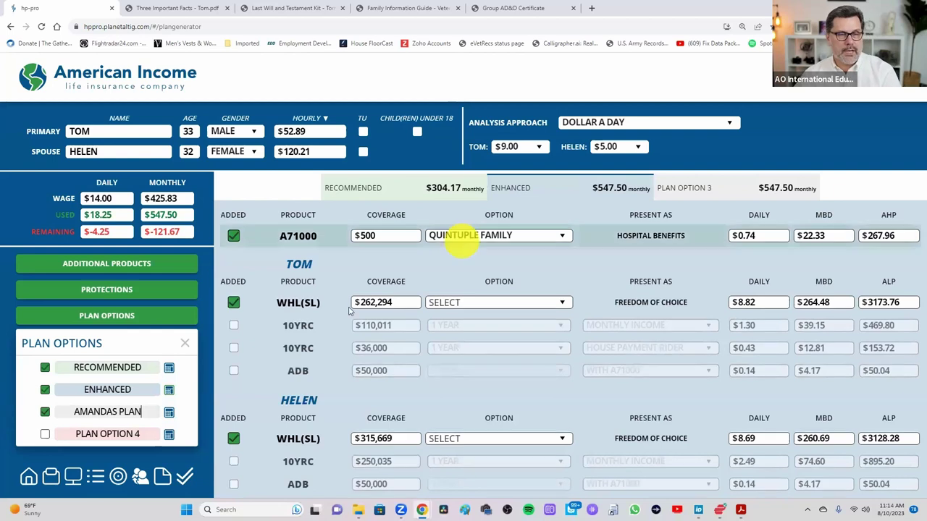
pyautogui.click(689, 192)
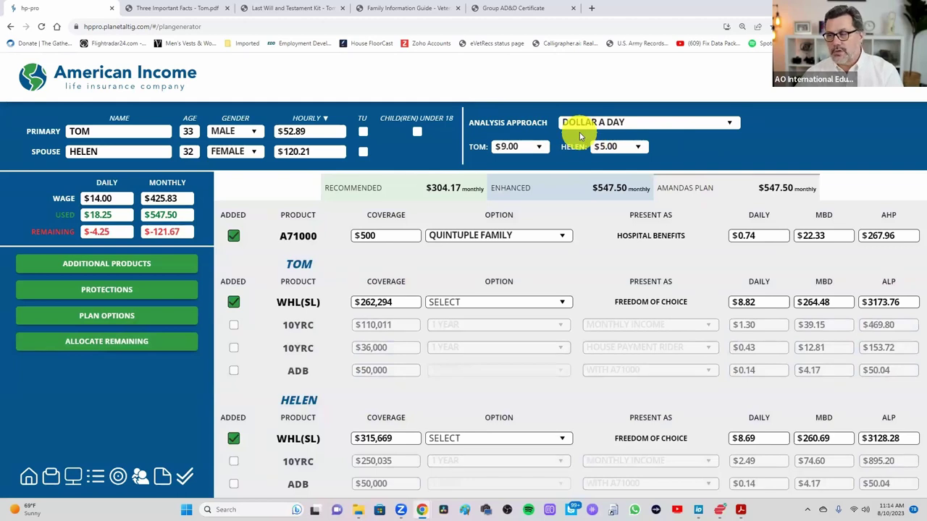
pyautogui.click(623, 122)
# - Set the analysis approach to Monthly with a Custom Monthly budget of 249.0
pyautogui.click(615, 150)
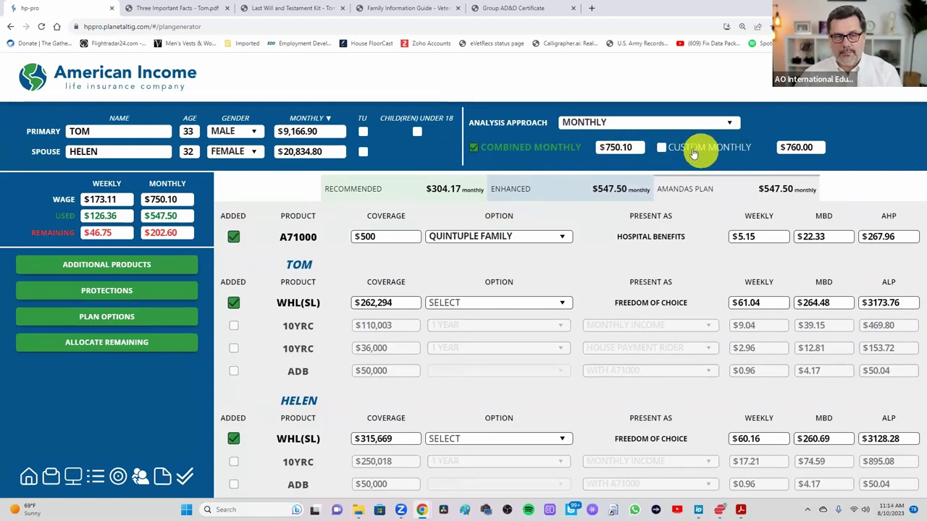
pyautogui.click(663, 147)
pyautogui.doubleClick(805, 147)
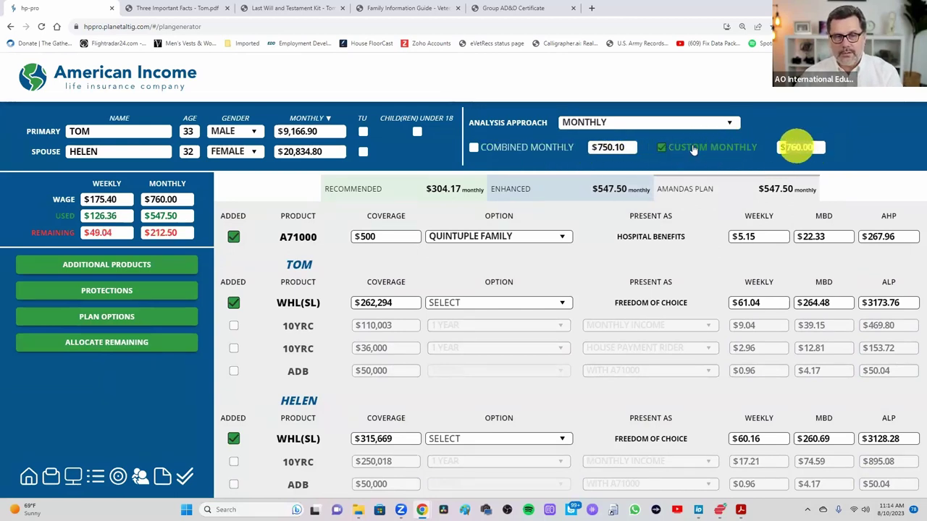
pyautogui.write('249.0')
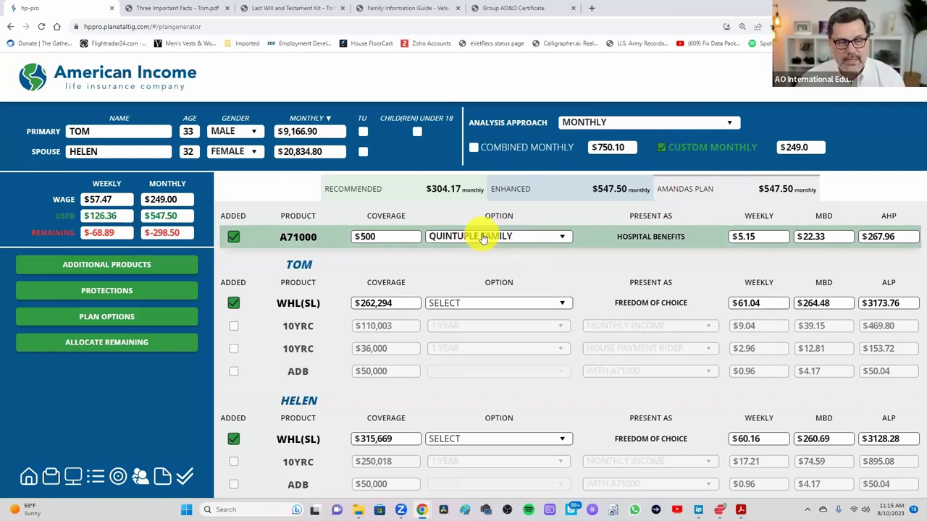
# - Set the A71000 hospital benefit to Double Family, then allocate remaining premium to both spouses
pyautogui.click(483, 239)
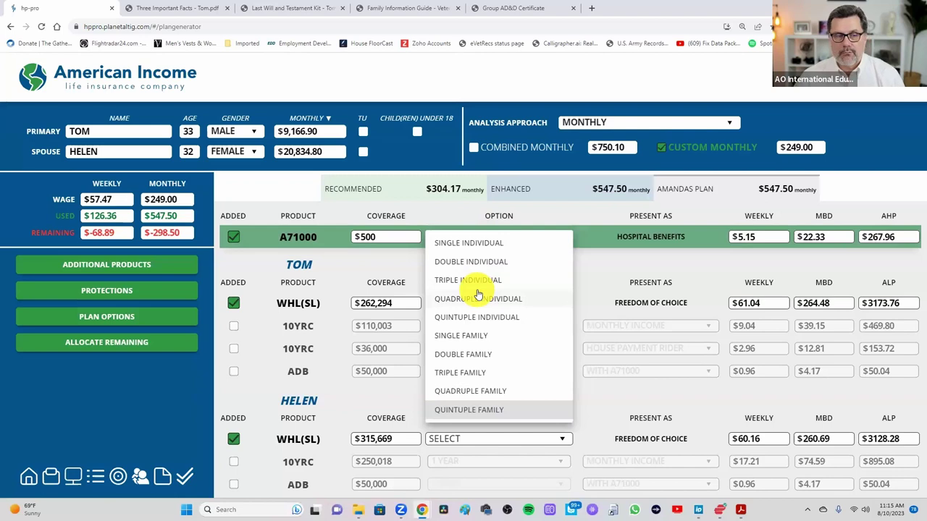
pyautogui.click(485, 355)
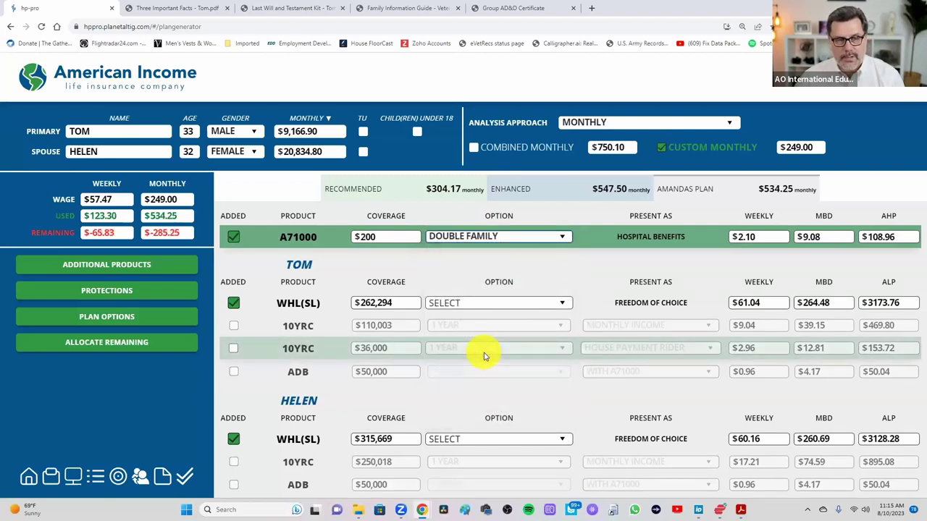
pyautogui.click(125, 345)
pyautogui.click(158, 331)
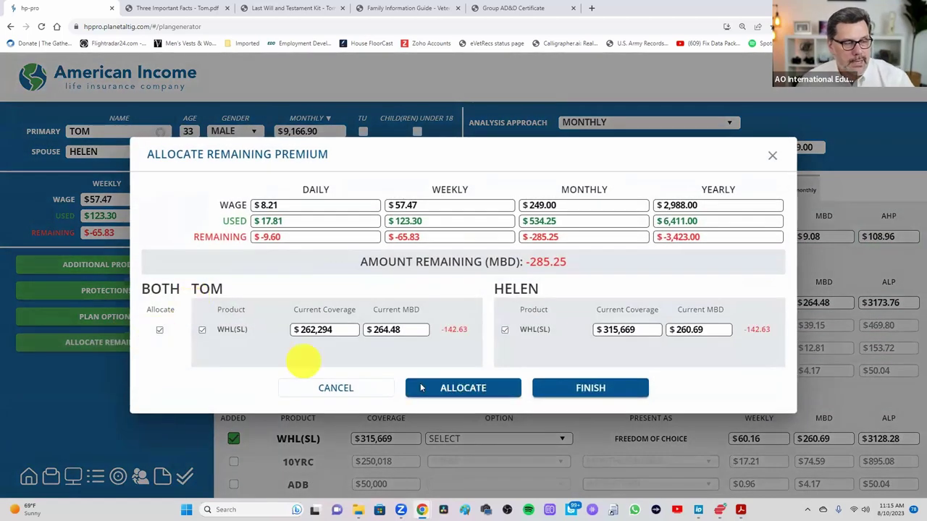
# - Apply the allocation so AMANDAS PLAN totals $249.00, then show its benefits summary
pyautogui.click(456, 387)
pyautogui.click(579, 388)
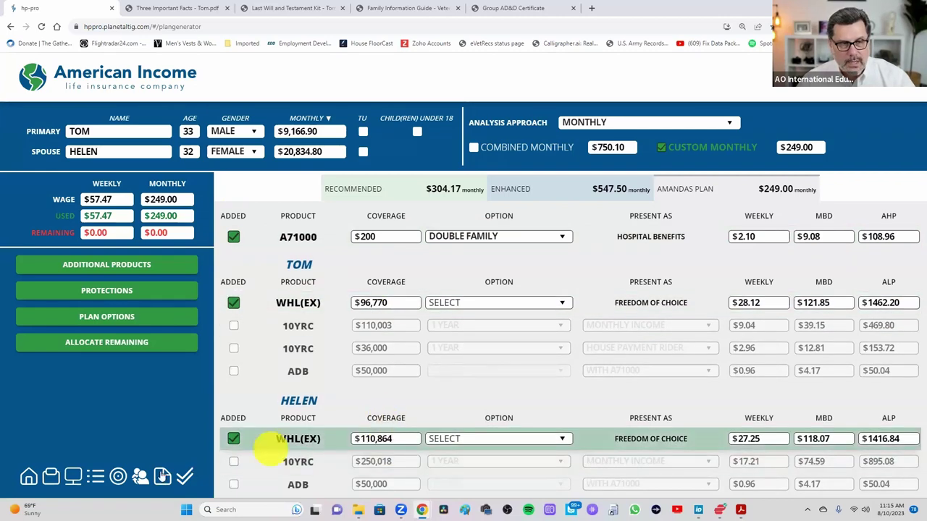
pyautogui.click(97, 477)
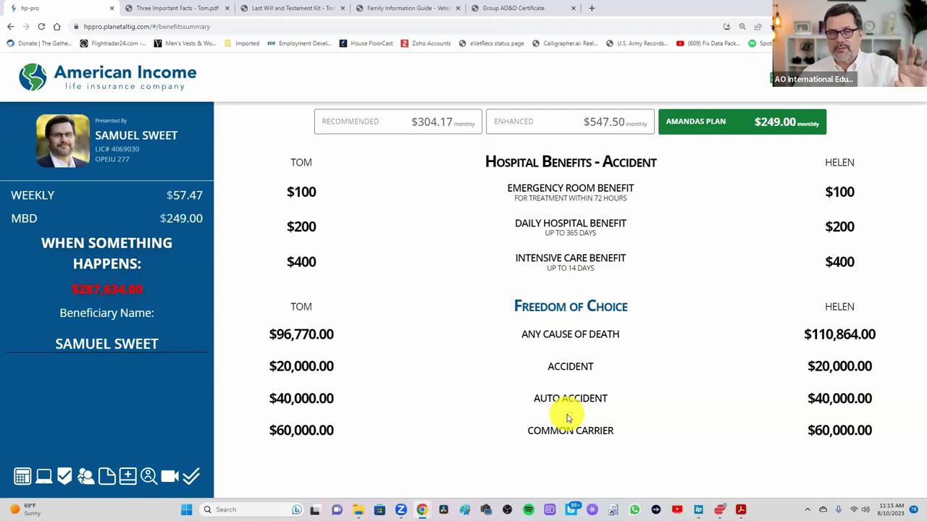
pyautogui.click(567, 415)
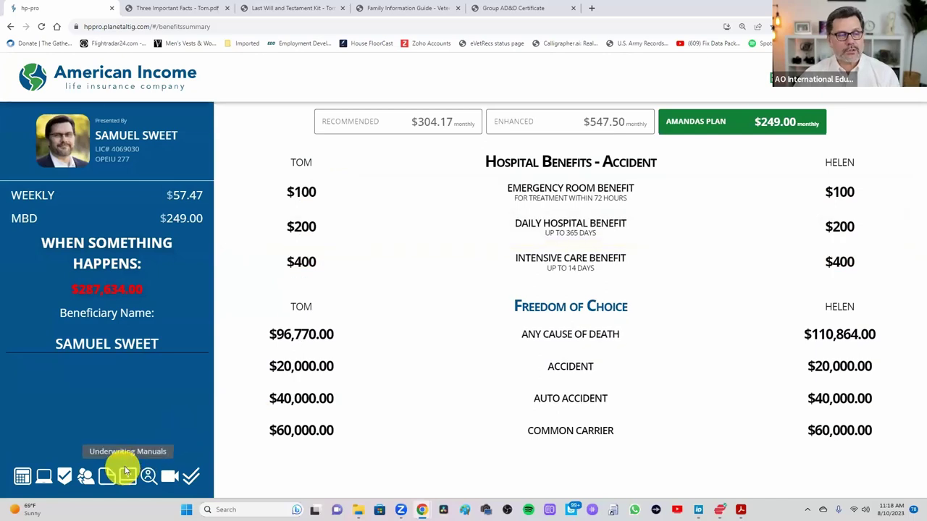
# - Back in Plan Generator, change the Custom Monthly amount to 50.00
pyautogui.click(24, 478)
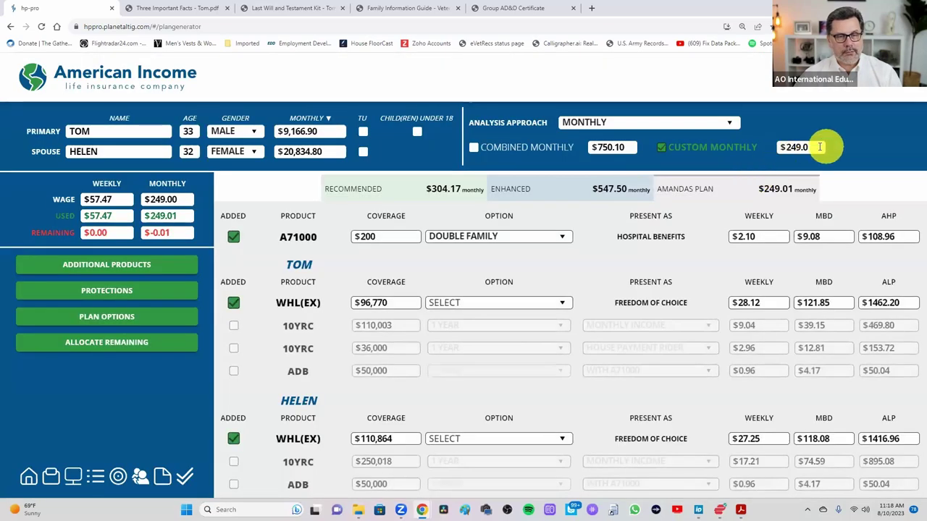
pyautogui.moveTo(820, 147); pyautogui.dragTo(756, 157)
pyautogui.write('50.00')
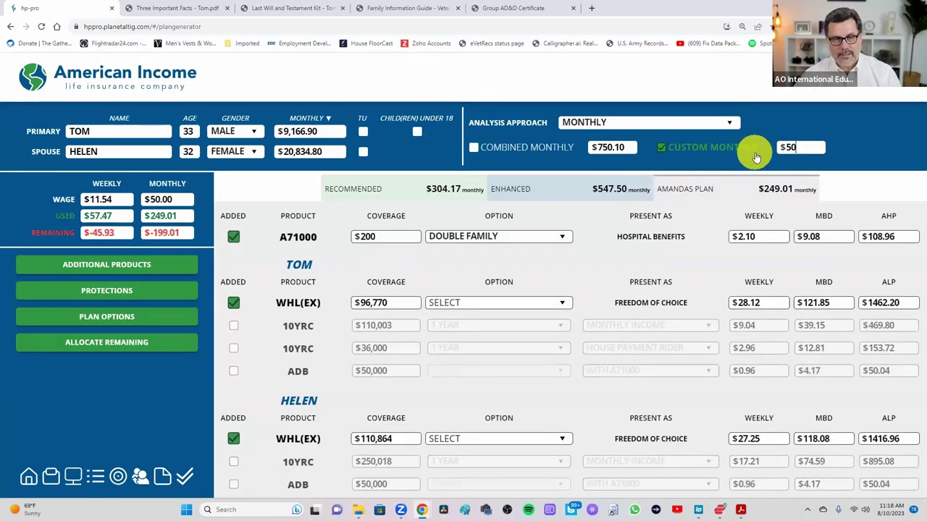
# - Allocate all remaining premium to both spouses' policies and show the updated benefits summary
pyautogui.click(121, 340)
pyautogui.click(163, 330)
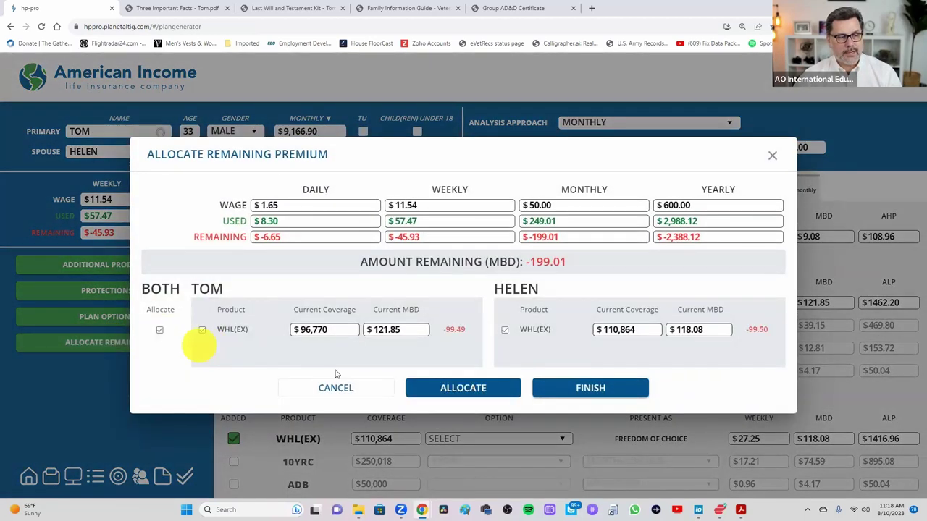
pyautogui.click(464, 387)
pyautogui.click(591, 390)
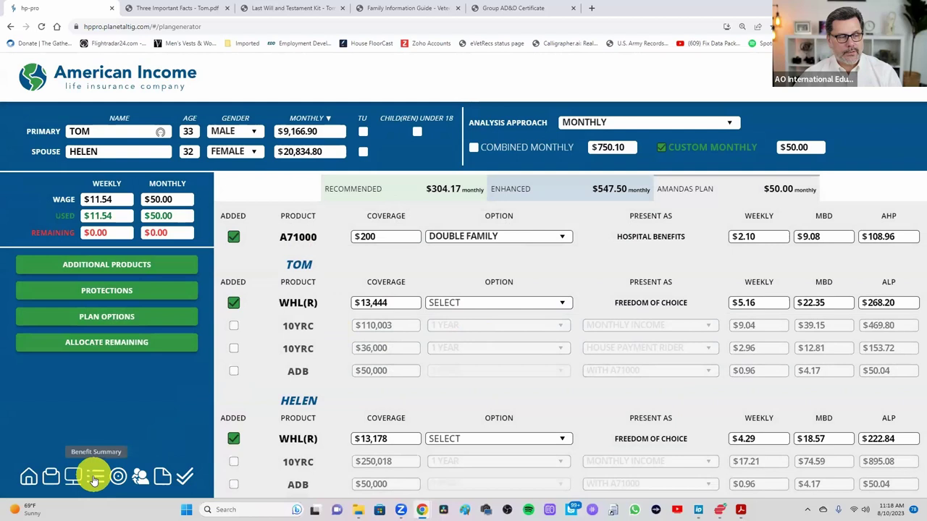
pyautogui.click(96, 476)
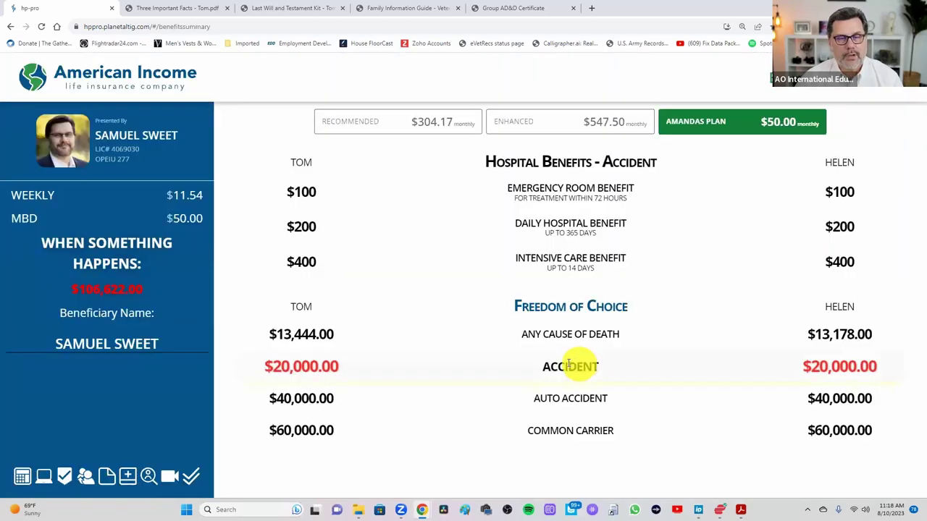
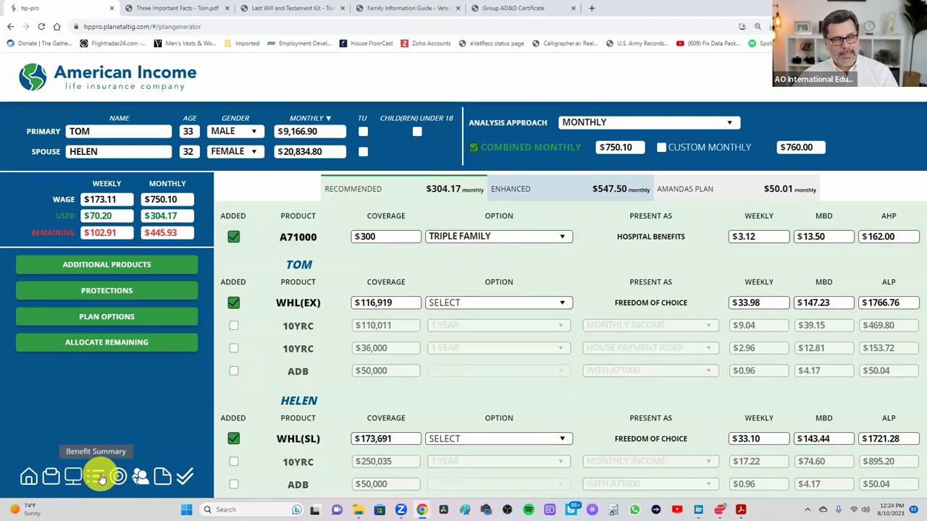
# - Review the current benefit summary, then switch A71000 to Single Individual
pyautogui.click(99, 477)
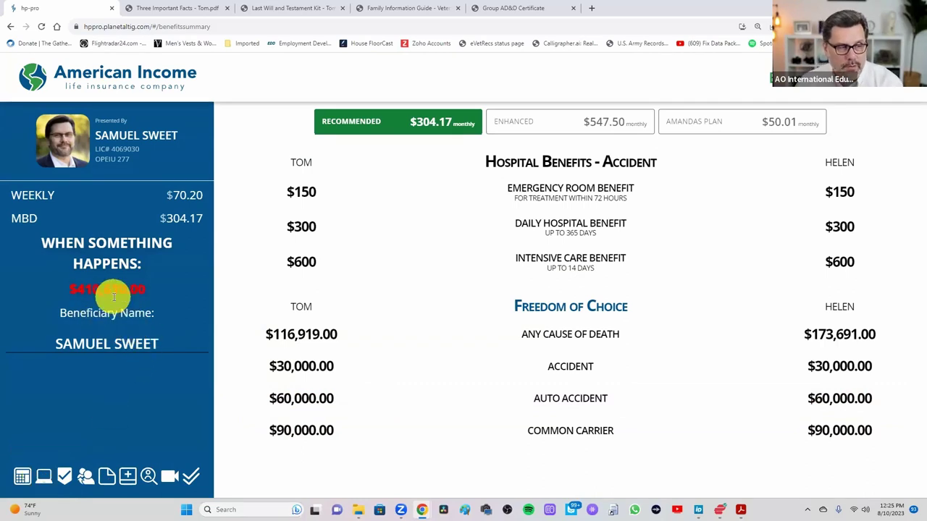
pyautogui.click(22, 478)
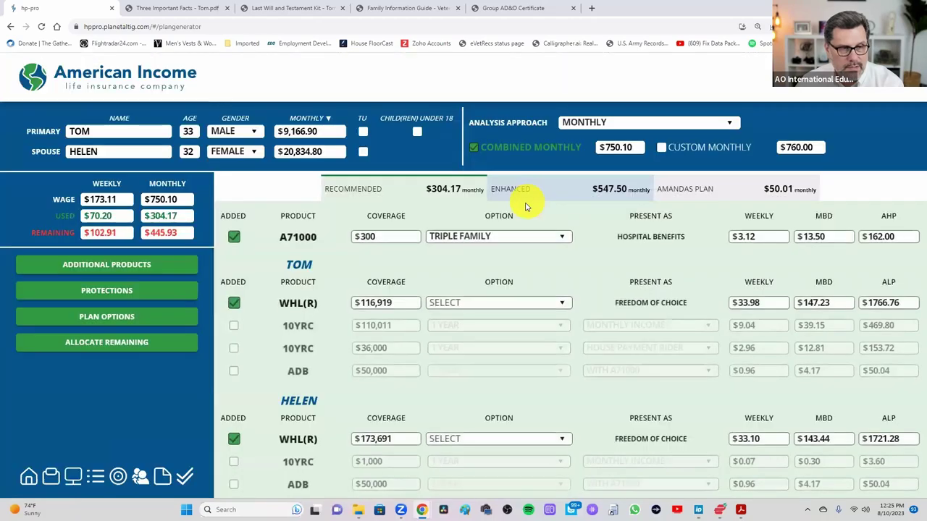
pyautogui.click(509, 240)
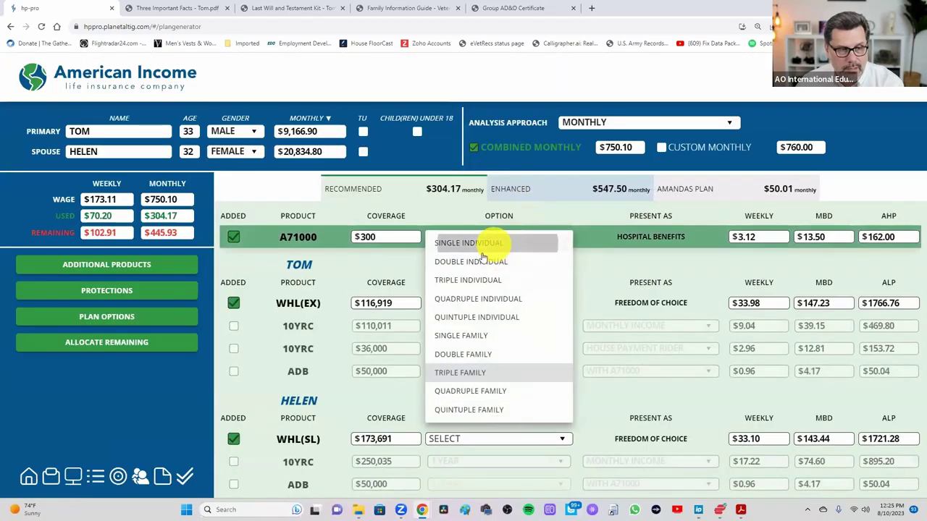
pyautogui.click(509, 243)
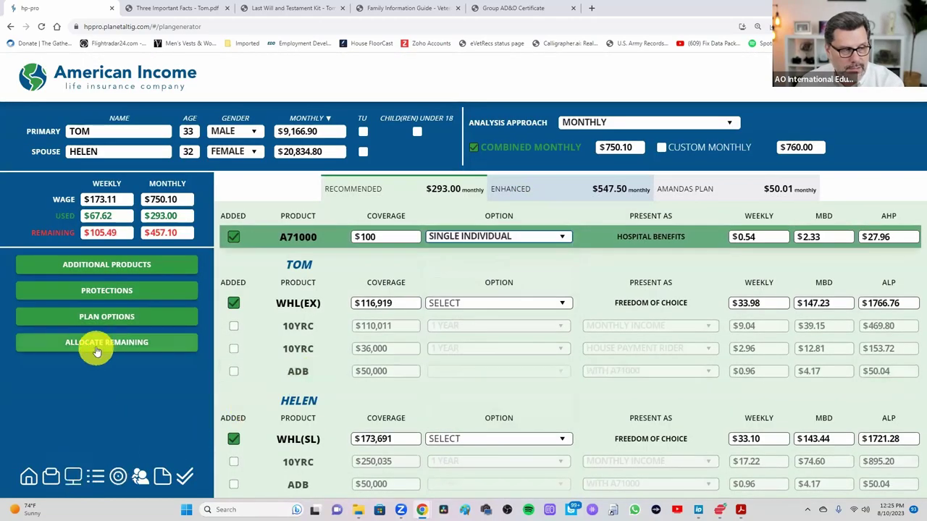
# - Allocate the full remaining budget to both whole-life policies ($372,674 and $450,442) and review the summary
pyautogui.click(100, 343)
pyautogui.click(159, 330)
pyautogui.click(463, 387)
pyautogui.click(588, 387)
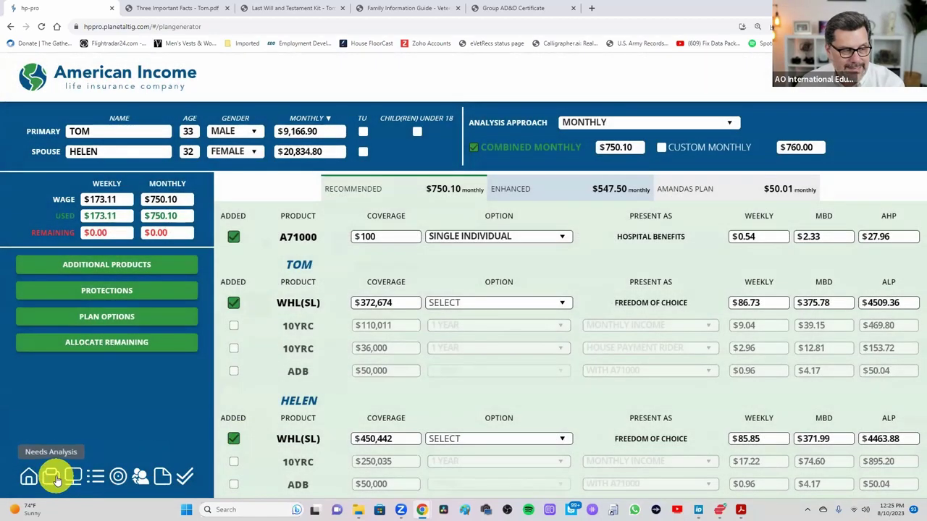
pyautogui.click(139, 430)
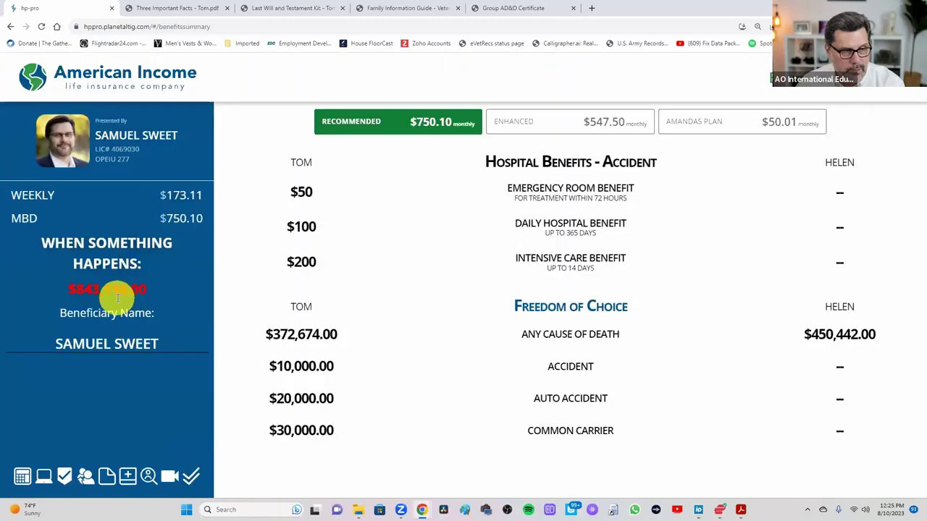
pyautogui.click(22, 477)
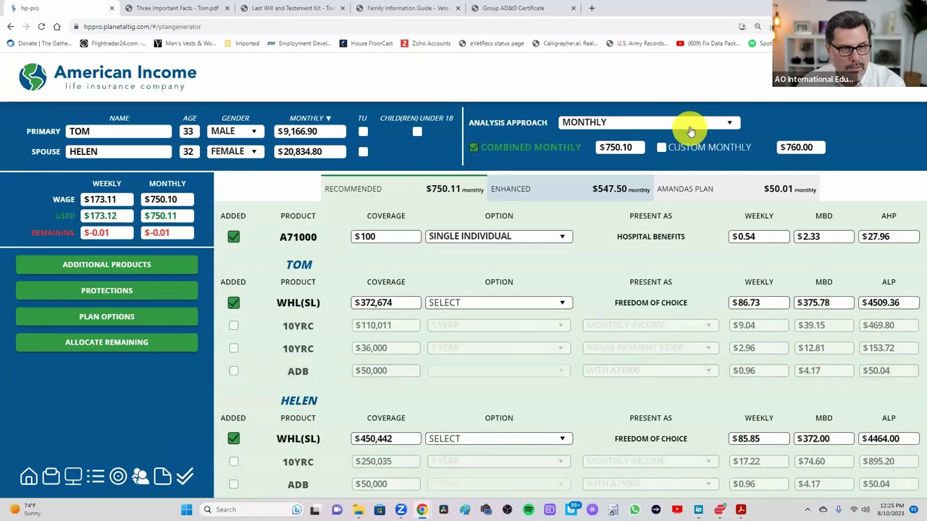
# - Use the Dollar a Day approach, rebalancing whole life to $151,547 and $180,460 for $304.17 monthly
pyautogui.click(690, 131)
pyautogui.click(614, 162)
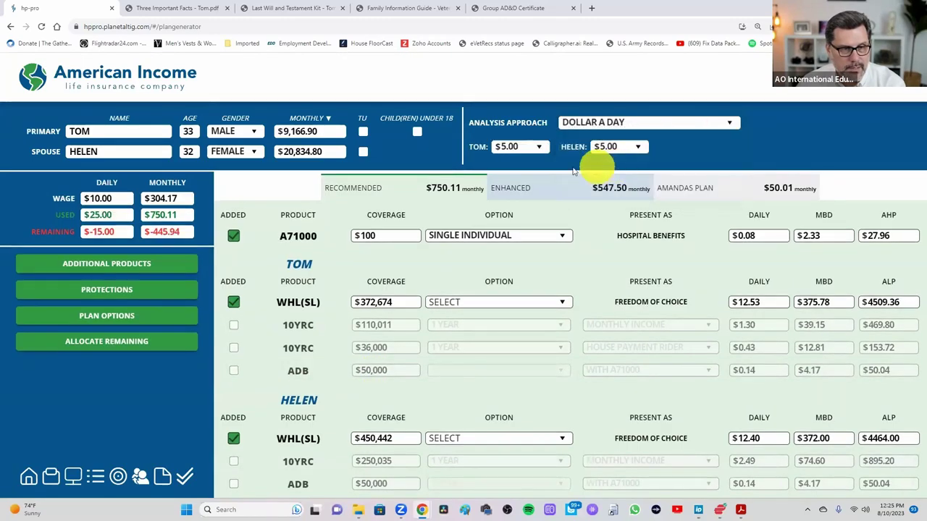
pyautogui.click(99, 342)
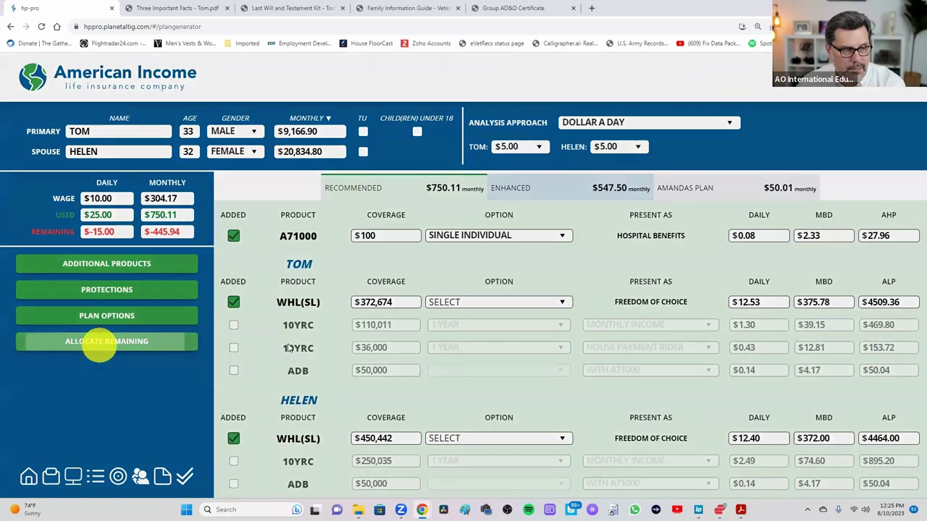
pyautogui.click(159, 329)
pyautogui.click(455, 392)
pyautogui.click(590, 387)
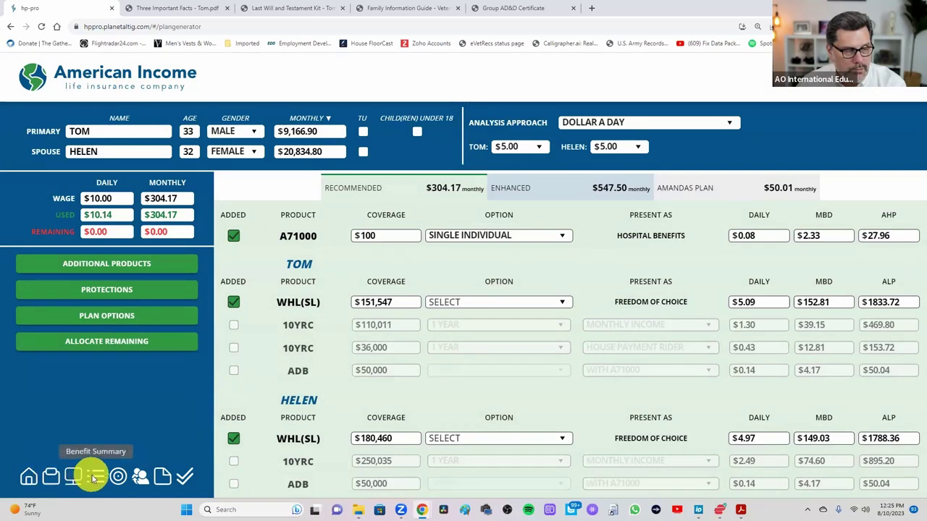
pyautogui.click(95, 476)
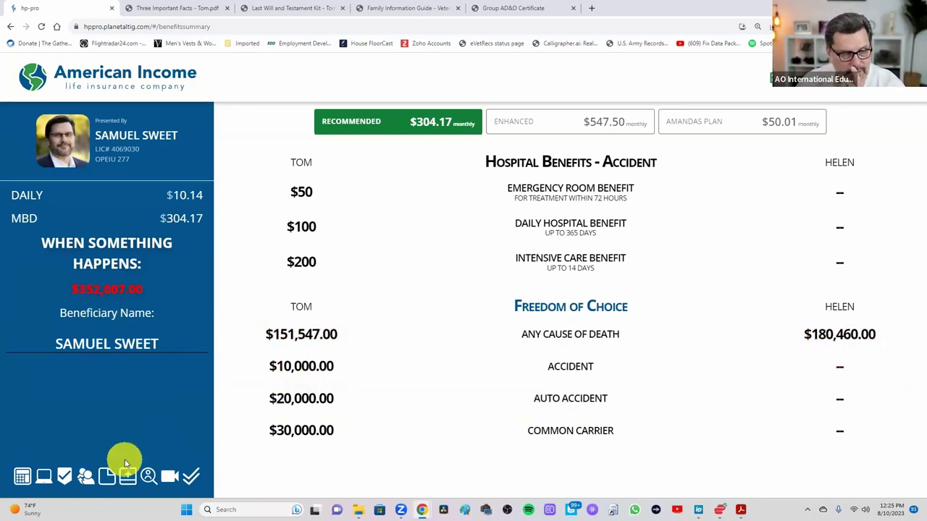
pyautogui.click(22, 479)
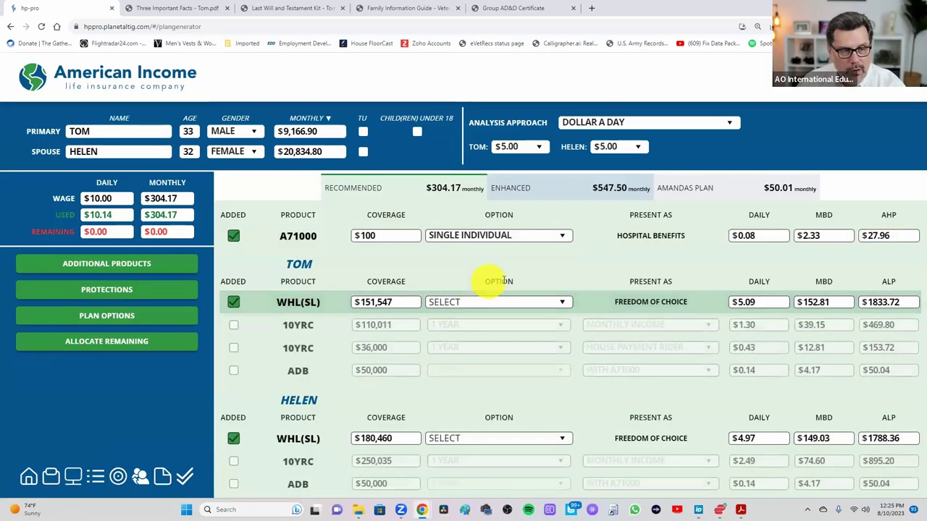
# - Set A71000 to Single Family and balance the remaining premium across both whole-life policies
pyautogui.click(527, 236)
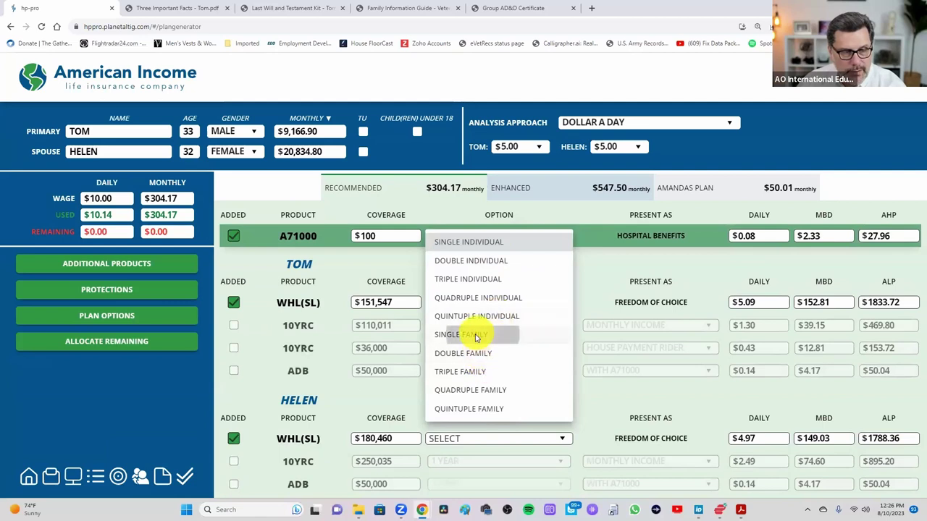
pyautogui.click(474, 334)
pyautogui.click(94, 346)
pyautogui.click(159, 329)
pyautogui.click(428, 383)
pyautogui.click(610, 387)
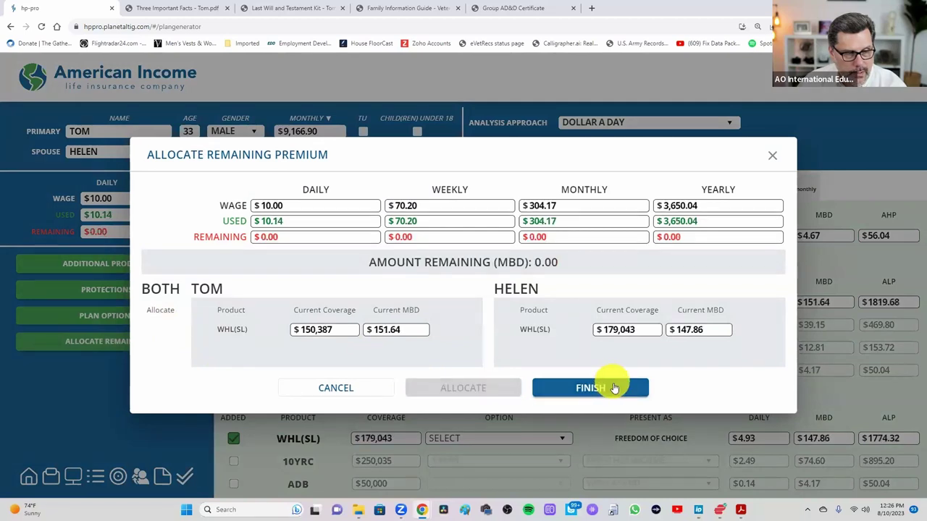
# - Review the benefit summary, then change A71000 to Quintuple Family at $500
pyautogui.click(75, 476)
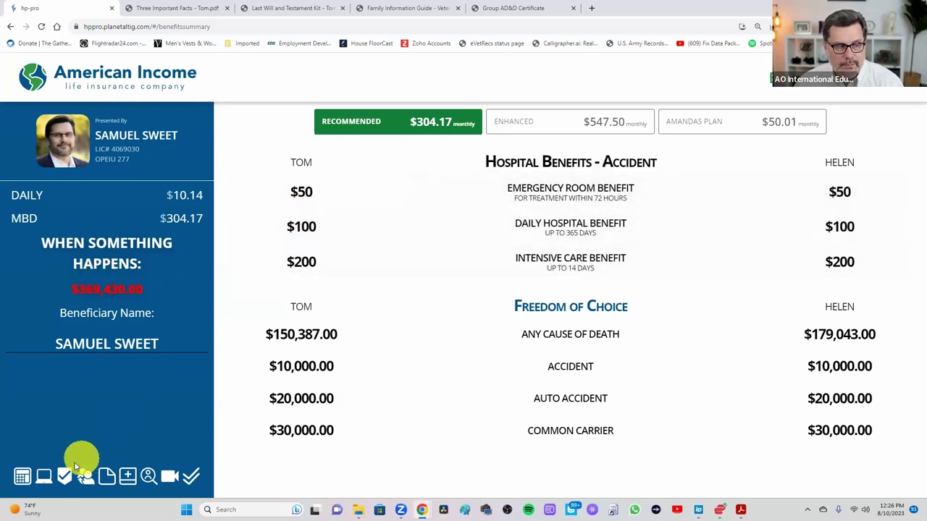
pyautogui.click(33, 479)
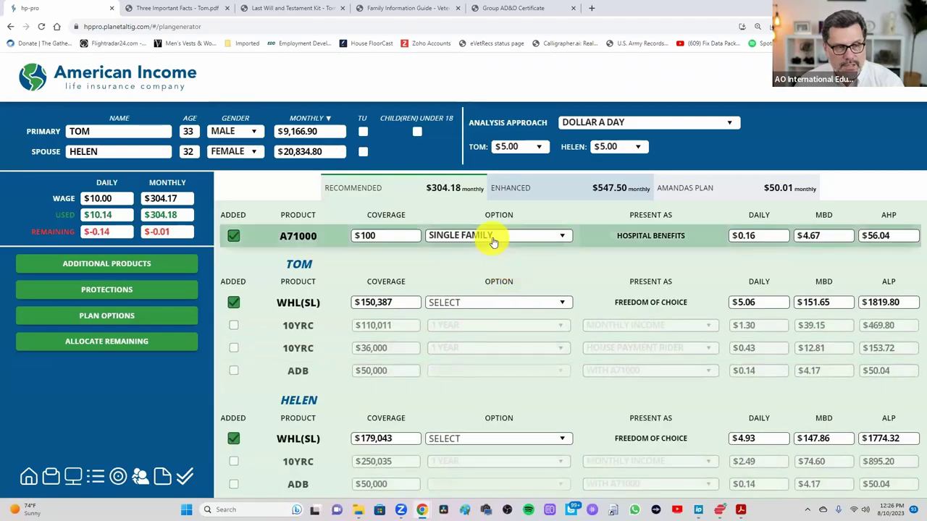
pyautogui.click(492, 243)
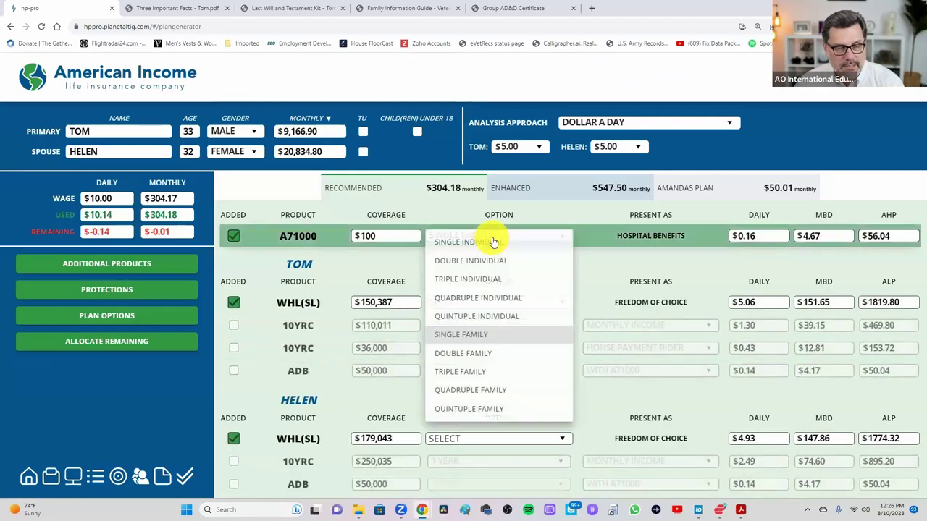
pyautogui.click(469, 410)
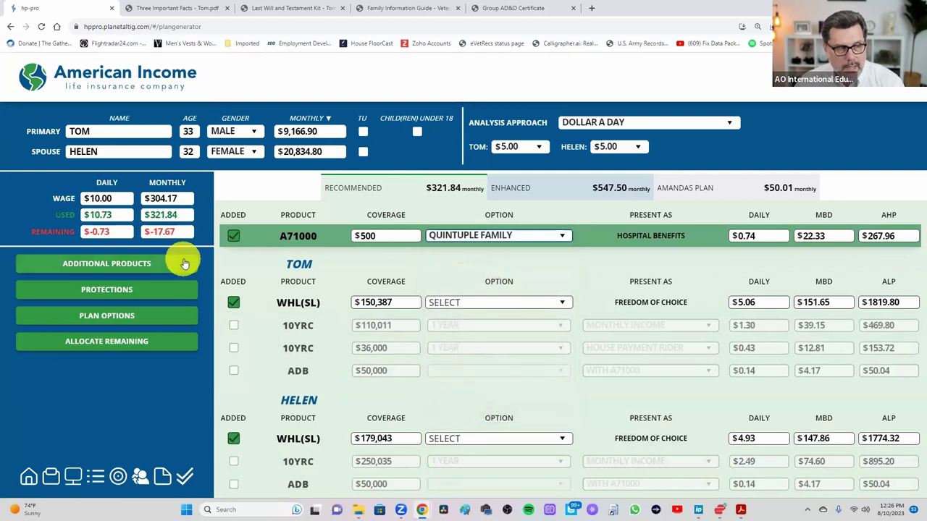
# - Lower both whole-life policies to $113,416 and $168,351, absorbing the $17.67 overage
pyautogui.click(133, 344)
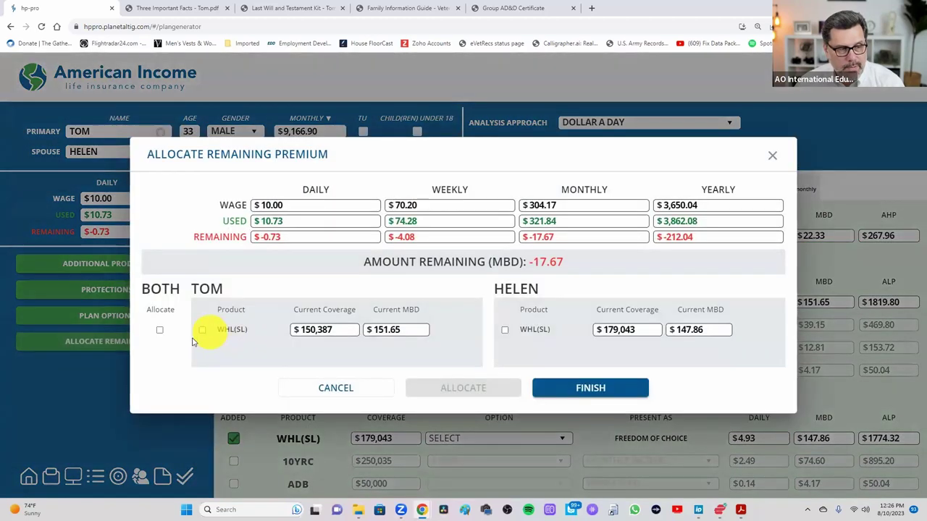
pyautogui.click(159, 330)
pyautogui.click(453, 388)
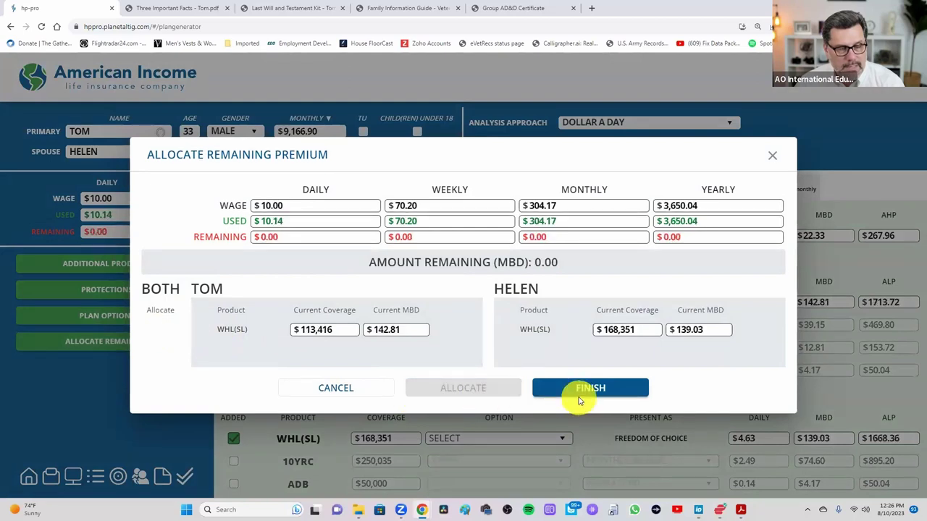
pyautogui.click(579, 389)
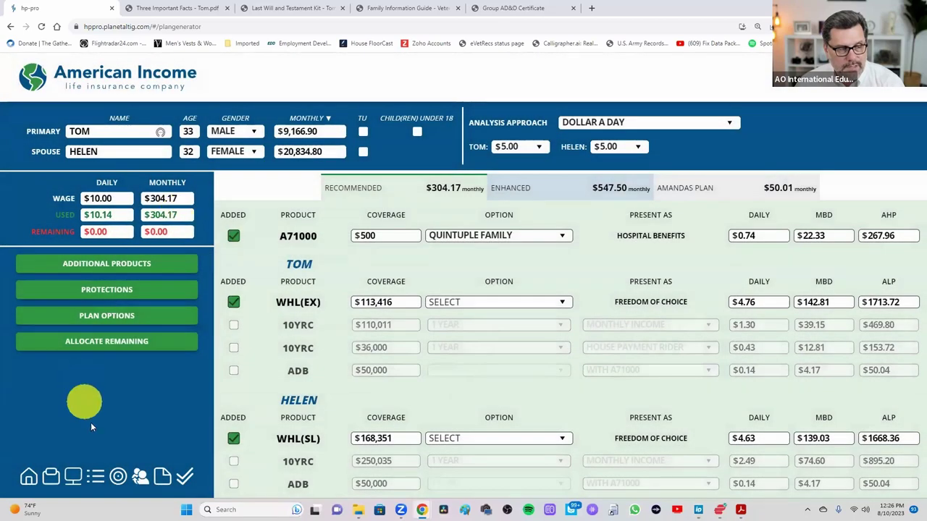
# - Review the benefit summary, highlighting the Any Cause of Death amounts
pyautogui.click(97, 477)
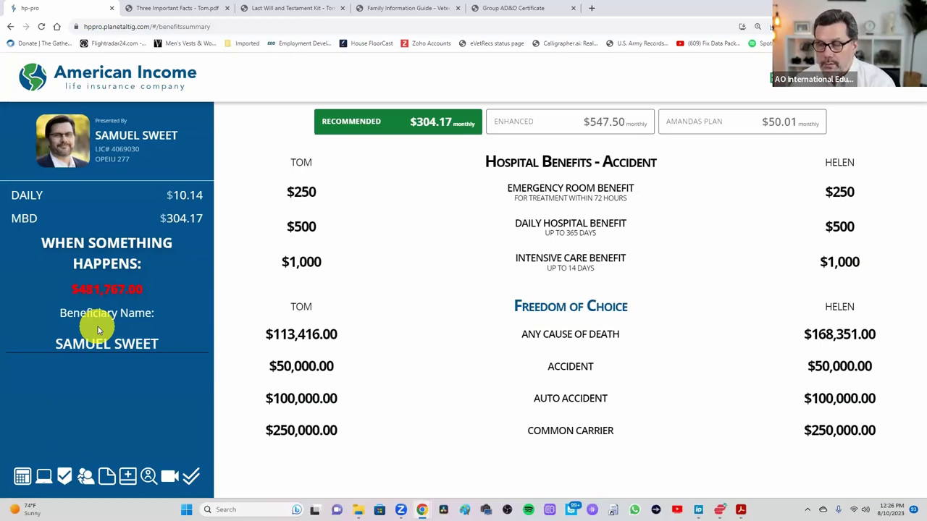
pyautogui.moveTo(313, 334); pyautogui.dragTo(840, 333)
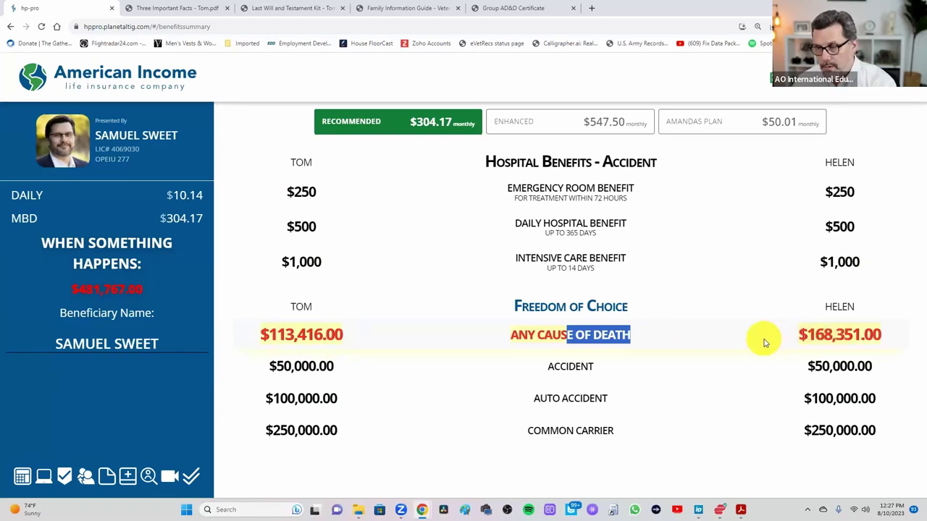
pyautogui.click(24, 476)
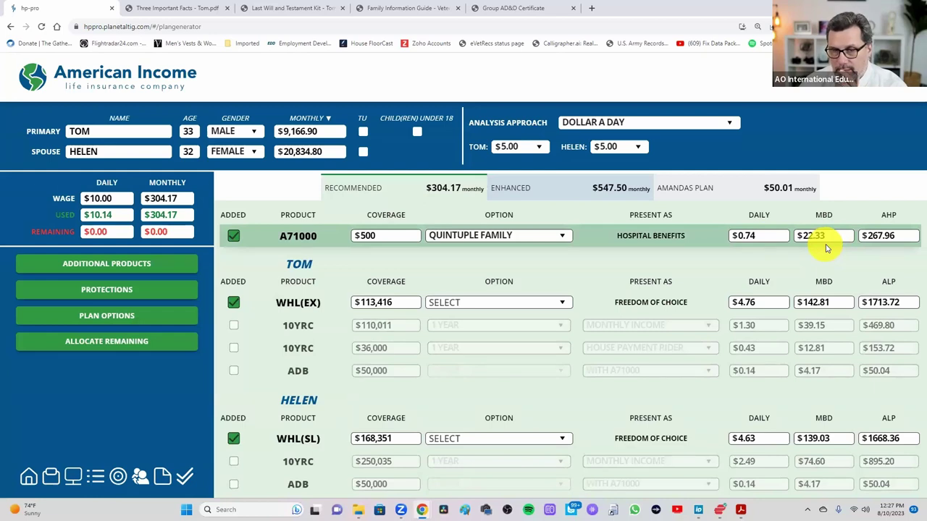
# - Switch A71000 back to Single Family at $100, leaving $17.66 of the budget unallocated
pyautogui.click(555, 238)
pyautogui.click(476, 336)
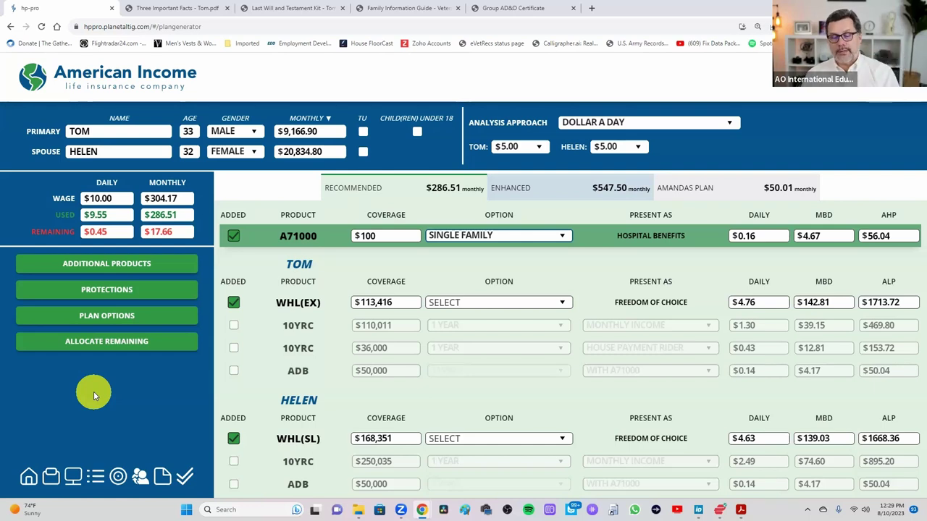
pyautogui.click(473, 239)
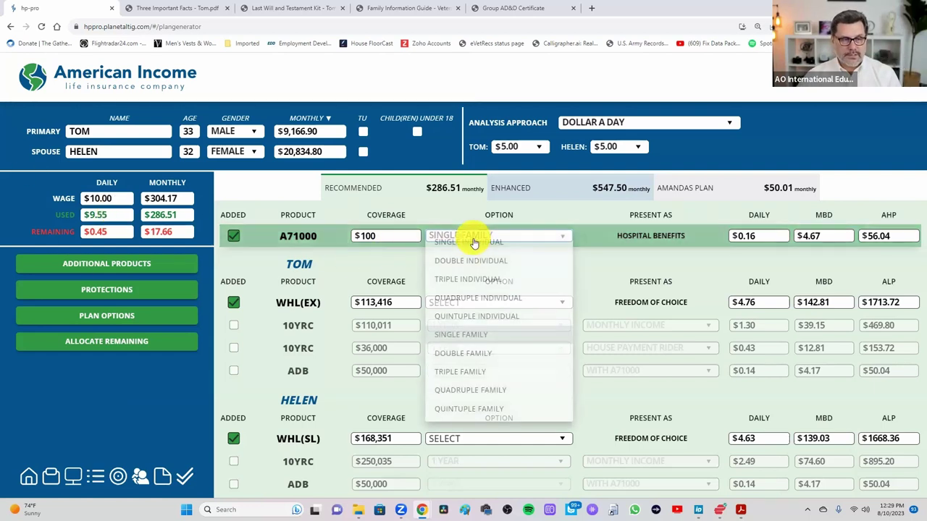
# - Set A71000 to Triple Family and put leftover premium into whole life ($116,919 and $173,691)
pyautogui.click(473, 371)
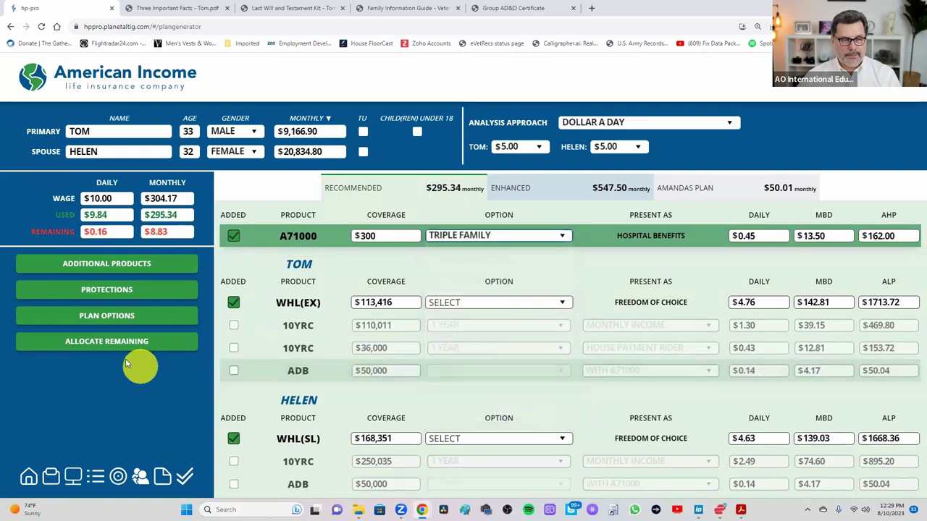
pyautogui.click(106, 341)
pyautogui.click(160, 330)
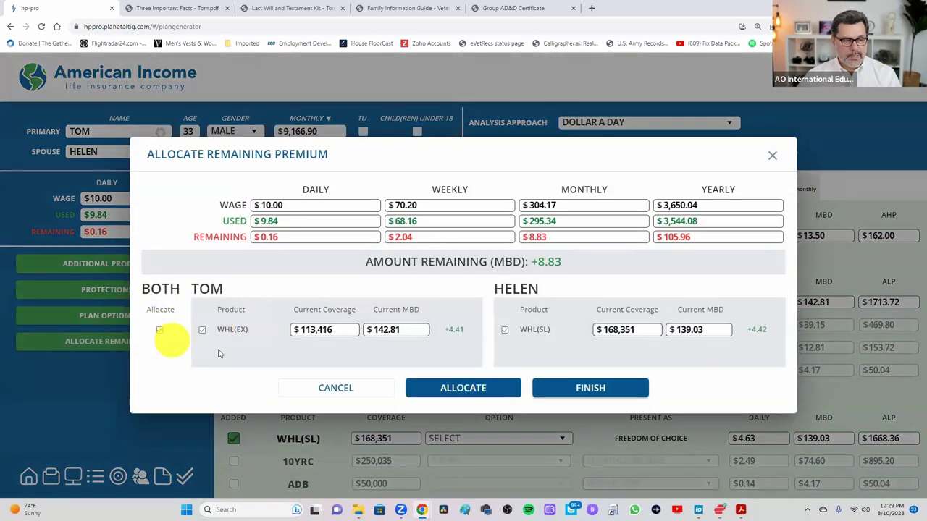
pyautogui.click(424, 383)
pyautogui.click(588, 387)
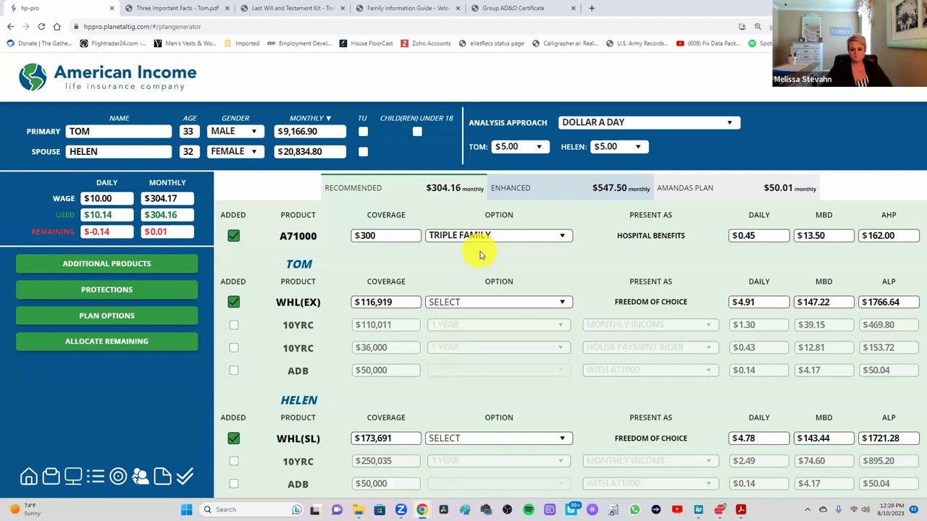
pyautogui.click(96, 478)
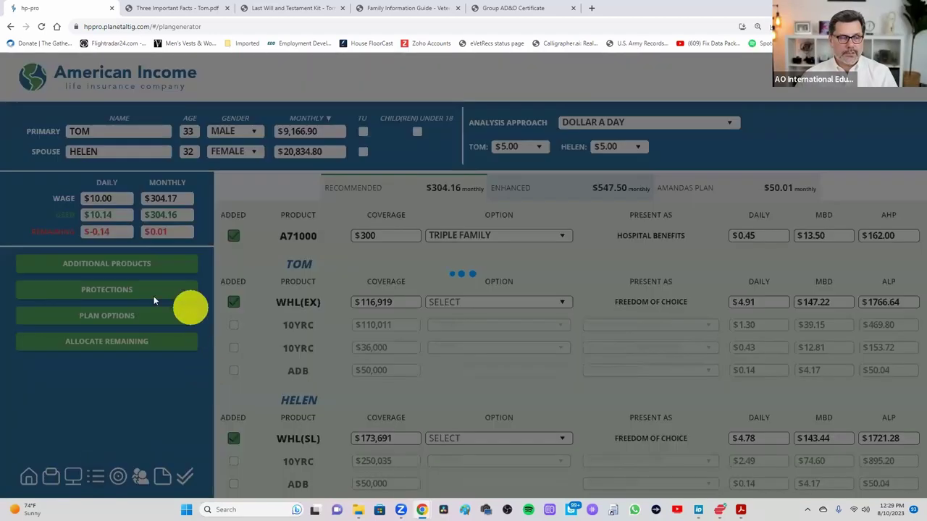
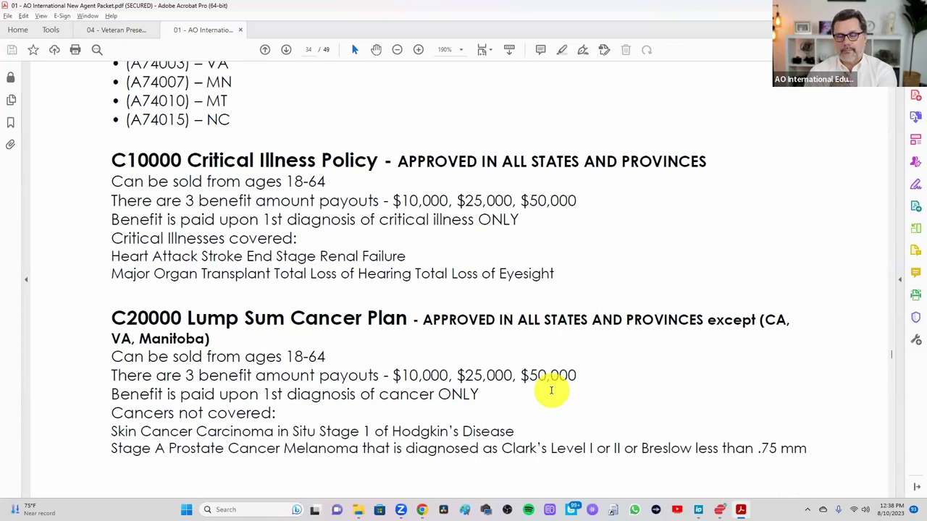
# - Review the end of the C20000 Lump Sum Cancer Plan notes, then return to HP-Pro
pyautogui.scroll(-3, 532, 383)
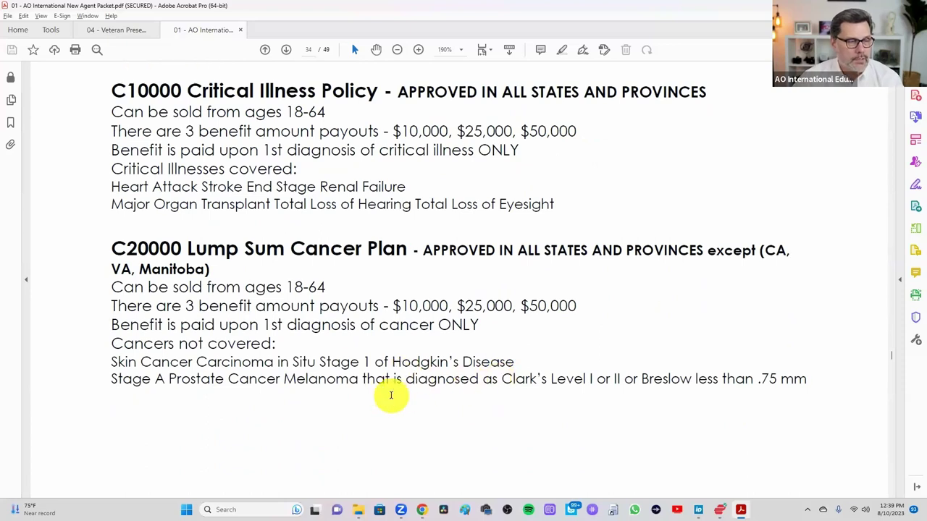
pyautogui.scroll(-10, 361, 367)
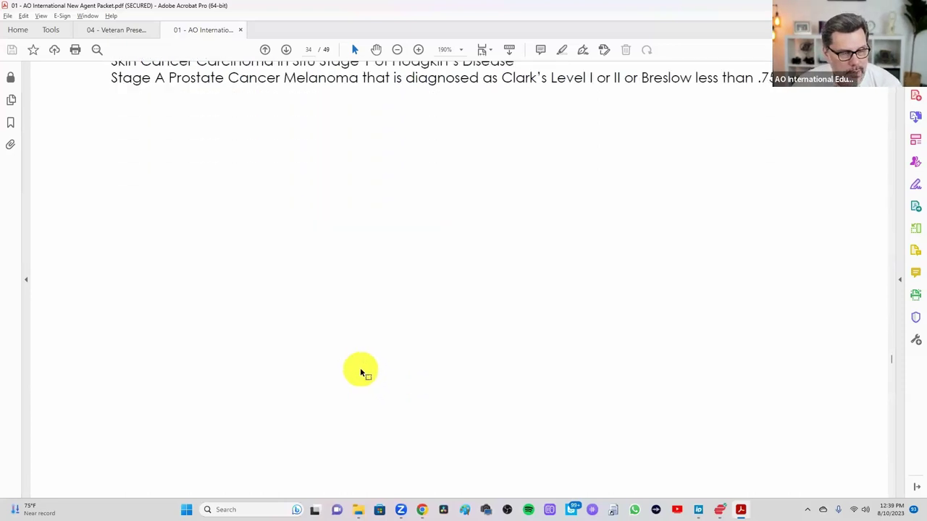
pyautogui.scroll(8, 357, 373)
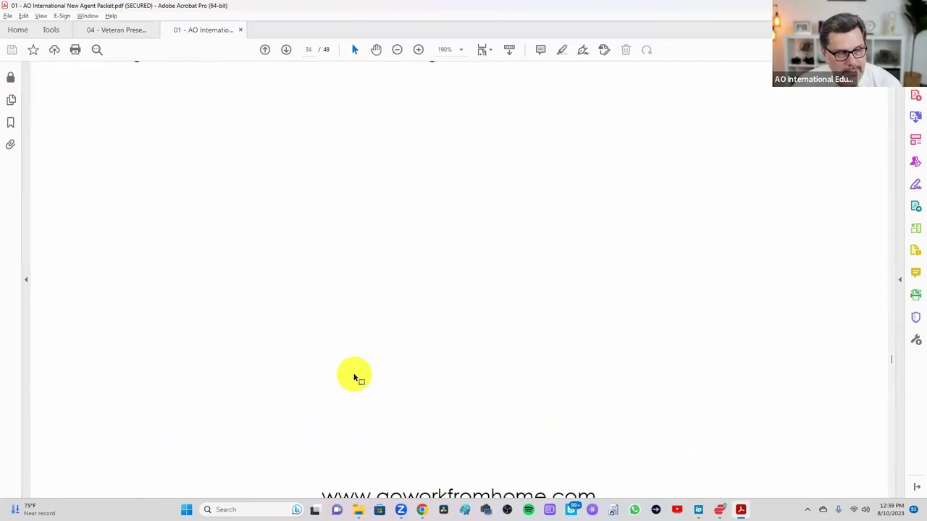
pyautogui.scroll(6, 354, 376)
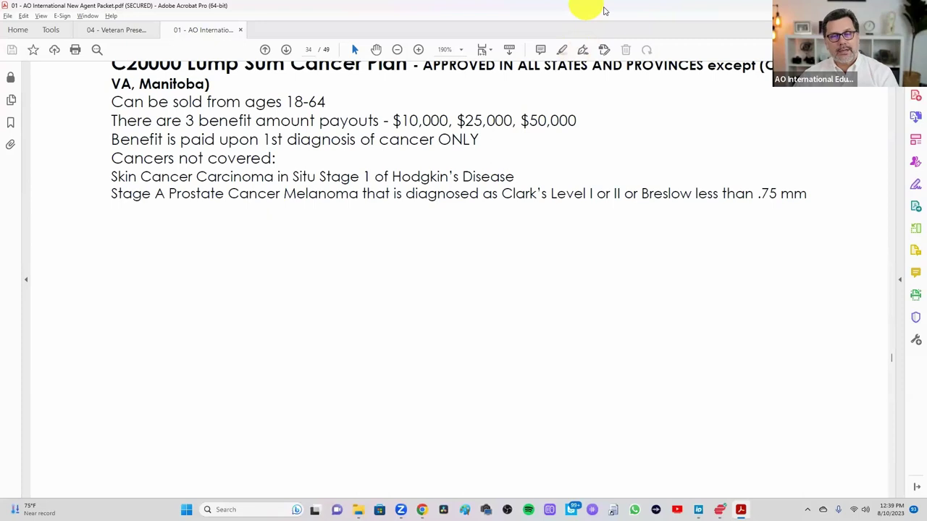
pyautogui.hotkey('alt', 'Tab')
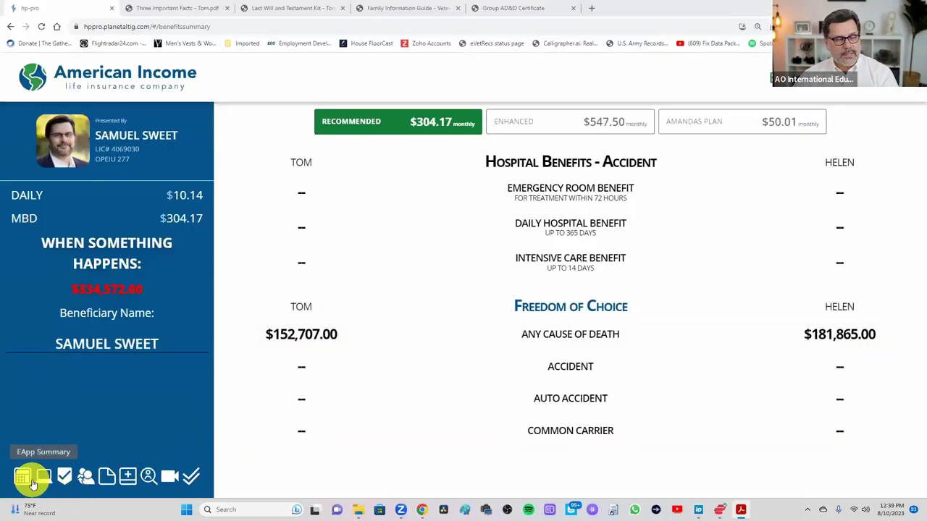
# - Open the plan generator and tick the A71000 Triple Family hospital benefit
pyautogui.click(26, 479)
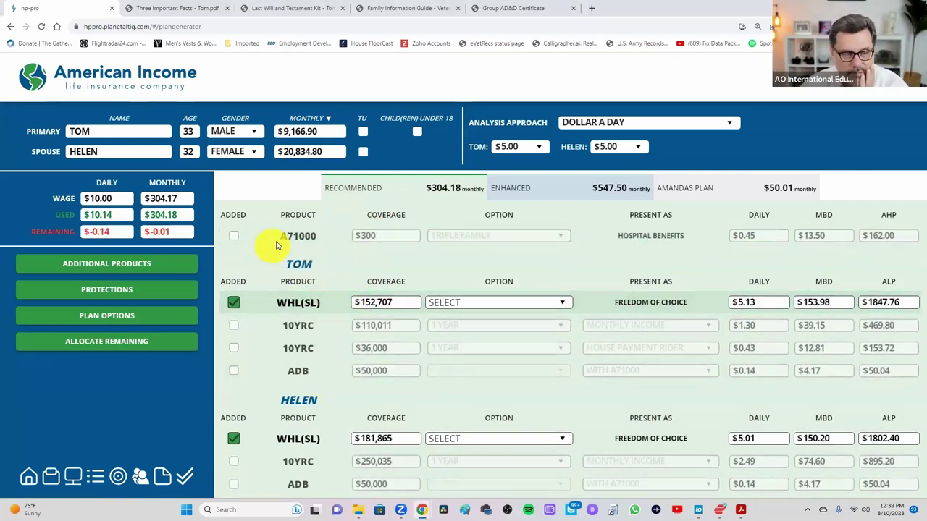
pyautogui.click(232, 239)
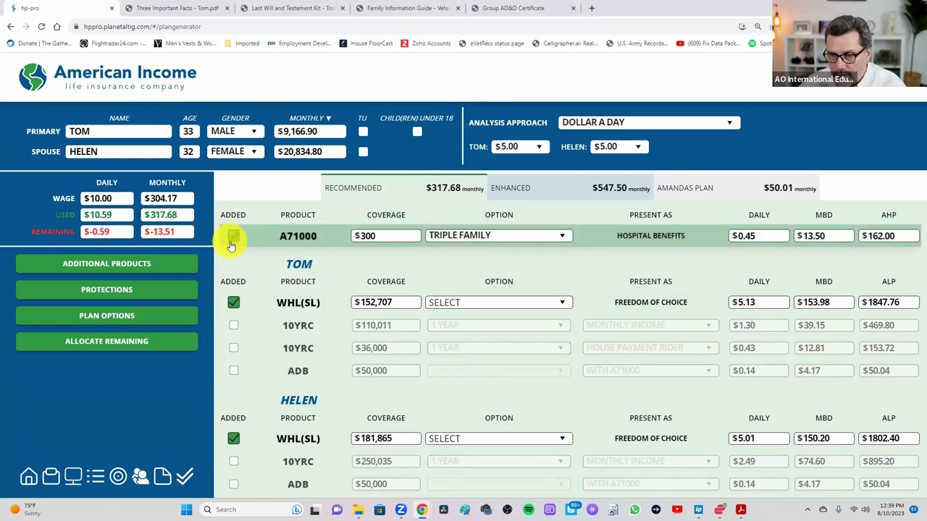
# - Add the A71000 benefit and the primary's $110,011 10YRC, keeping it presented as Monthly Income
pyautogui.click(231, 242)
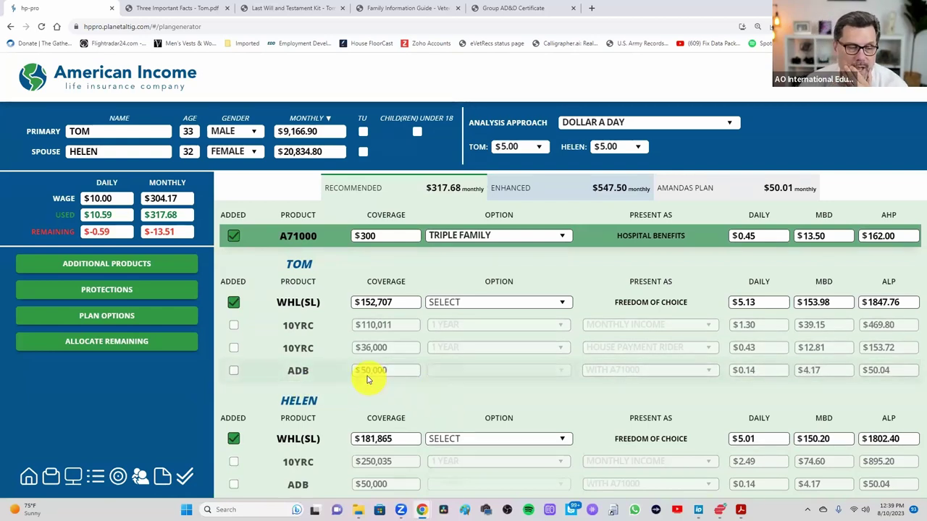
pyautogui.click(235, 331)
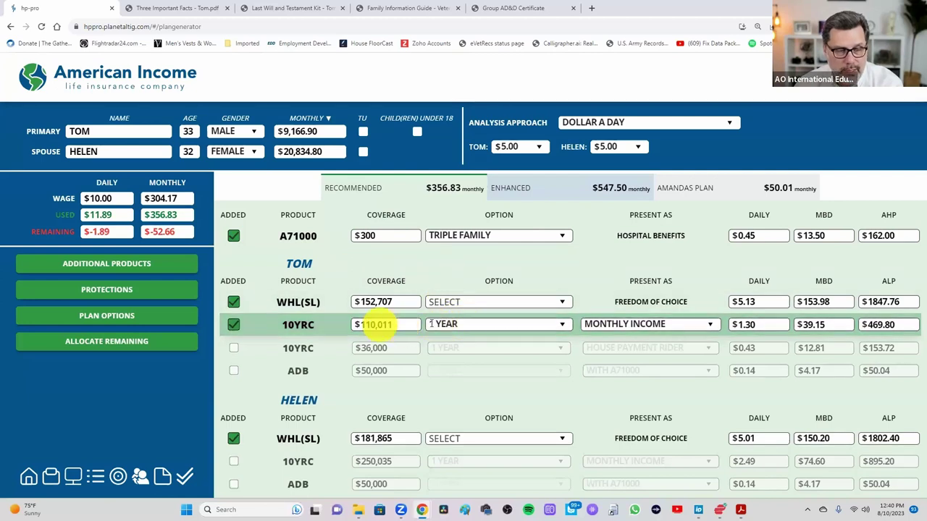
pyautogui.click(657, 325)
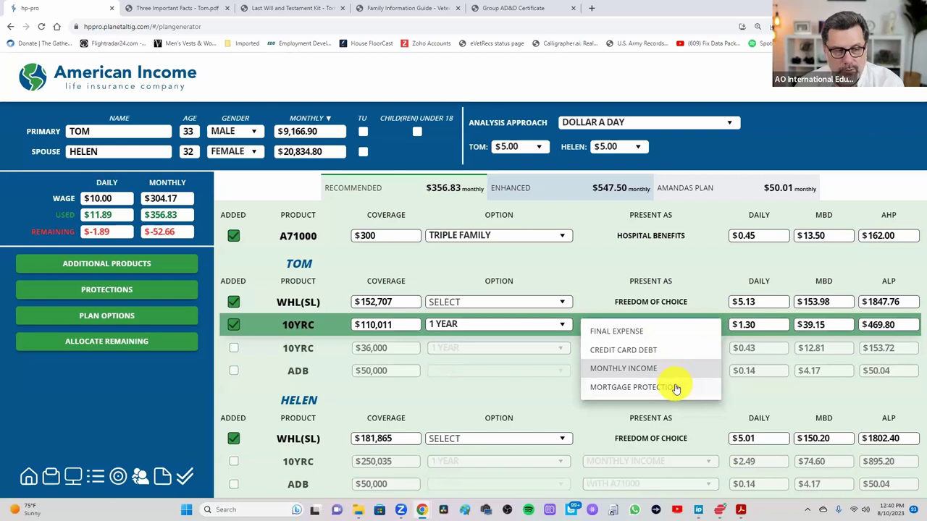
pyautogui.click(584, 277)
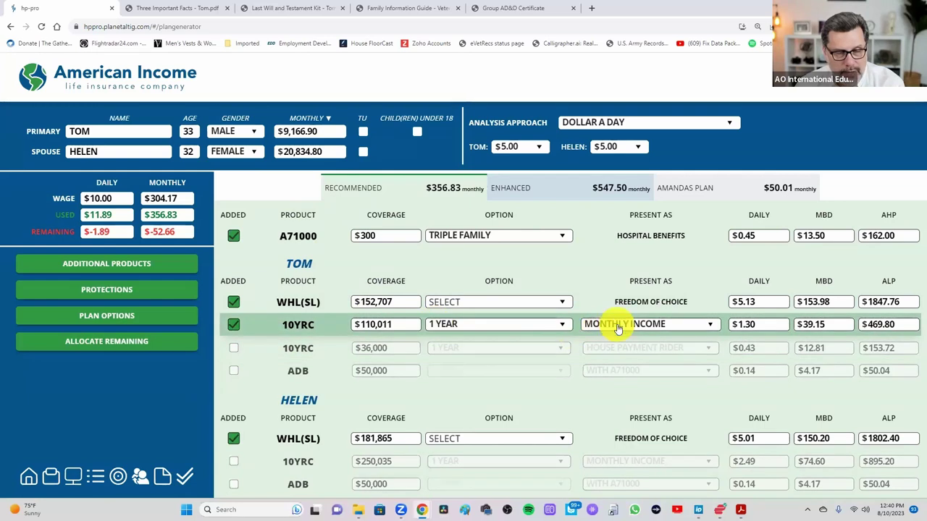
# - Add the primary's $36,000 10YRC as House Payment Rider and the spouse's $250,035 10YRC
pyautogui.click(234, 348)
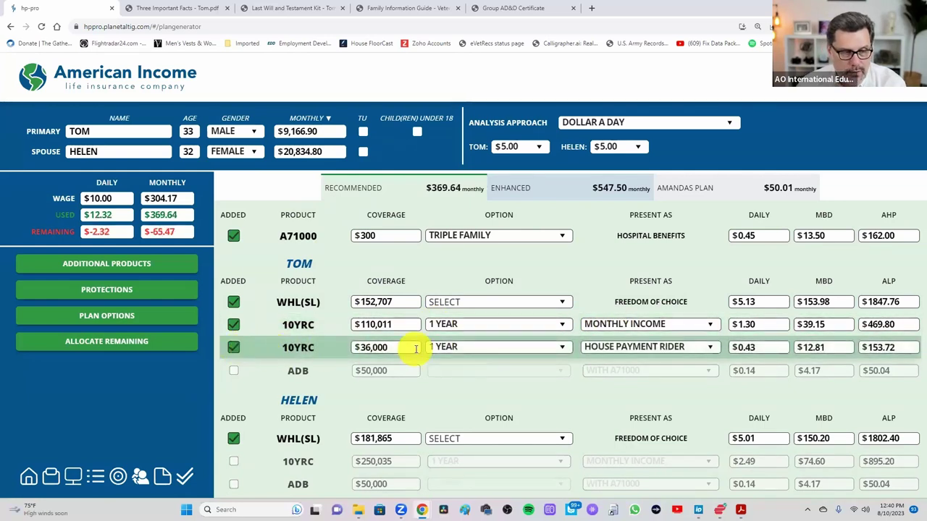
pyautogui.click(649, 348)
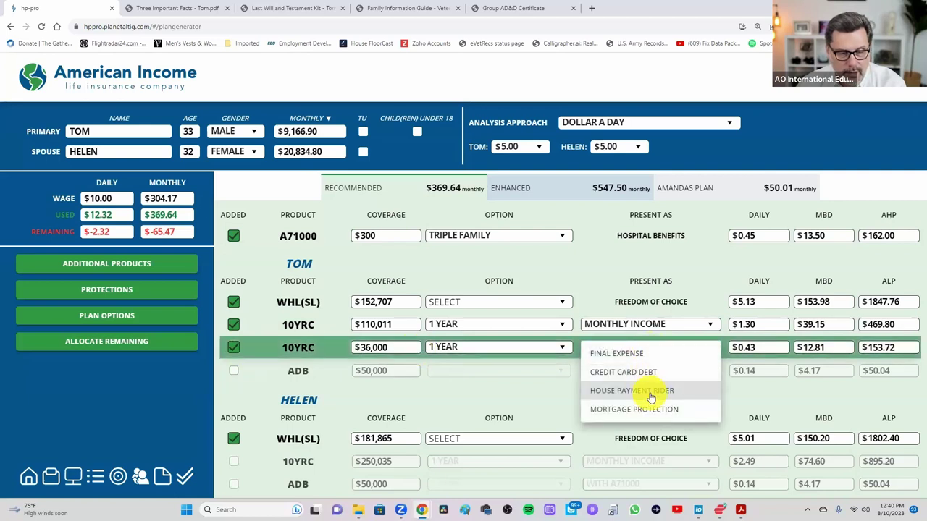
pyautogui.doubleClick(379, 347)
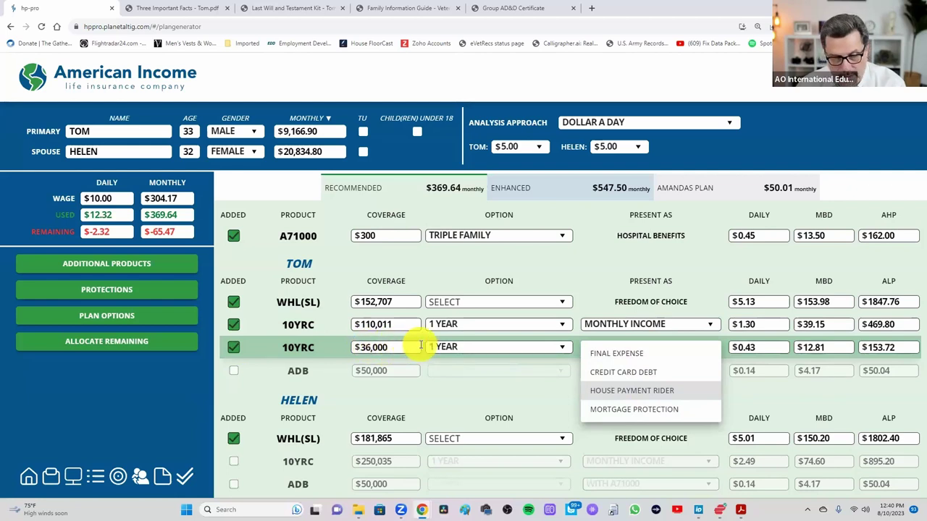
pyautogui.click(399, 348)
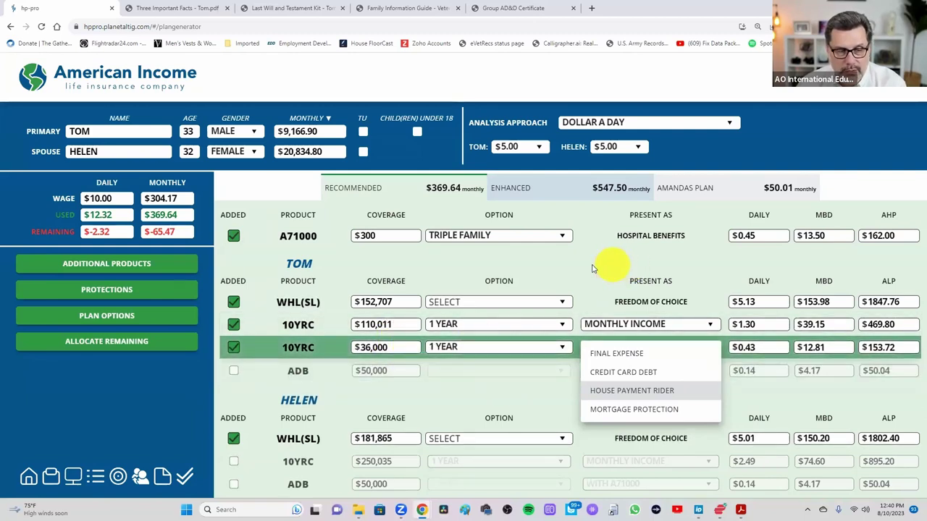
pyautogui.press('Return')
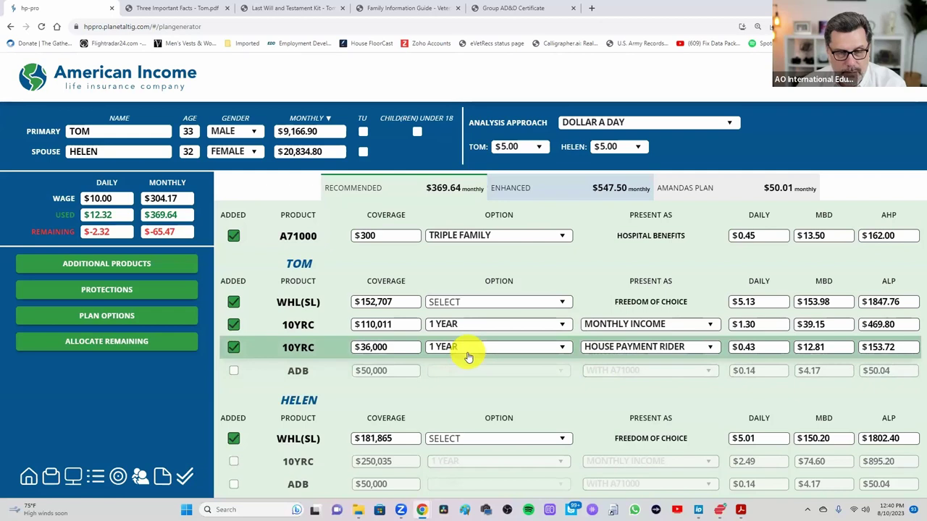
pyautogui.click(233, 461)
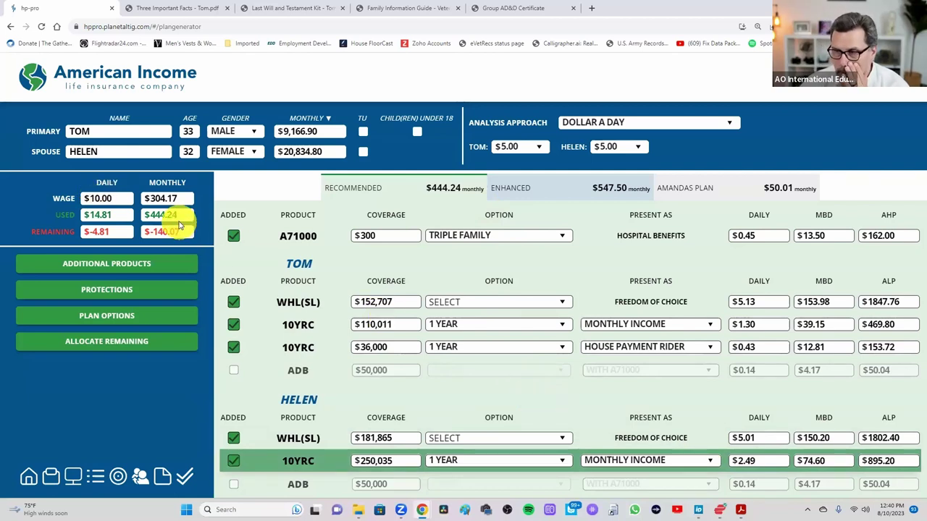
pyautogui.click(192, 335)
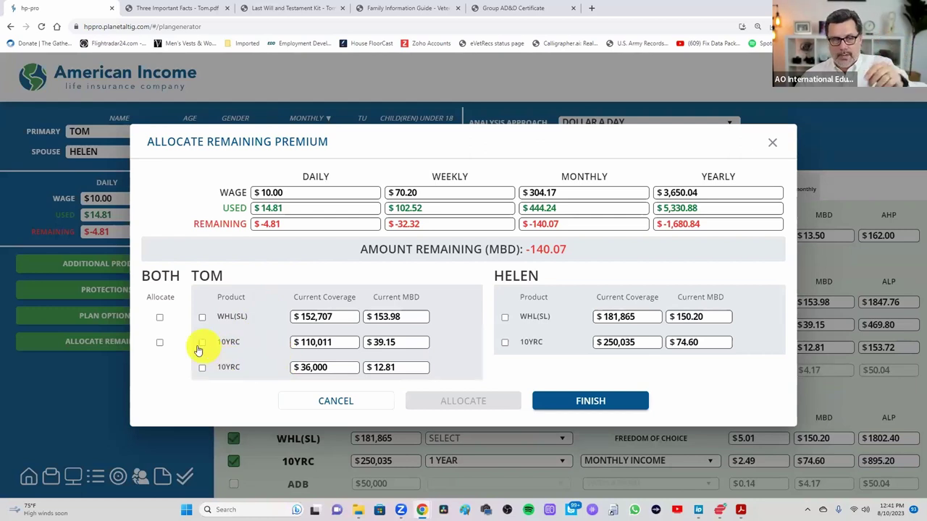
# - Allocate the remaining premium to both whole life policies, reducing them to $66,671 and $75,268
pyautogui.click(160, 318)
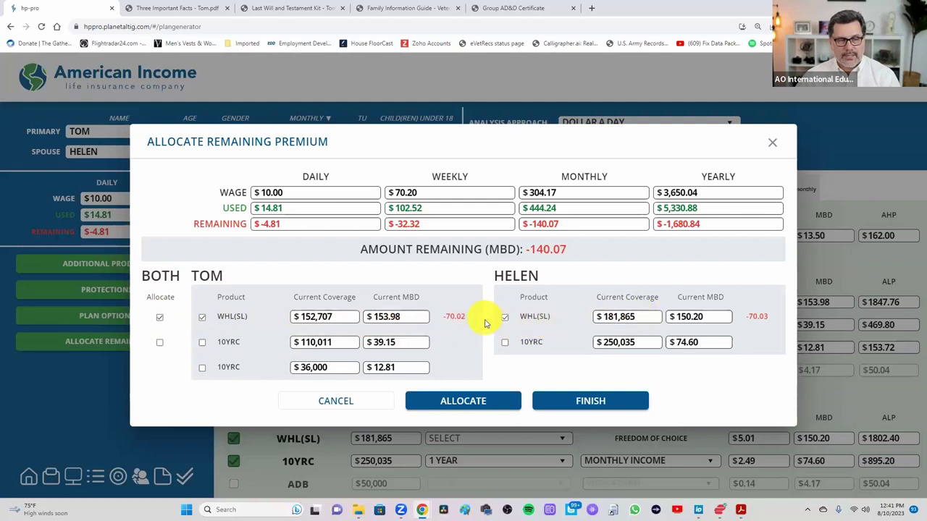
pyautogui.click(464, 402)
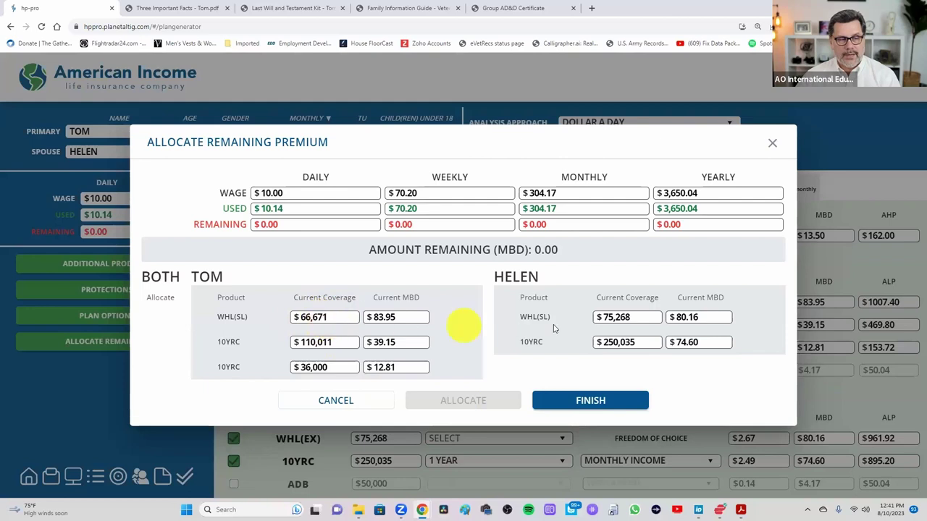
pyautogui.click(578, 402)
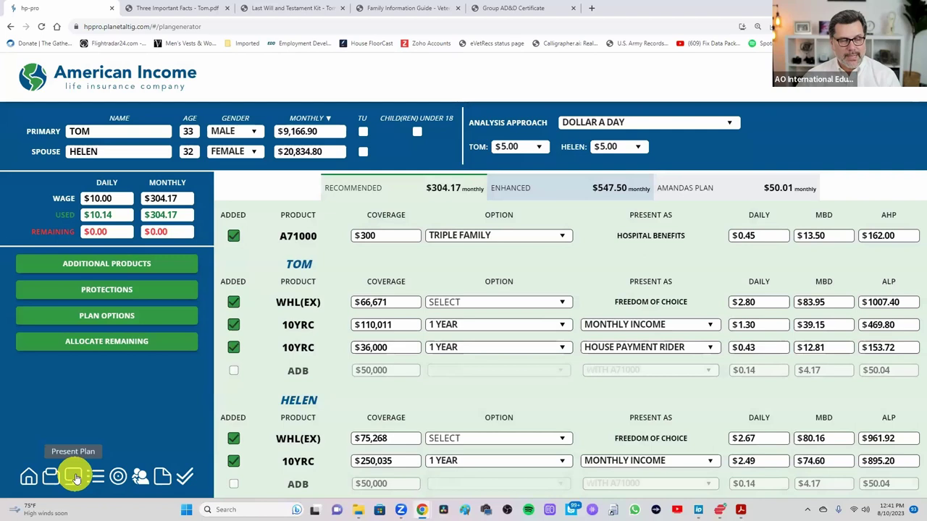
# - Present the benefits summary, view the Freedom of Choice card, and show the spouse's $20,836.25 monthly check
pyautogui.click(74, 477)
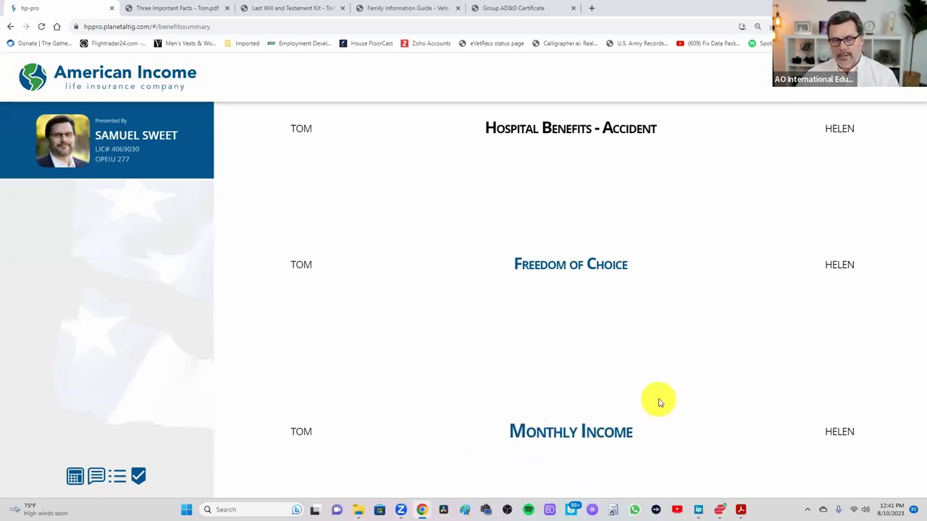
pyautogui.click(606, 262)
pyautogui.scroll(-3, 604, 267)
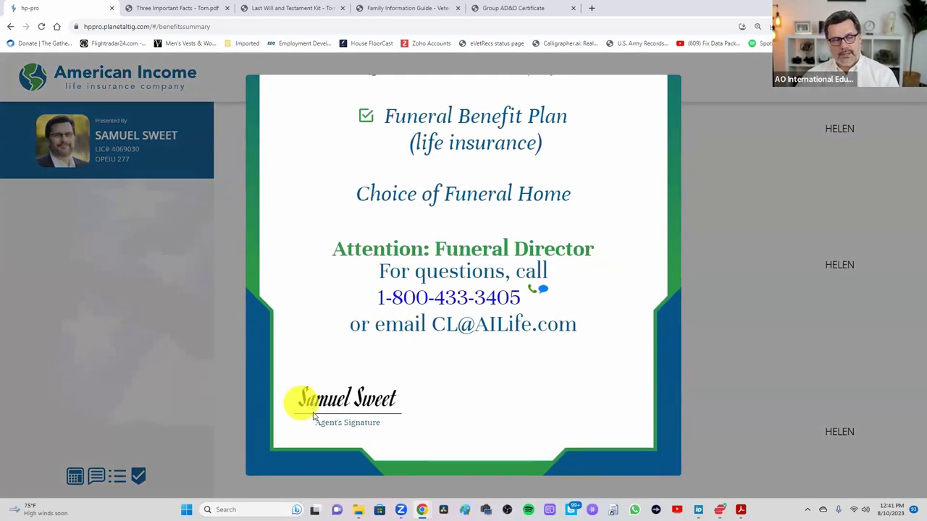
pyautogui.scroll(3, 468, 425)
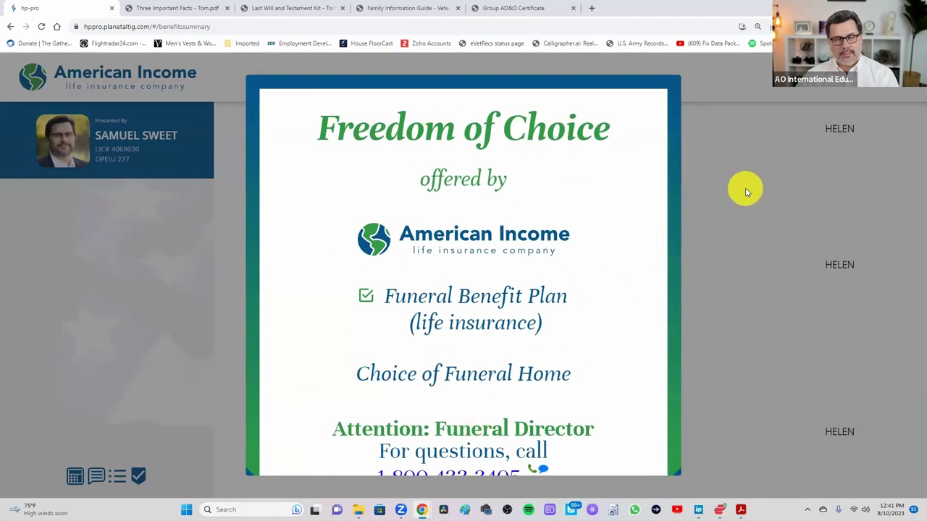
pyautogui.click(746, 191)
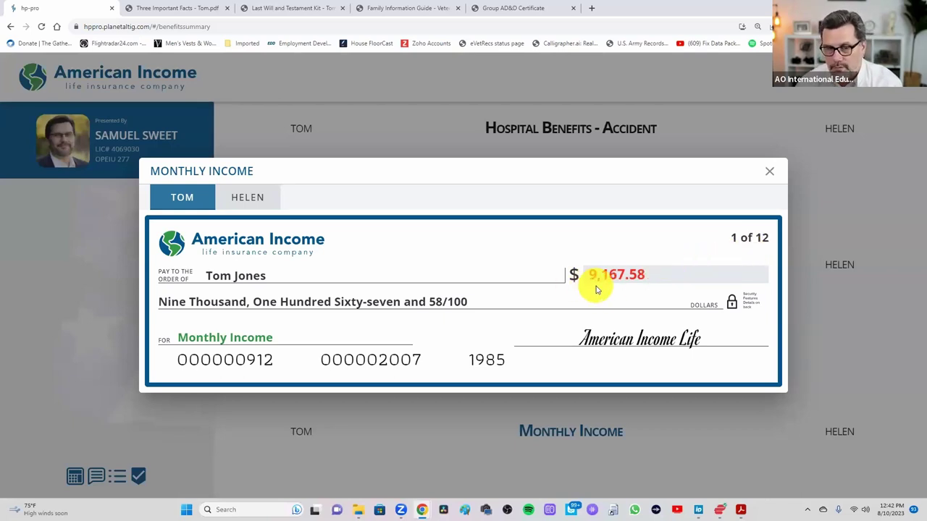
pyautogui.click(229, 202)
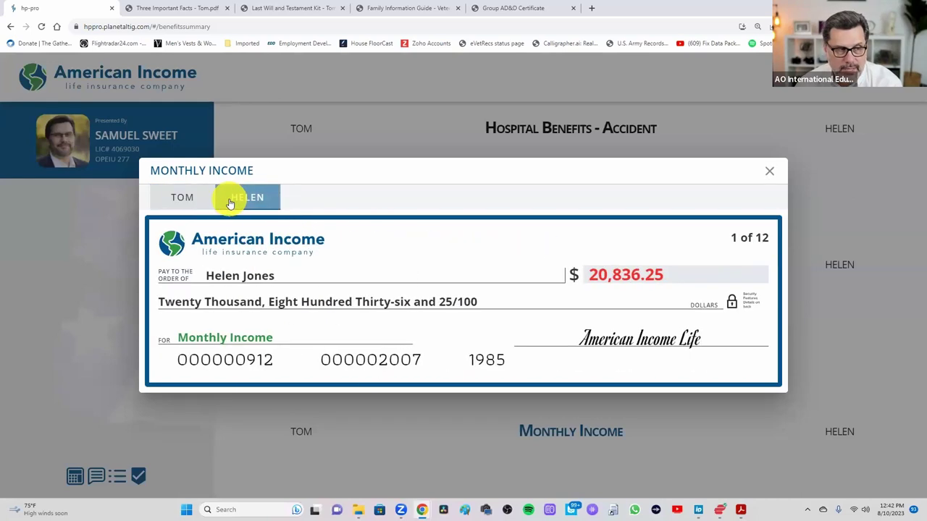